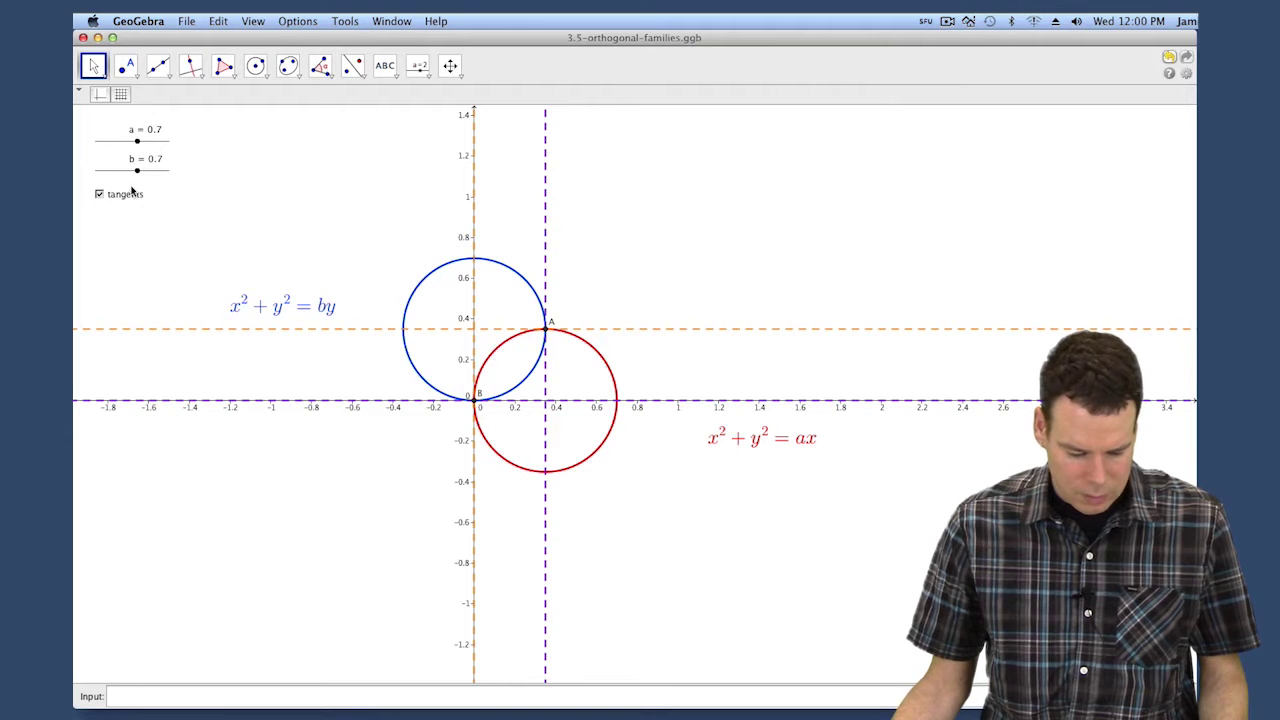
- Drag slider b down to 0.8 to shrink the blue circle; the tangents at A stay perpendicular
{"action": "left_click_drag", "start_coordinate": [136, 170], "coordinate": [141, 176]}
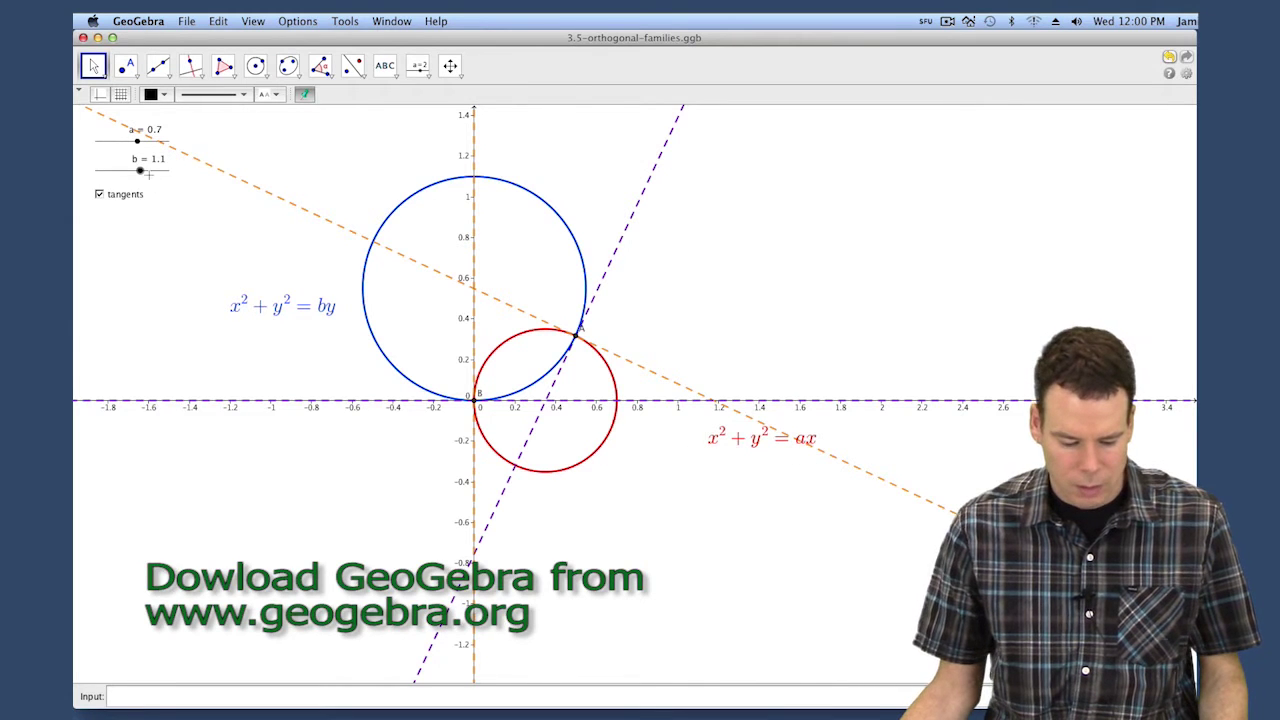
{"action": "mouse_move", "coordinate": [140, 171]}
{"action": "left_mouse_down"}
{"action": "mouse_move", "coordinate": [133, 146]}
{"action": "mouse_move", "coordinate": [146, 144]}
{"action": "mouse_move", "coordinate": [138, 171]}
{"action": "left_mouse_up"}
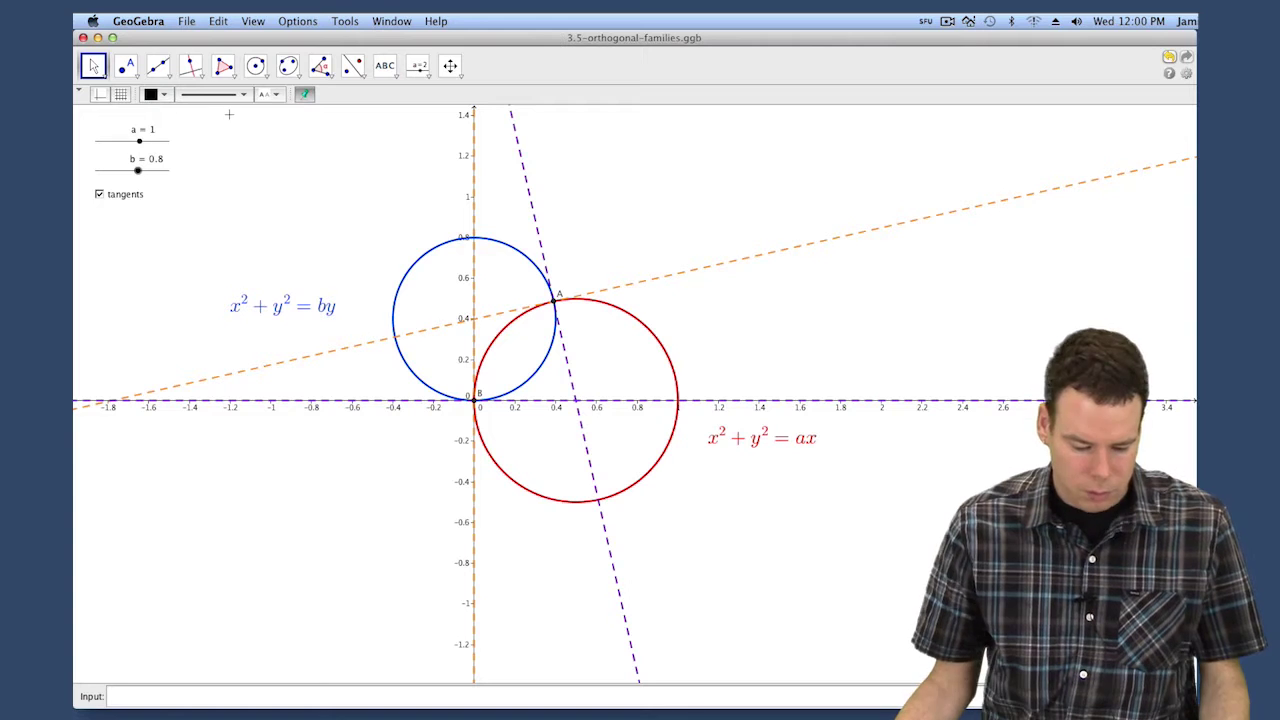
- Open a new empty GeoGebra window and enlarge it to fill the screen
{"action": "left_click", "coordinate": [187, 22]}
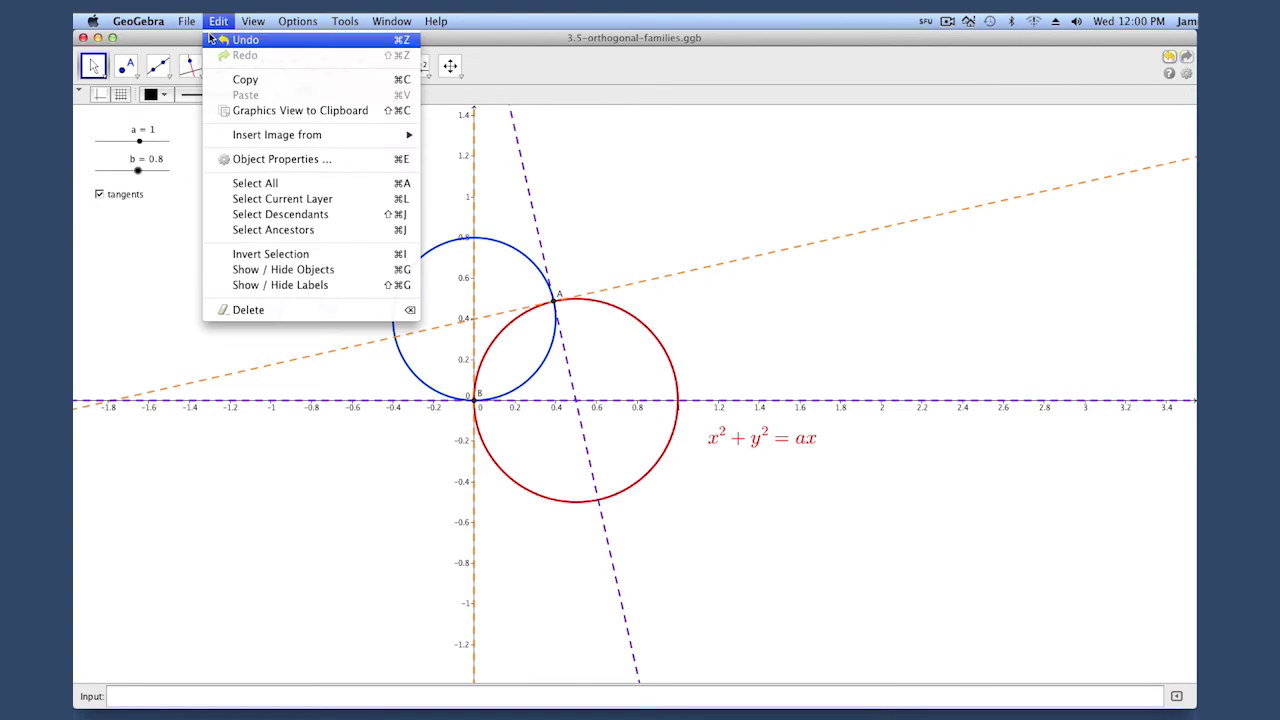
{"action": "left_click", "coordinate": [215, 40]}
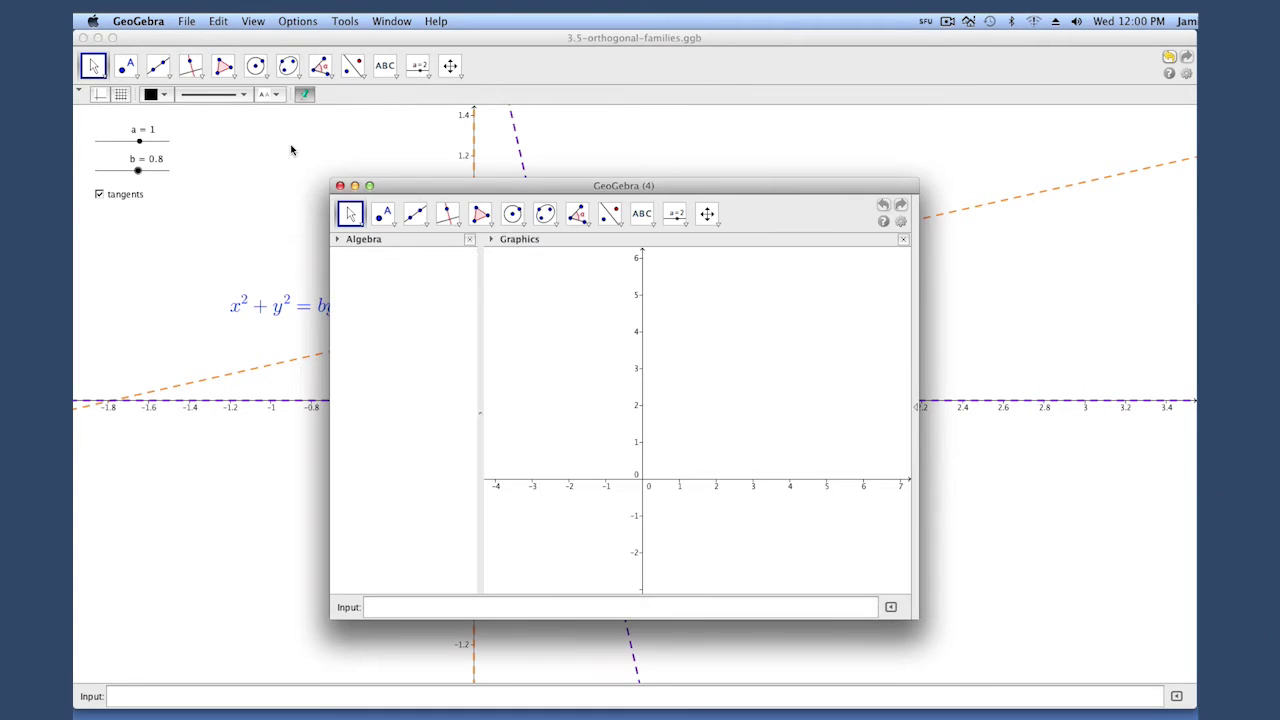
{"action": "left_click_drag", "start_coordinate": [518, 190], "coordinate": [265, 45]}
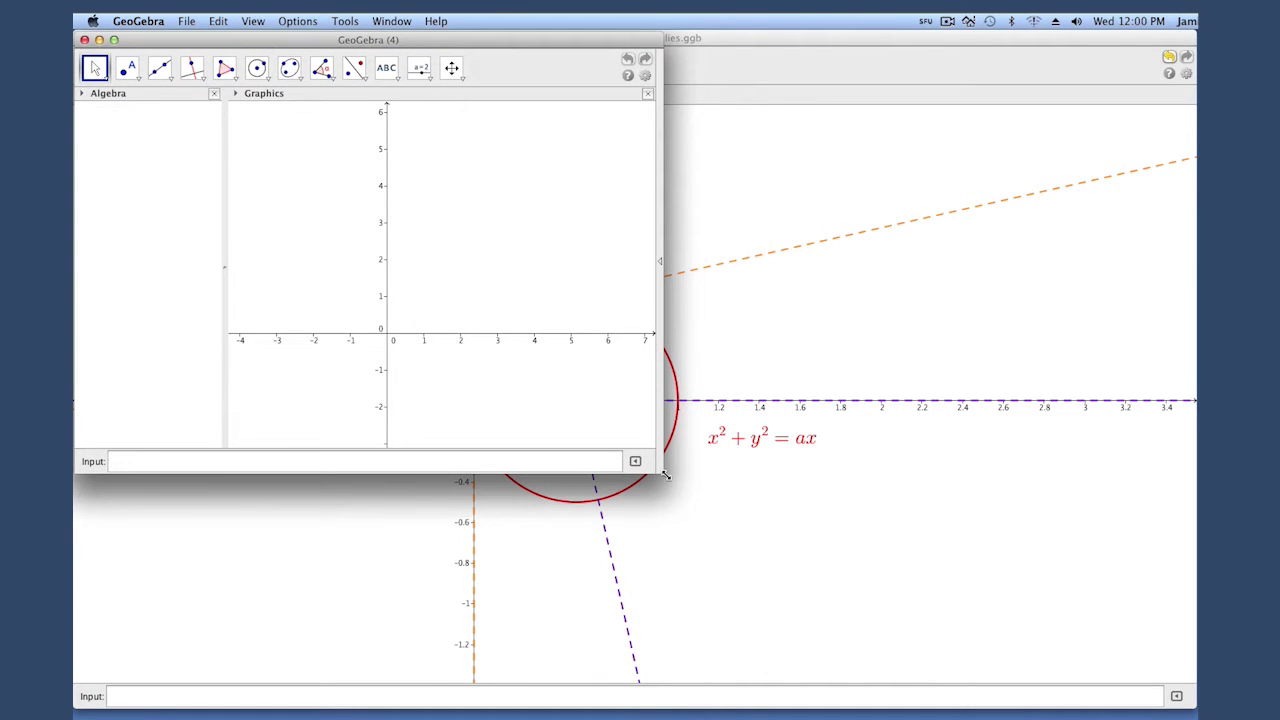
{"action": "left_click_drag", "start_coordinate": [670, 477], "coordinate": [1194, 708]}
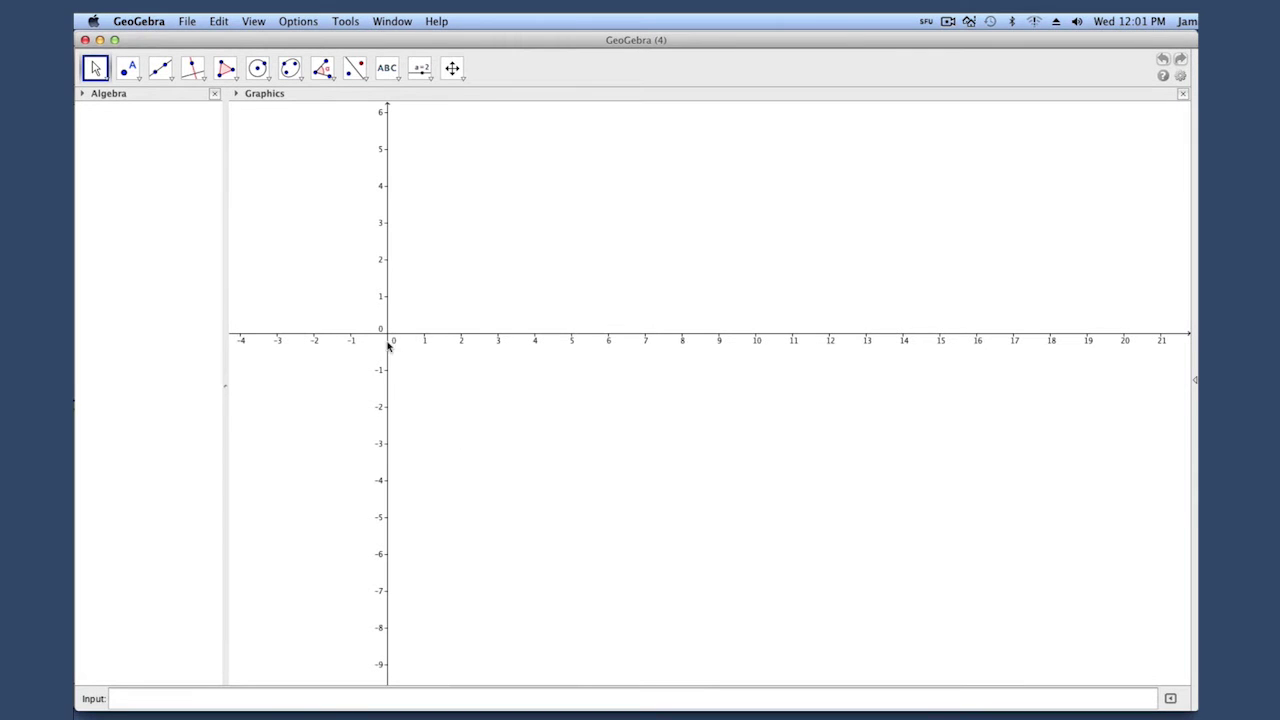
- Pan the graphics view so the origin shifts right and down
{"action": "left_click", "coordinate": [452, 67]}
{"action": "left_click_drag", "start_coordinate": [488, 172], "coordinate": [609, 217]}
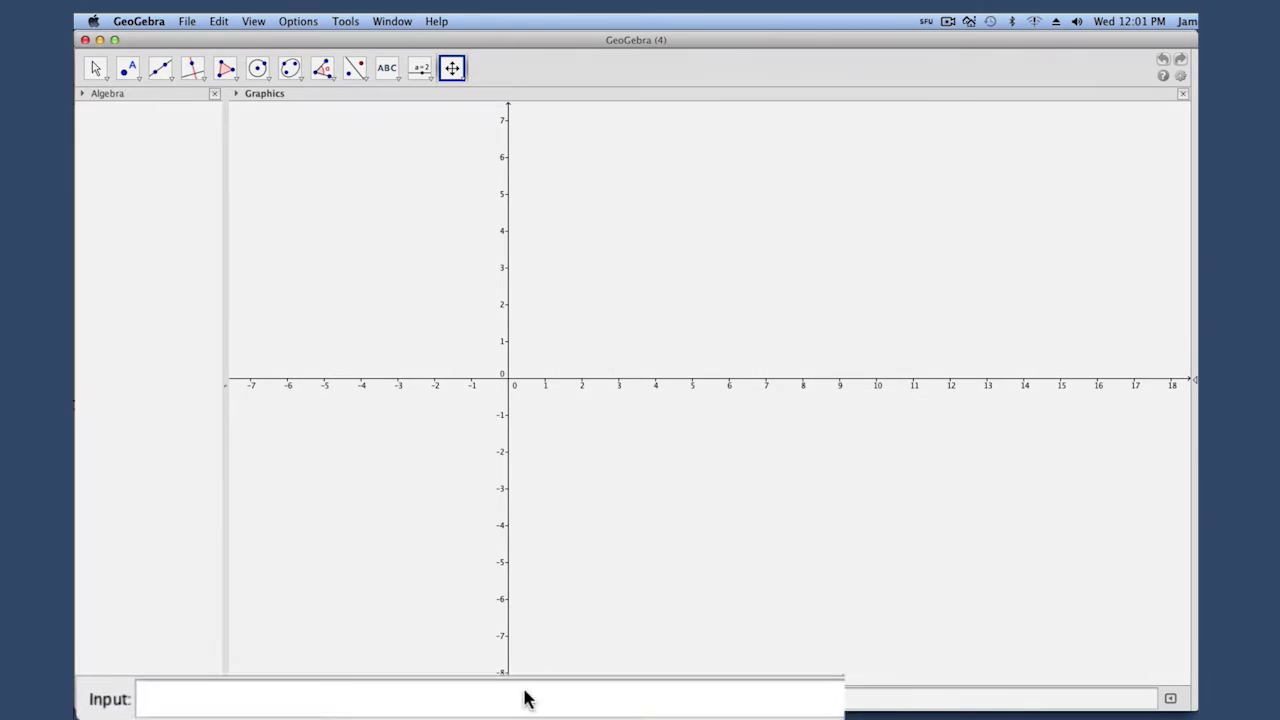
{"action": "left_click", "coordinate": [620, 694]}
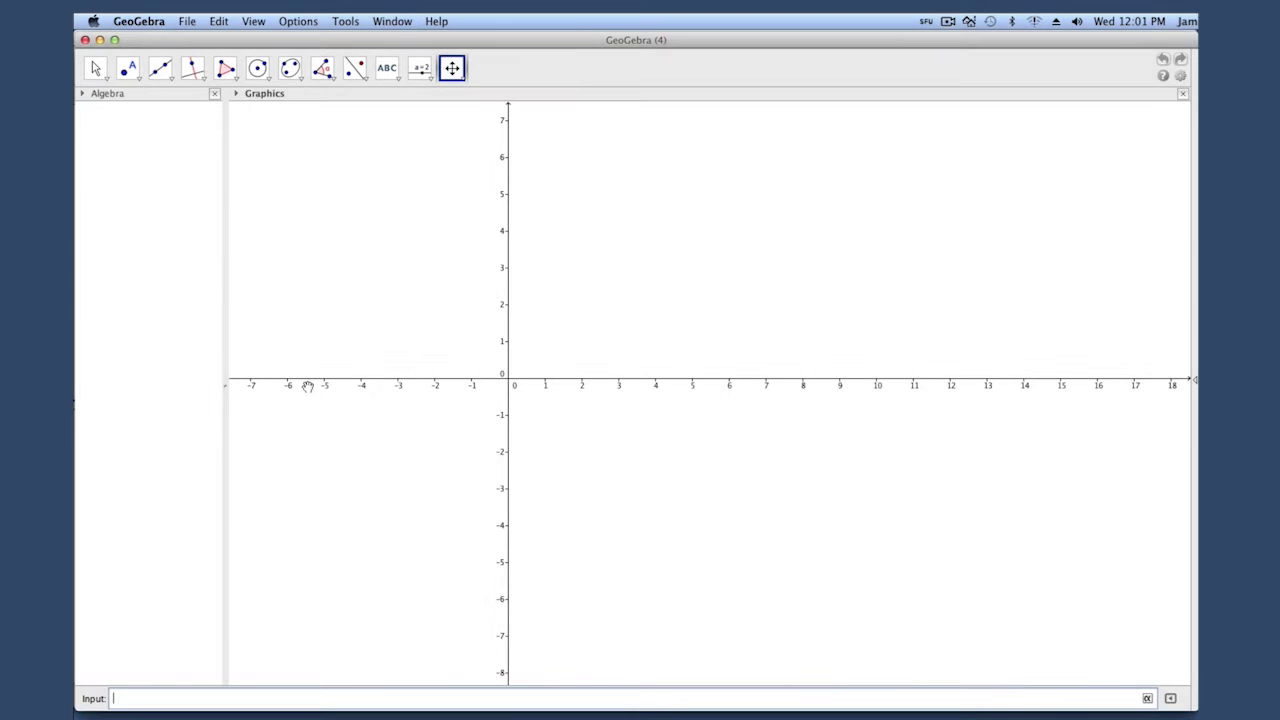
- Set the Input Bar to appear at the top in the Graphics Layout preferences
{"action": "right_click", "coordinate": [318, 330]}
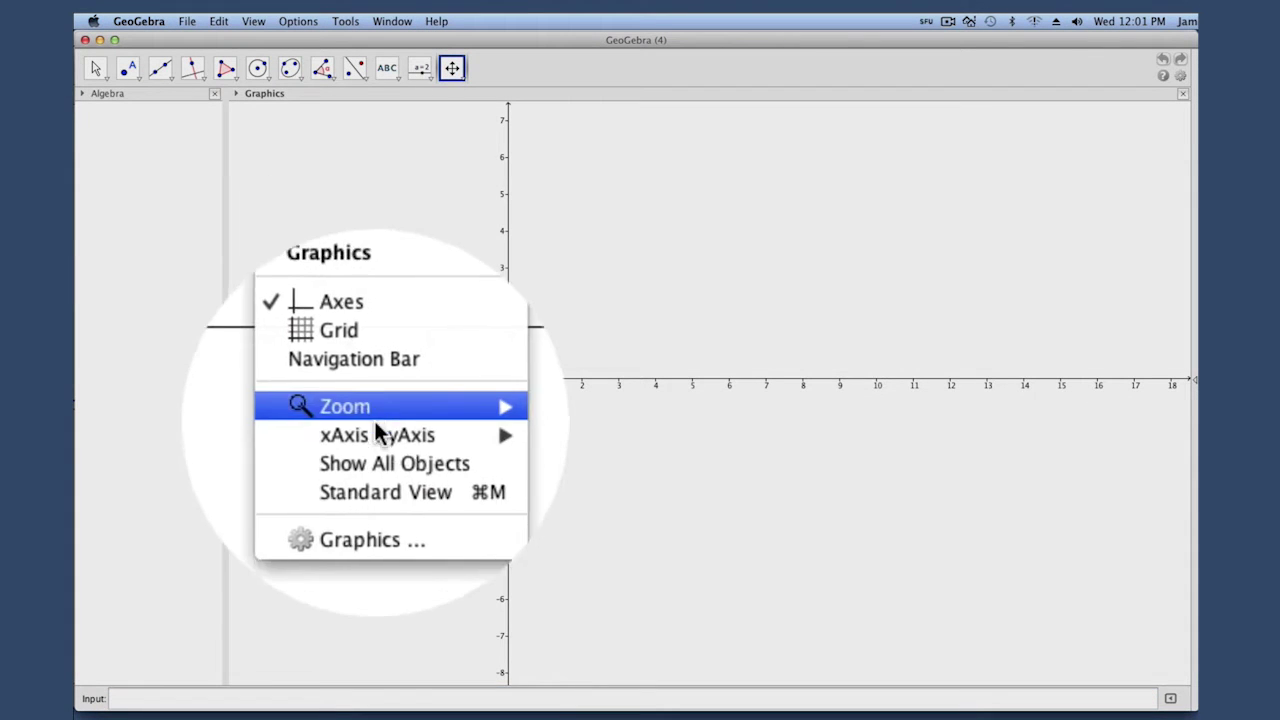
{"action": "left_click", "coordinate": [405, 480]}
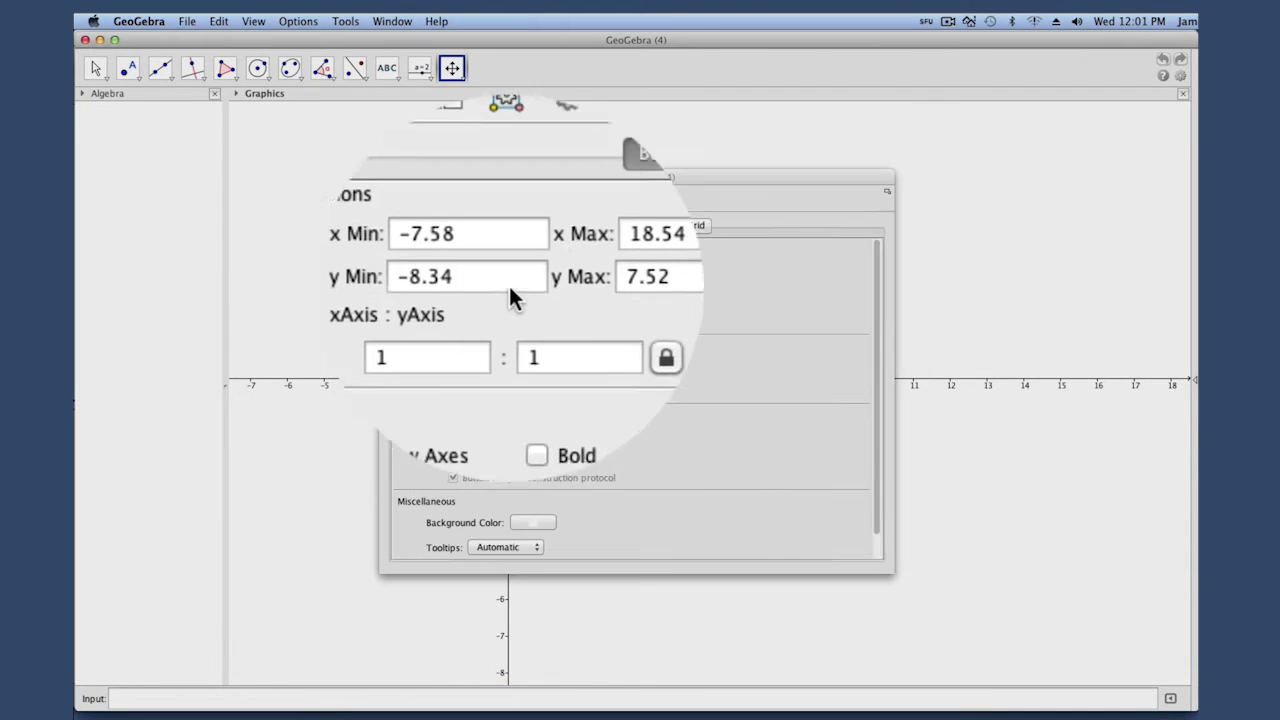
{"action": "left_click", "coordinate": [479, 205]}
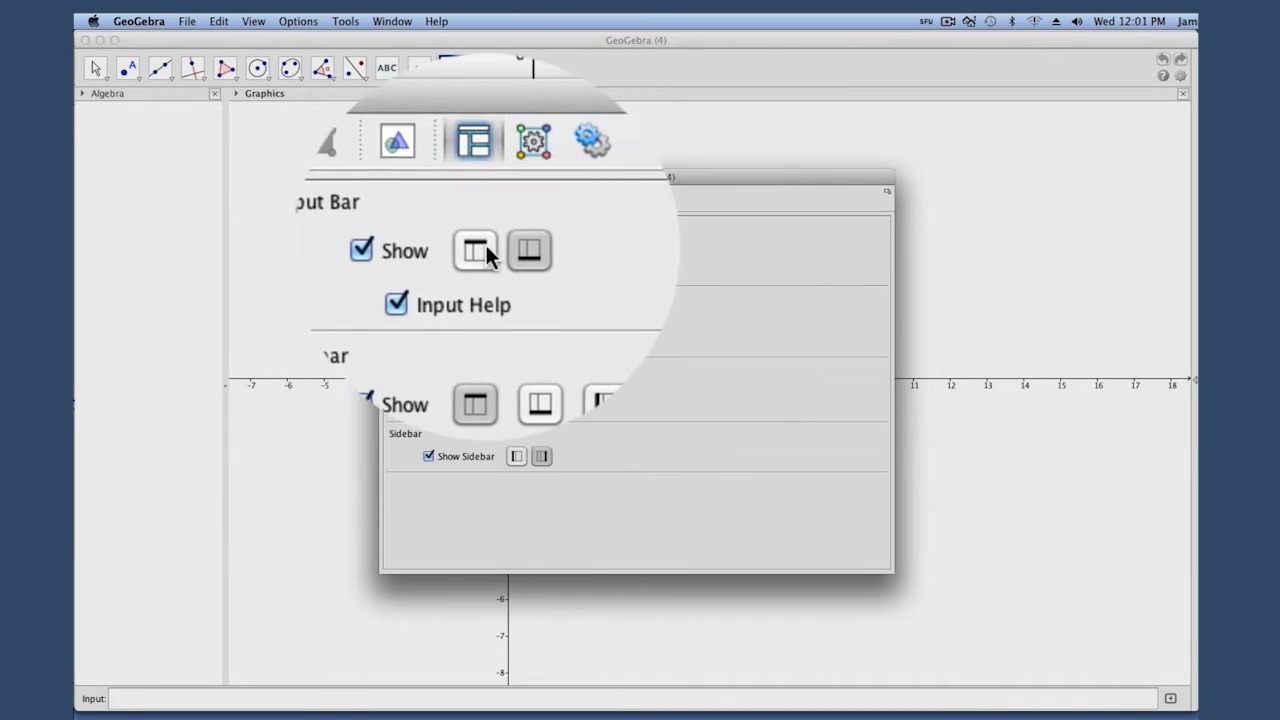
{"action": "left_click", "coordinate": [486, 247]}
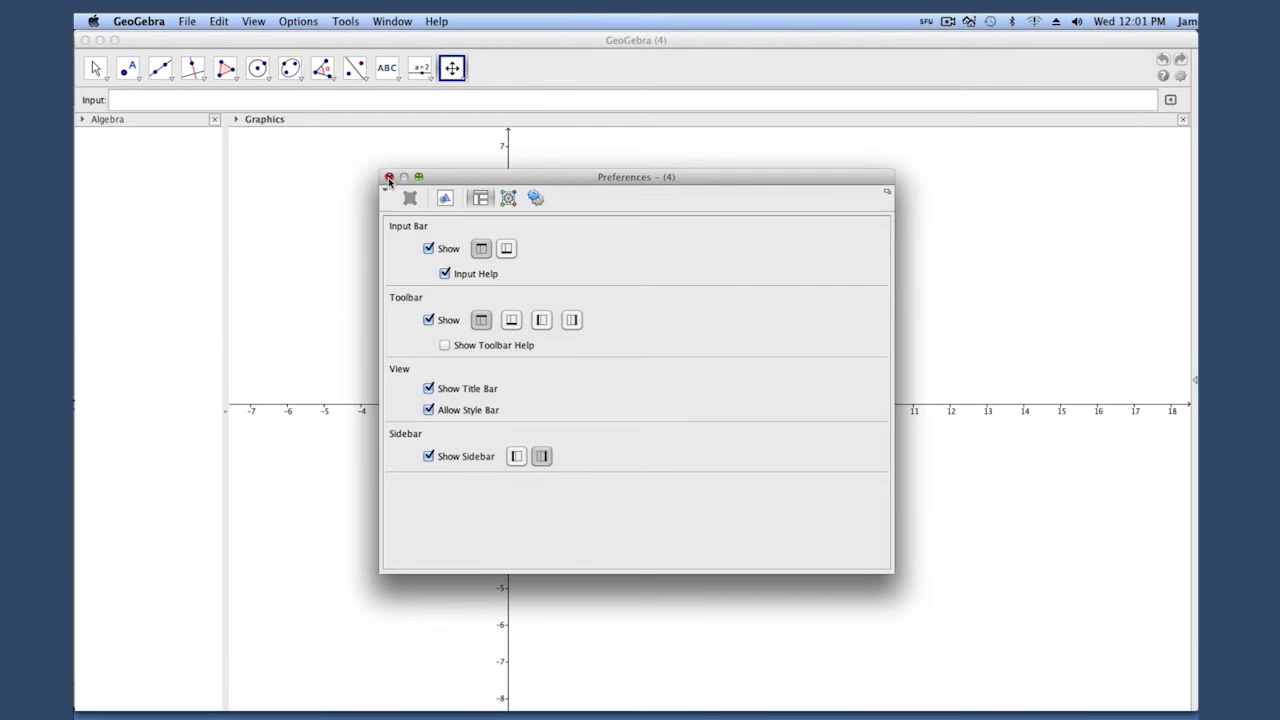
{"action": "left_click", "coordinate": [389, 177]}
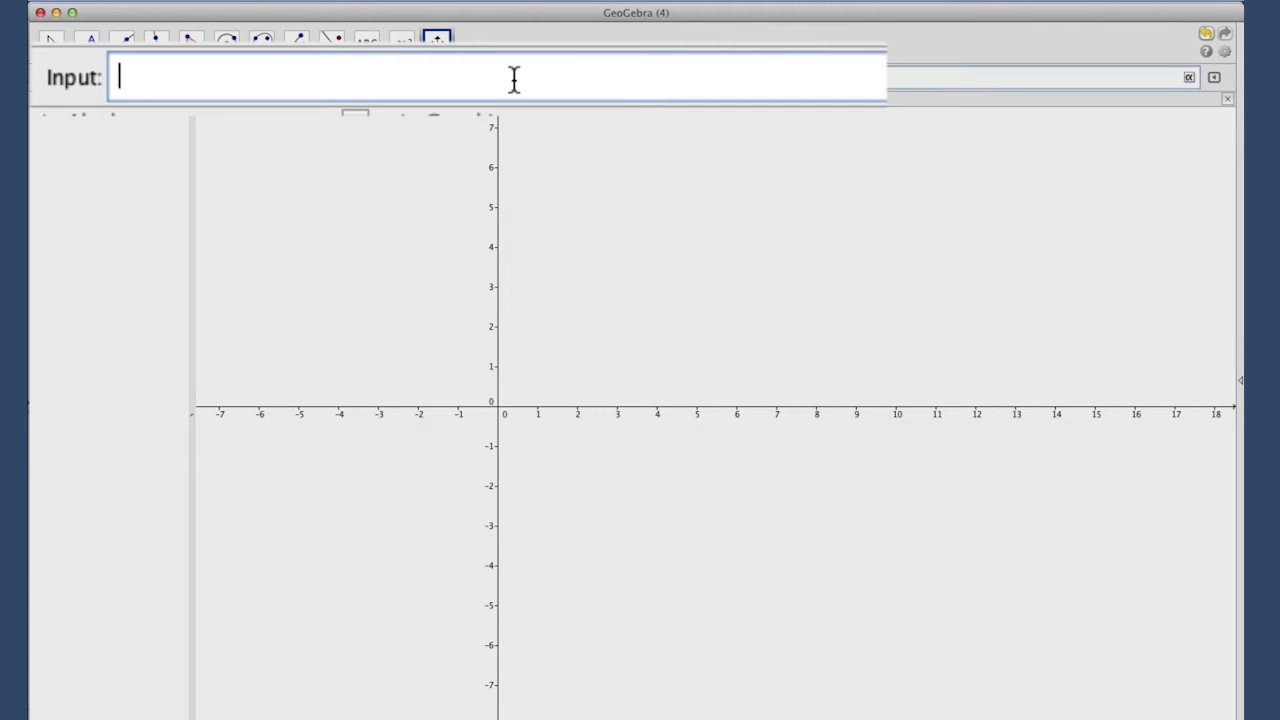
- Enter x^2+y^2=a*x and dismiss the resulting 'Undefined variable a' error
{"action": "type", "text": "x^2+y^"}
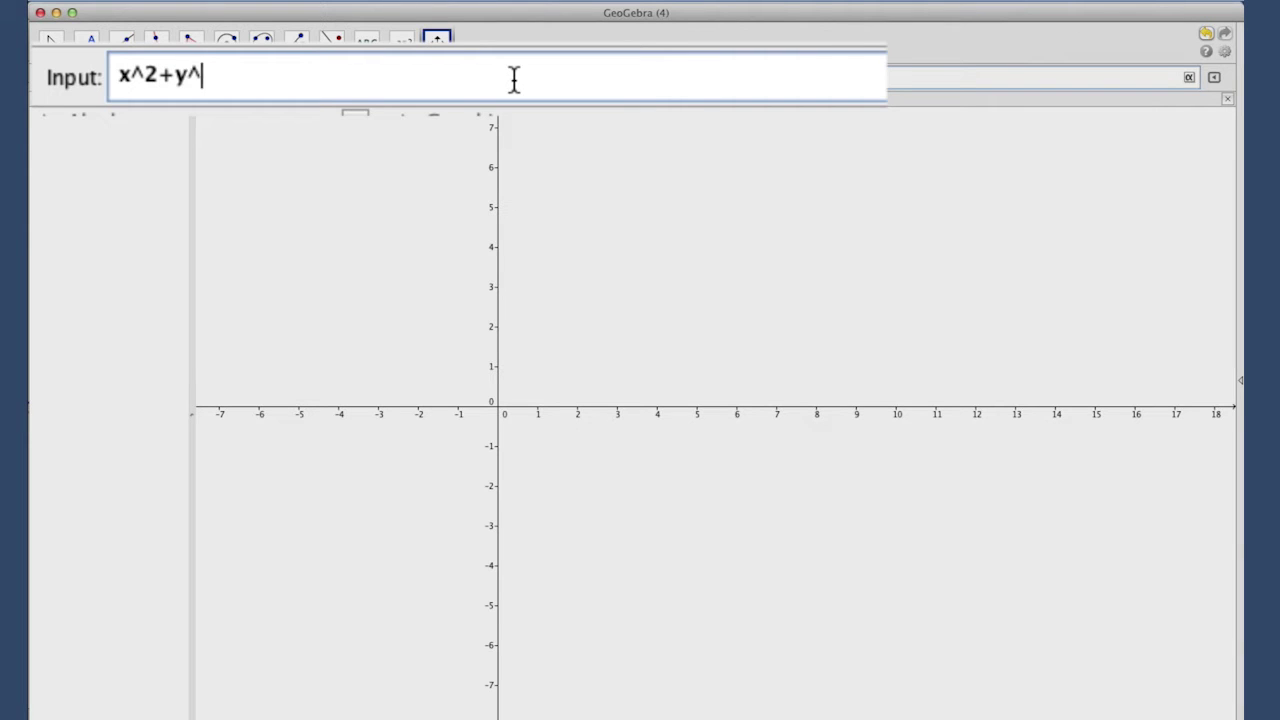
{"action": "type", "text": "2=a*x"}
{"action": "key", "text": "Left"}
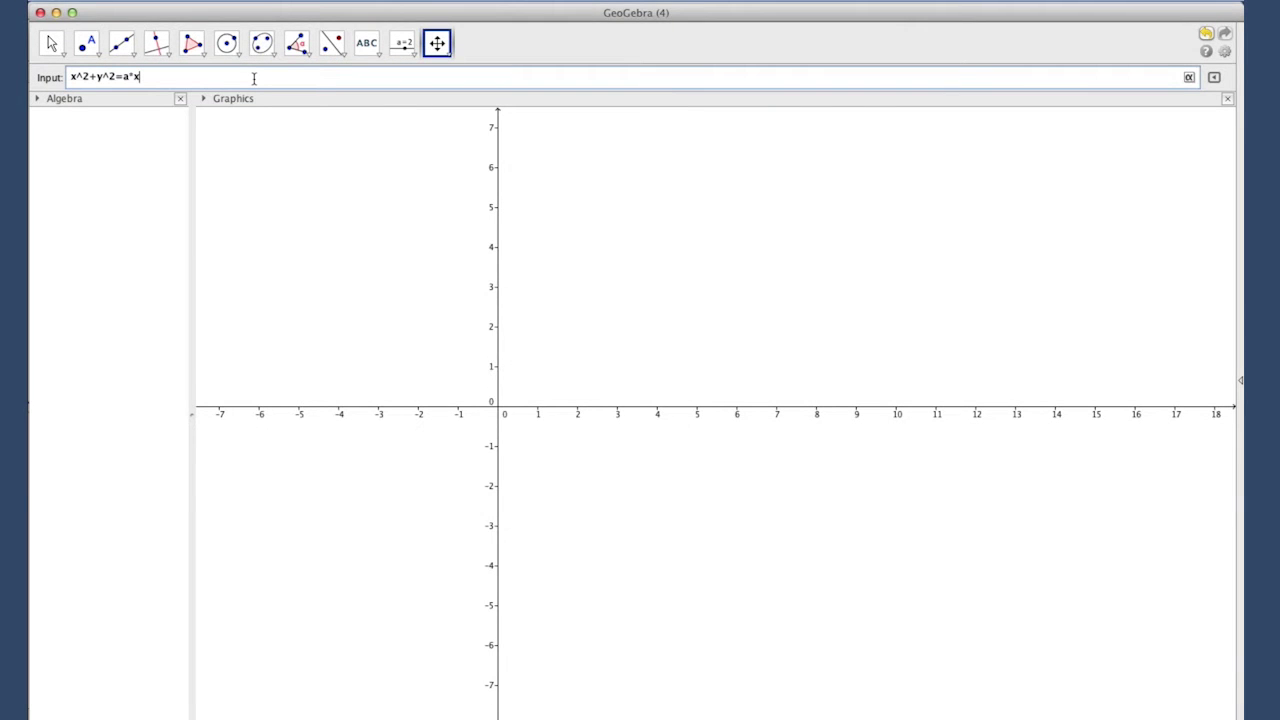
{"action": "key", "text": "Return"}
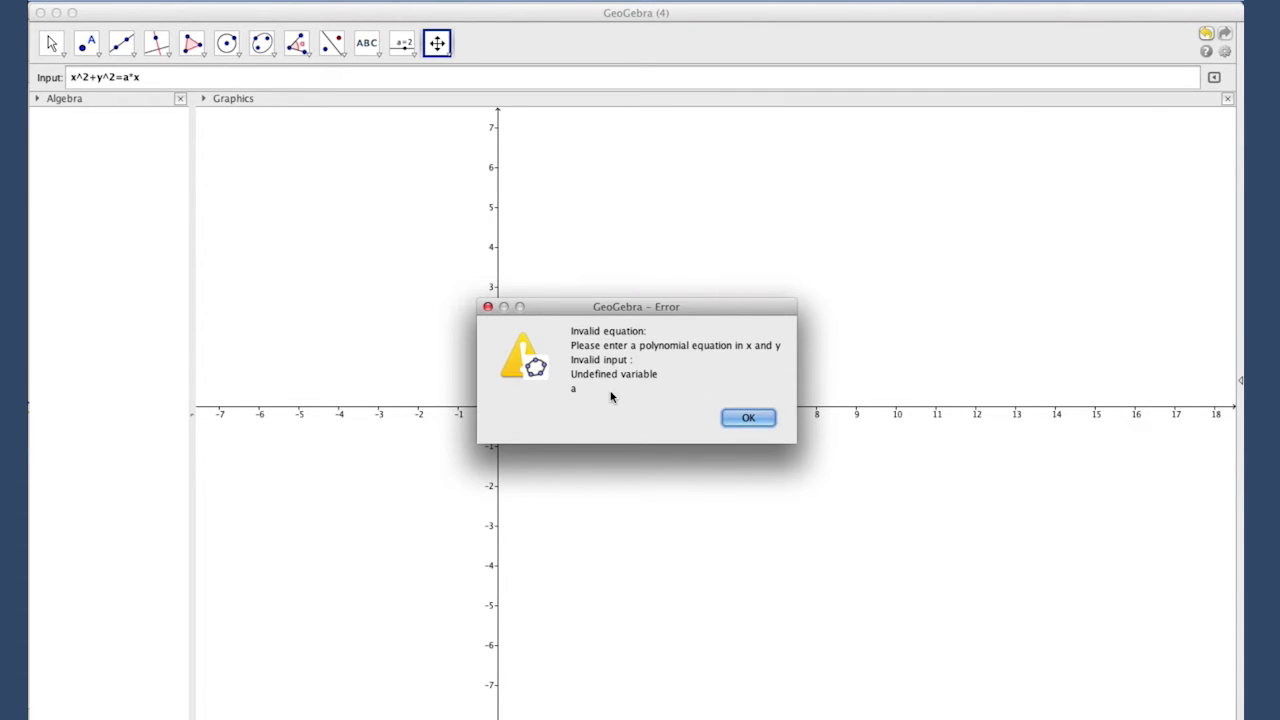
{"action": "left_click", "coordinate": [745, 420]}
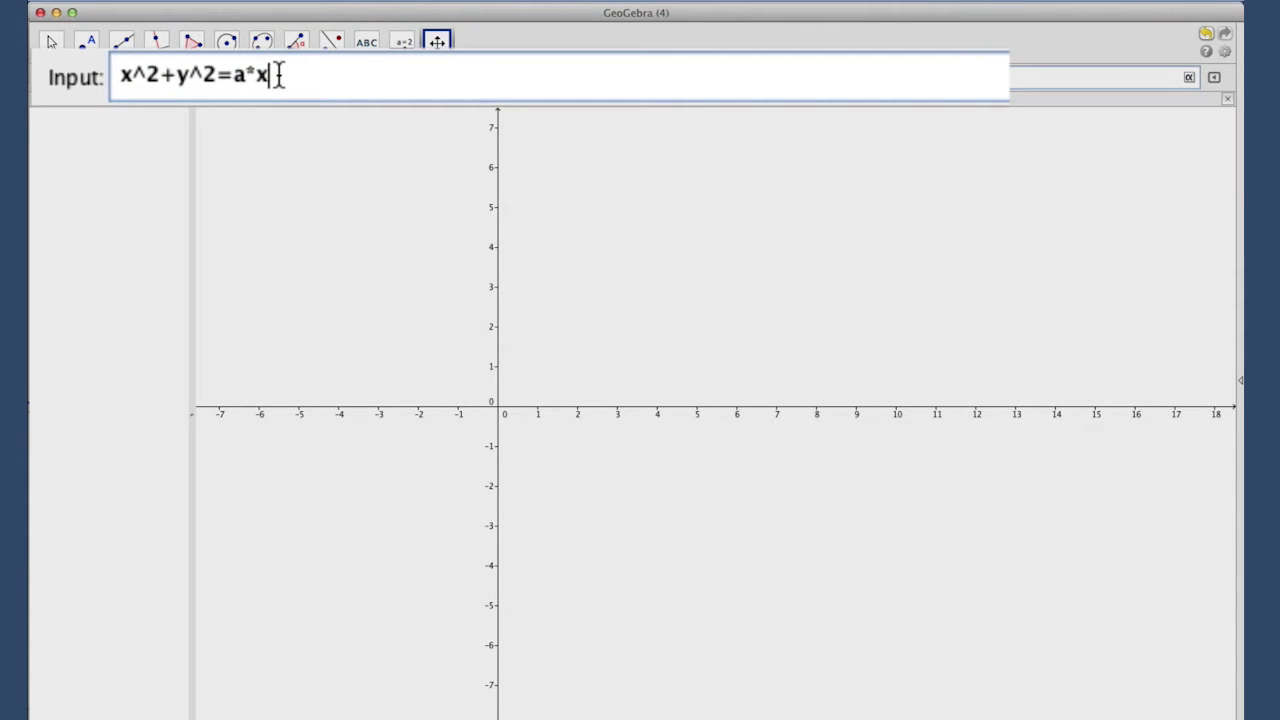
- Replace the rejected equation with a=1 to create the number a
{"action": "left_click_drag", "start_coordinate": [170, 76], "coordinate": [114, 77]}
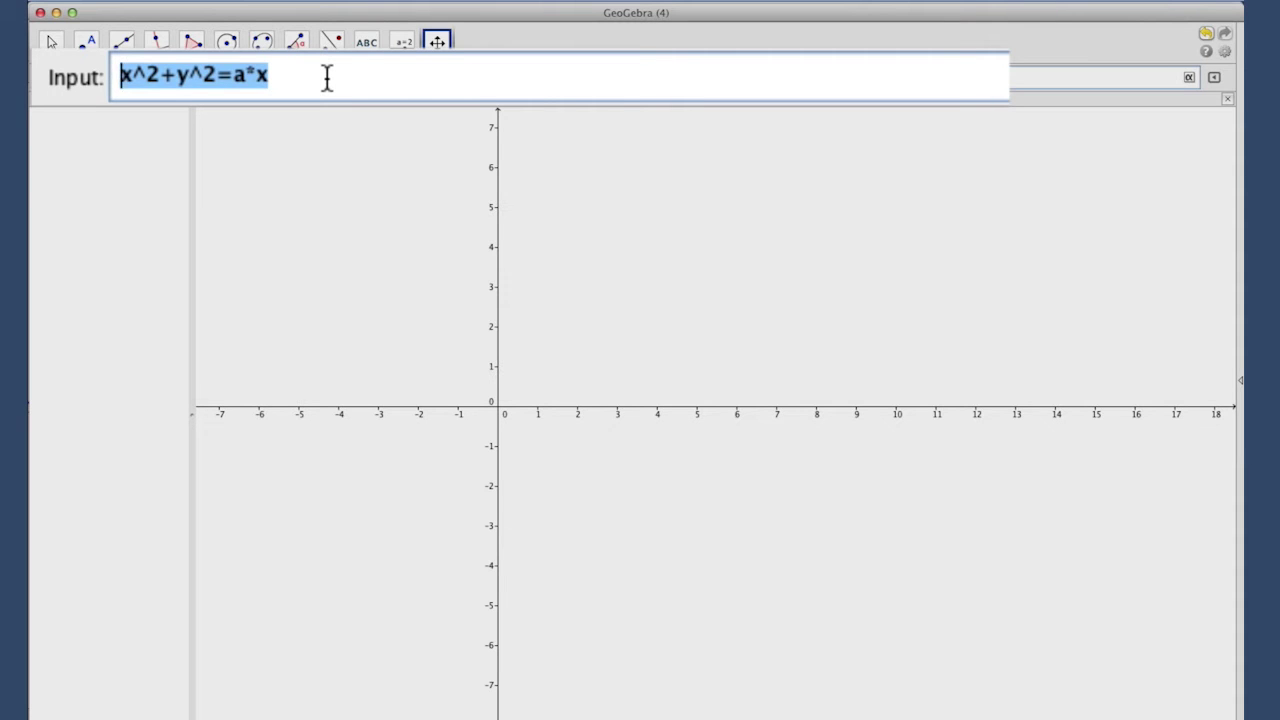
{"action": "key", "text": "BackSpace"}
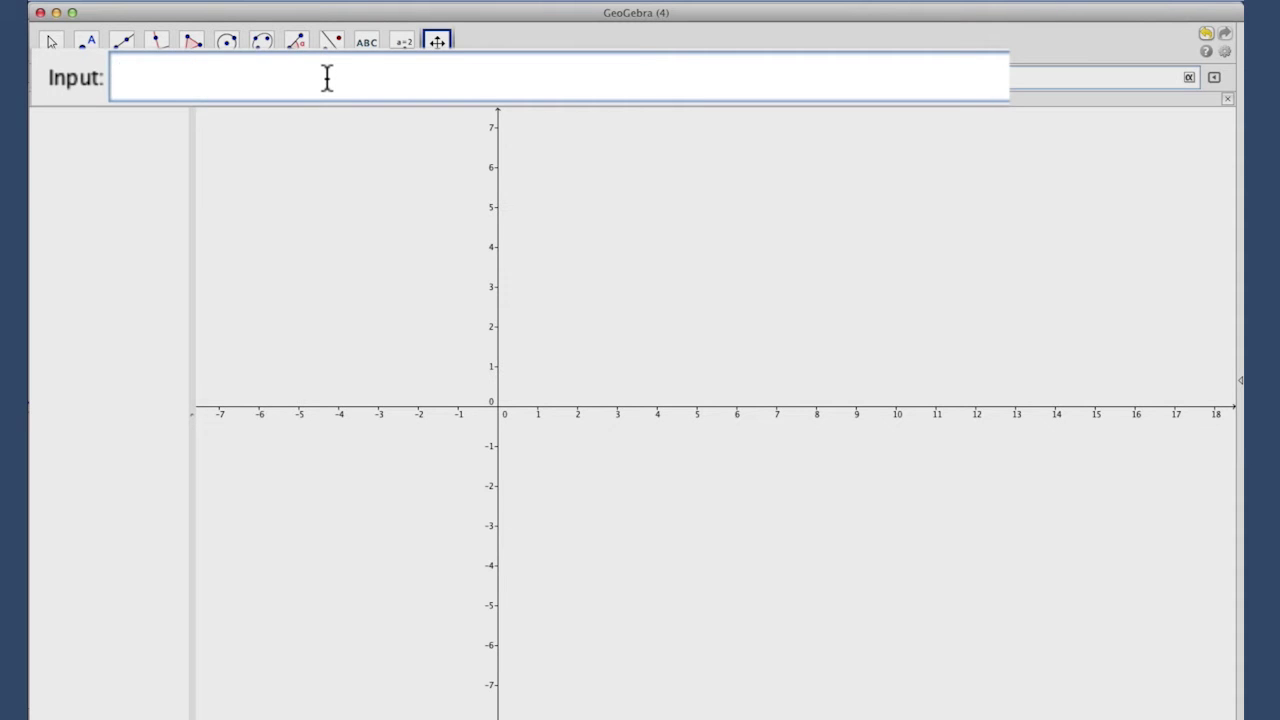
{"action": "type", "text": "a=1"}
{"action": "key", "text": "Return"}
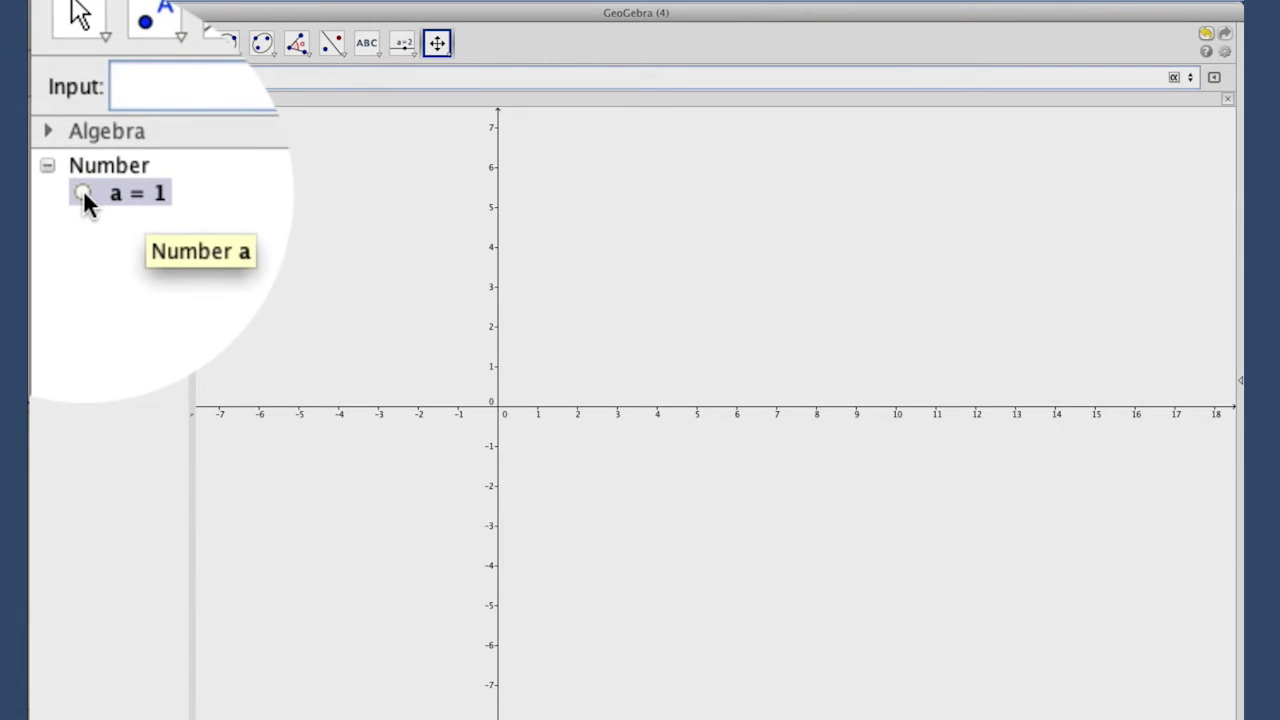
- Show a as a slider in the graphics and drag it to -0.4
{"action": "left_click", "coordinate": [83, 192]}
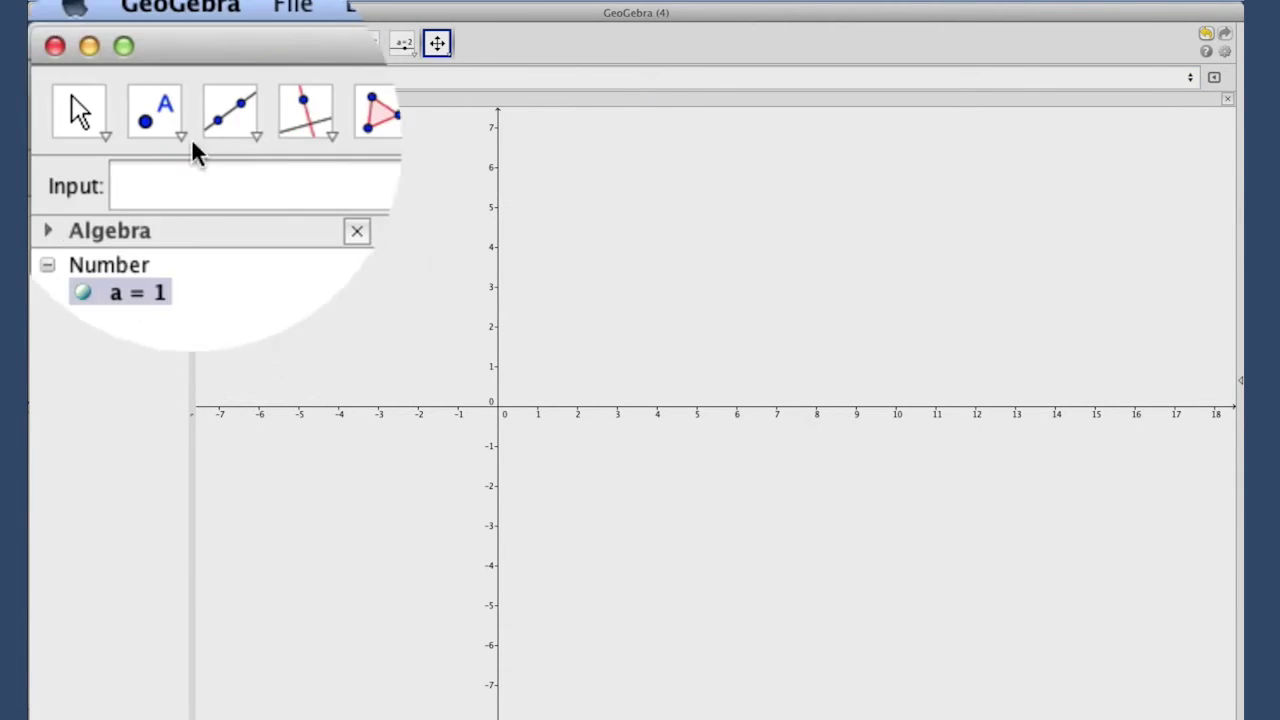
{"action": "left_click", "coordinate": [51, 43]}
{"action": "left_click_drag", "start_coordinate": [270, 204], "coordinate": [257, 148]}
{"action": "right_click", "coordinate": [256, 147]}
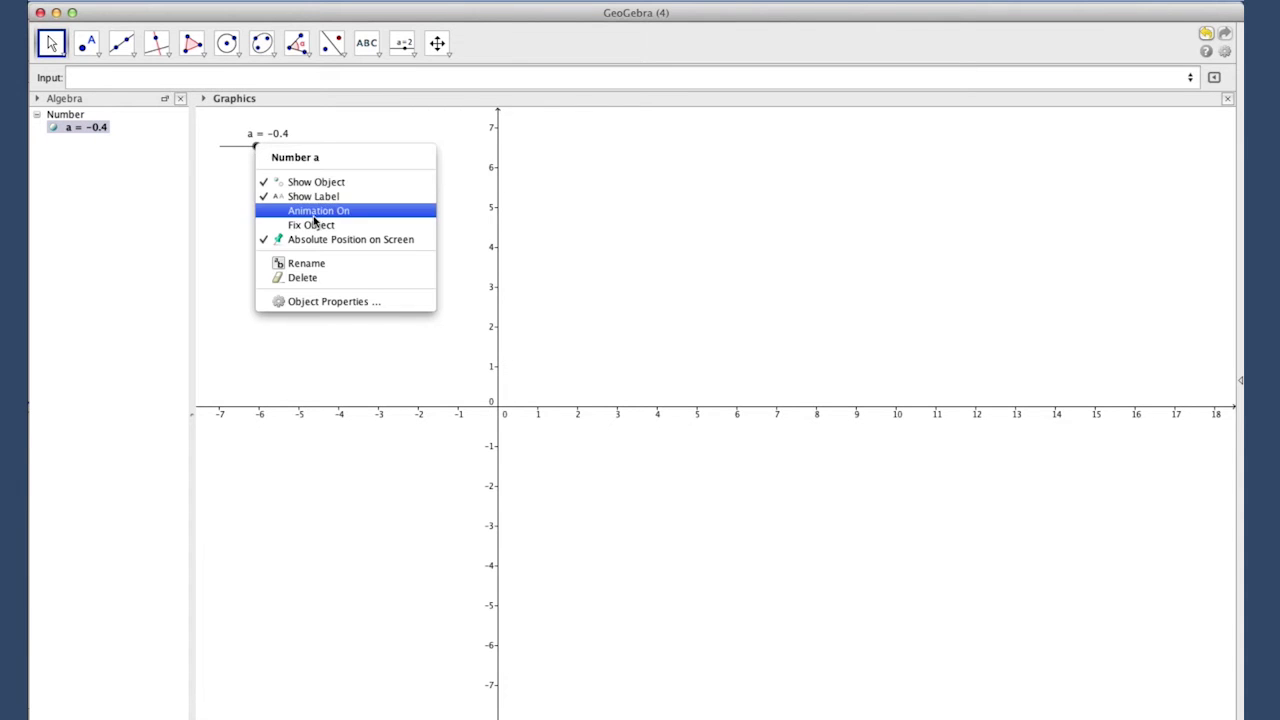
- Keep slider a horizontal and set its range from -10 to 10 in Object Properties
{"action": "left_click", "coordinate": [344, 301]}
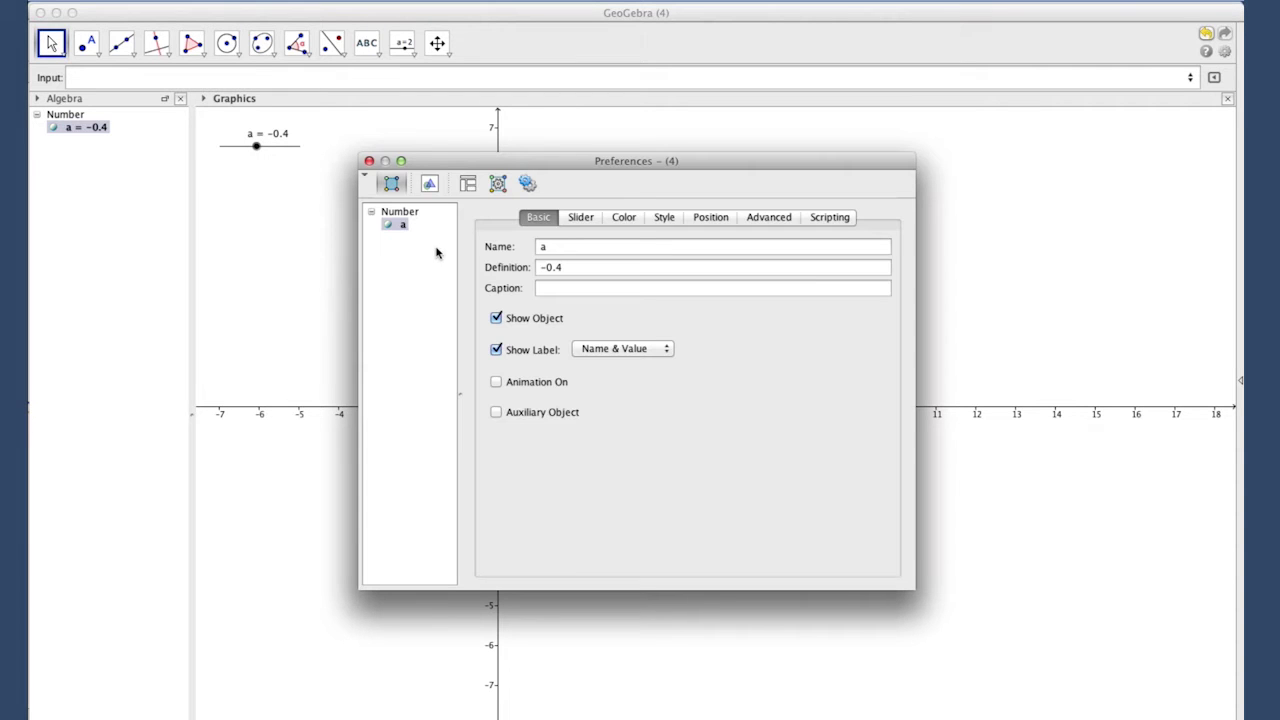
{"action": "left_click", "coordinate": [581, 219]}
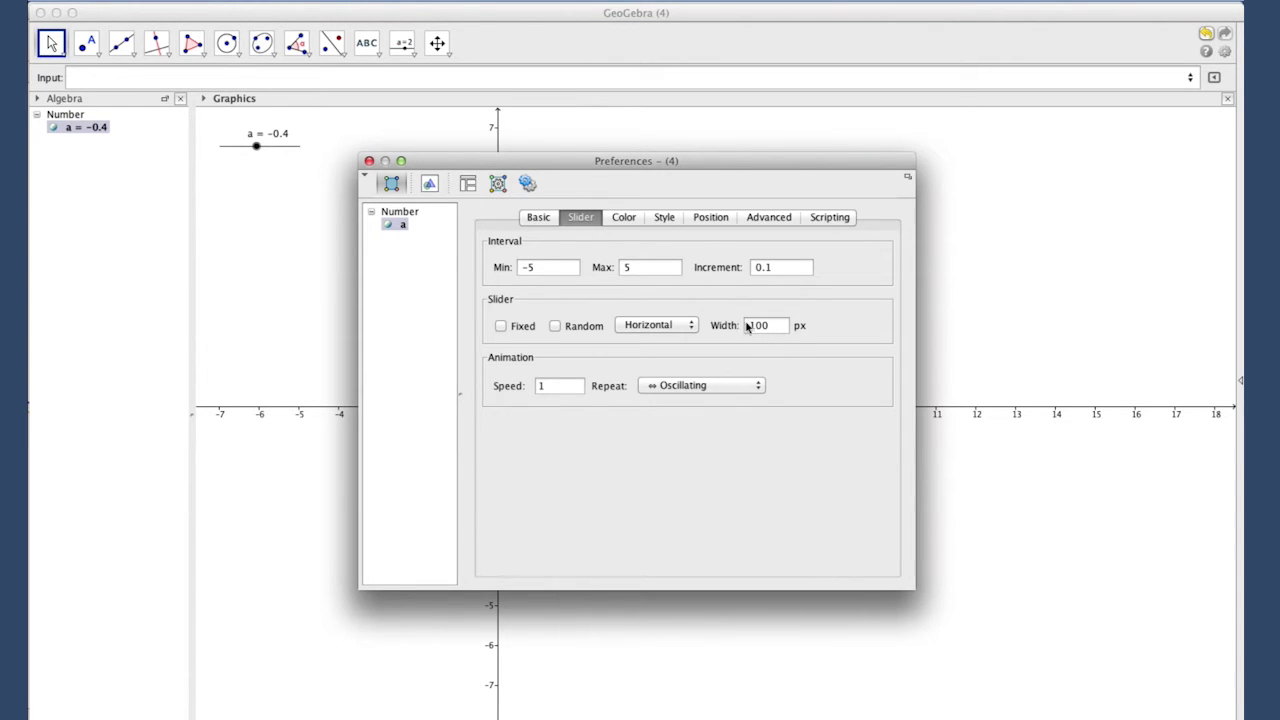
{"action": "left_click", "coordinate": [688, 328]}
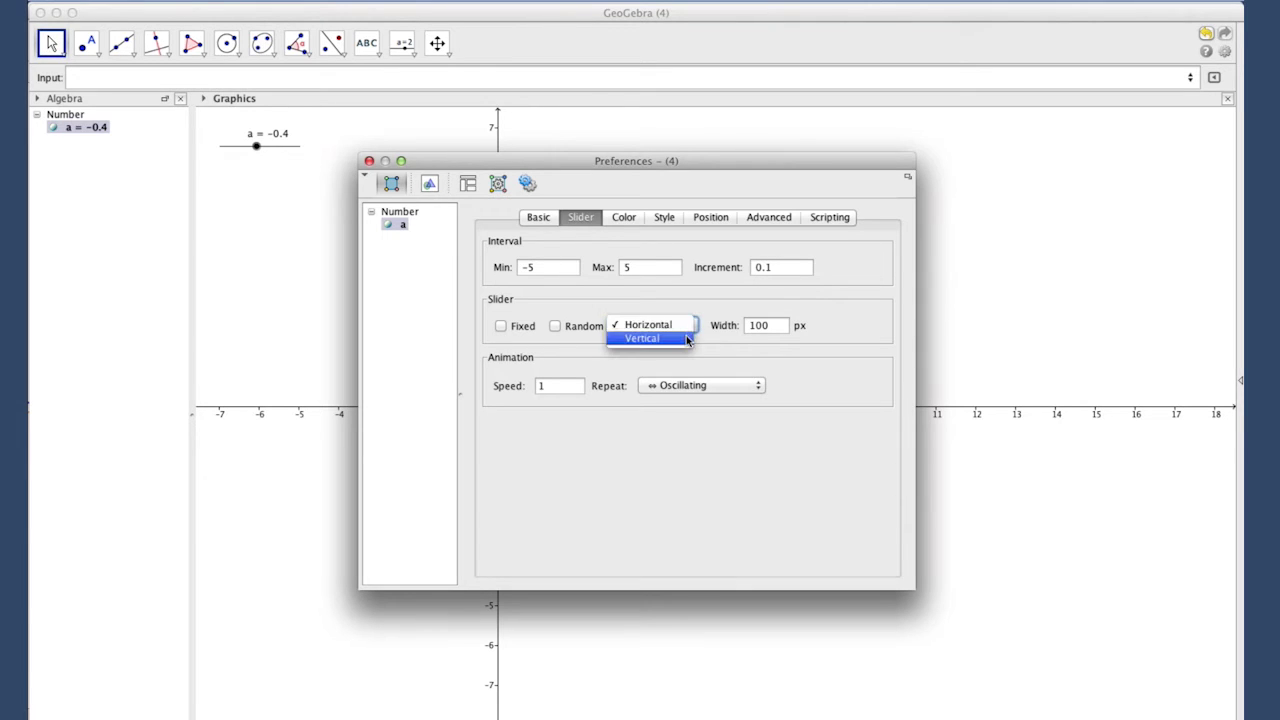
{"action": "left_click", "coordinate": [686, 338]}
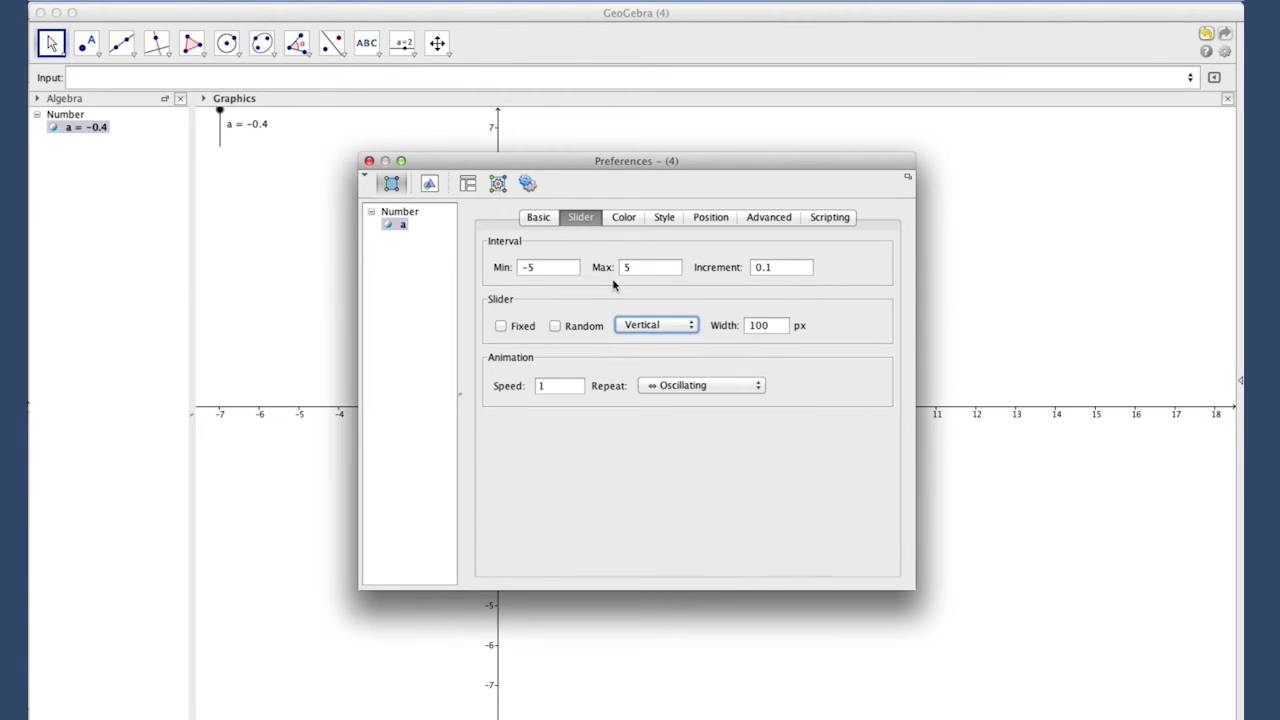
{"action": "left_click", "coordinate": [686, 326]}
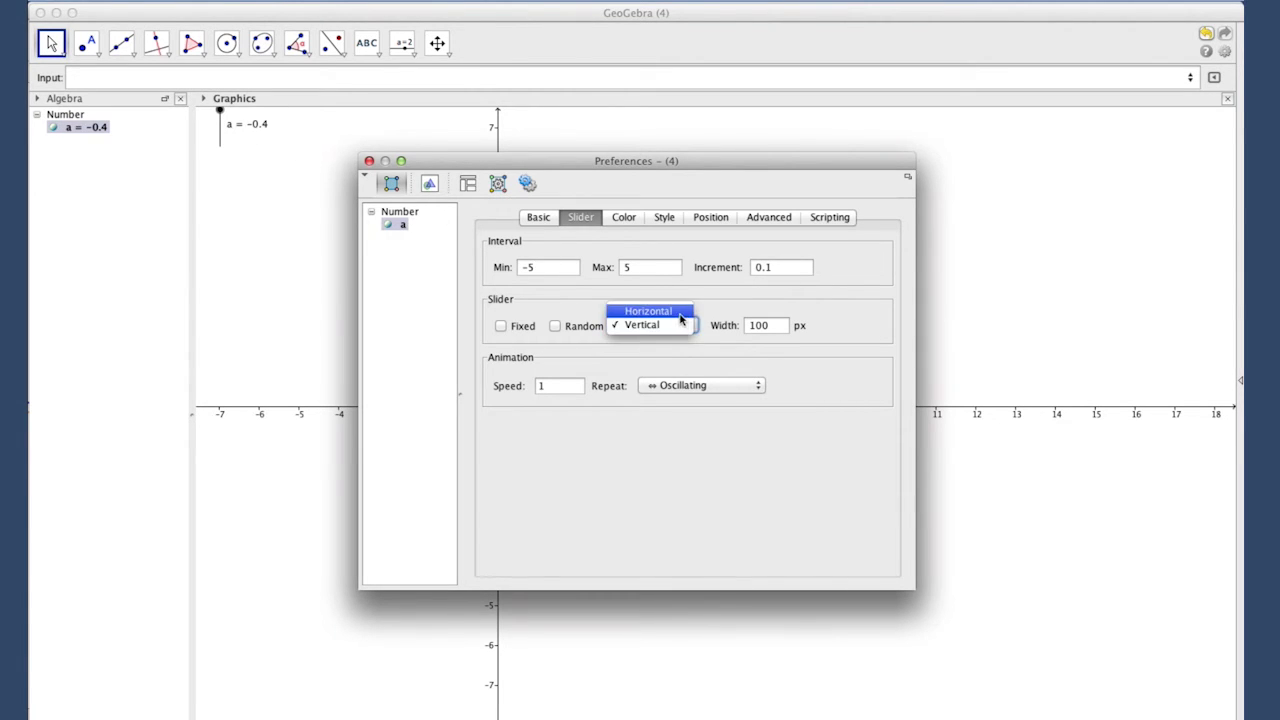
{"action": "left_click", "coordinate": [672, 310]}
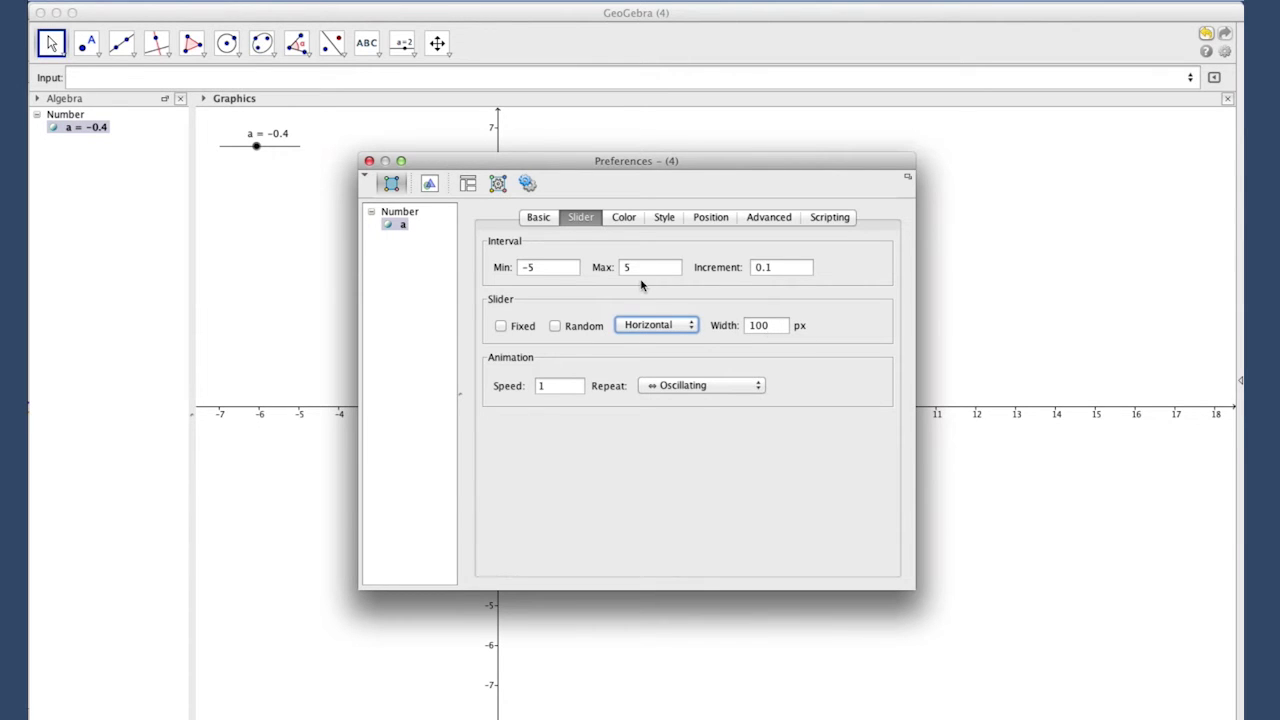
{"action": "left_click", "coordinate": [540, 270]}
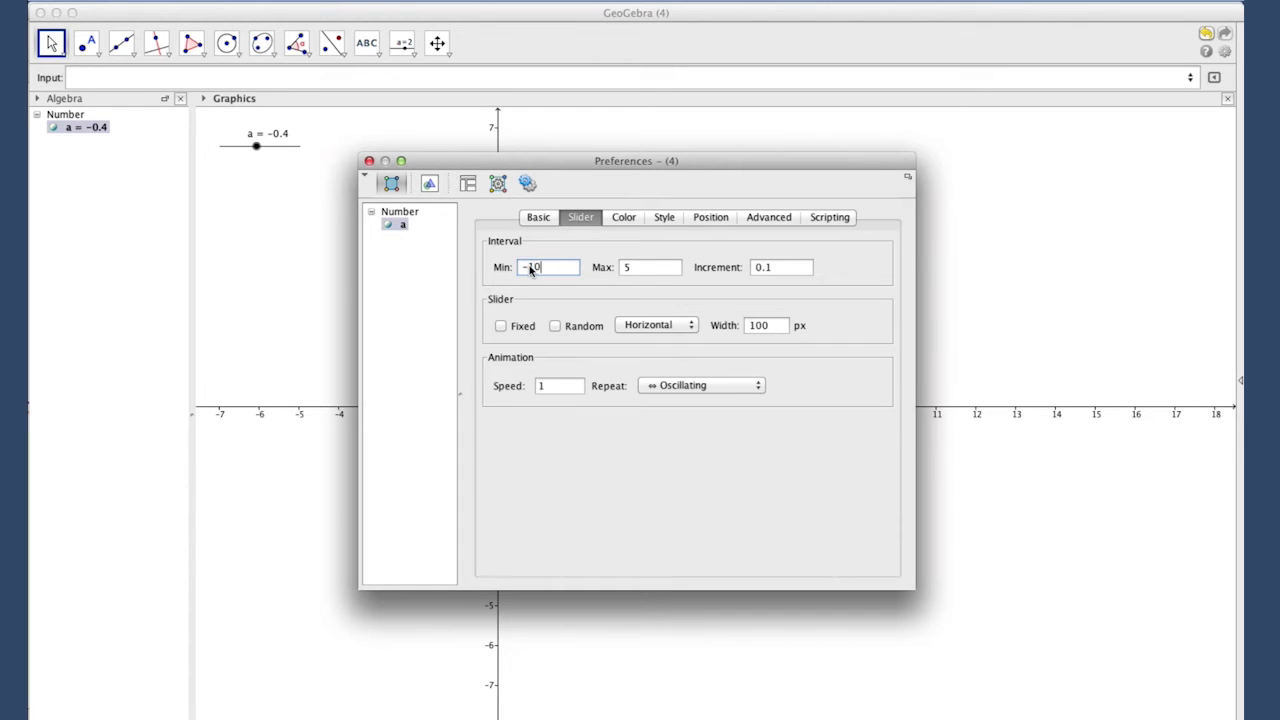
{"action": "left_click", "coordinate": [621, 267]}
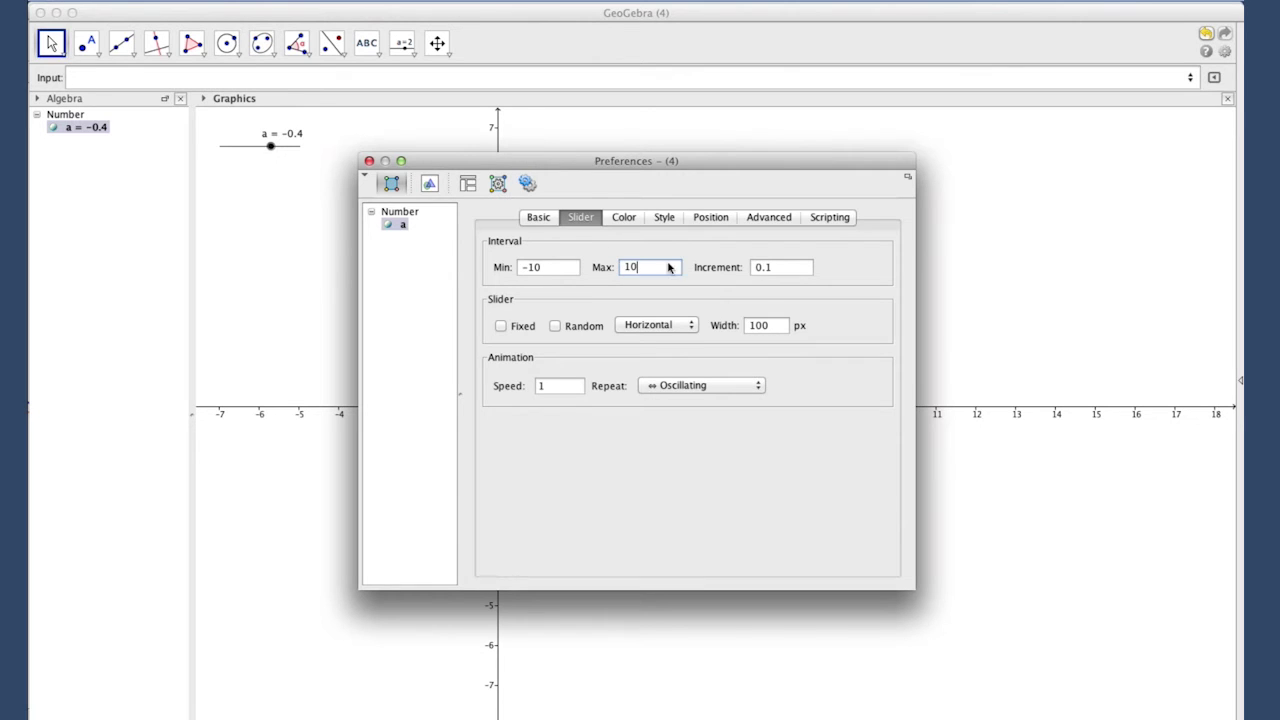
{"action": "key", "text": "Return"}
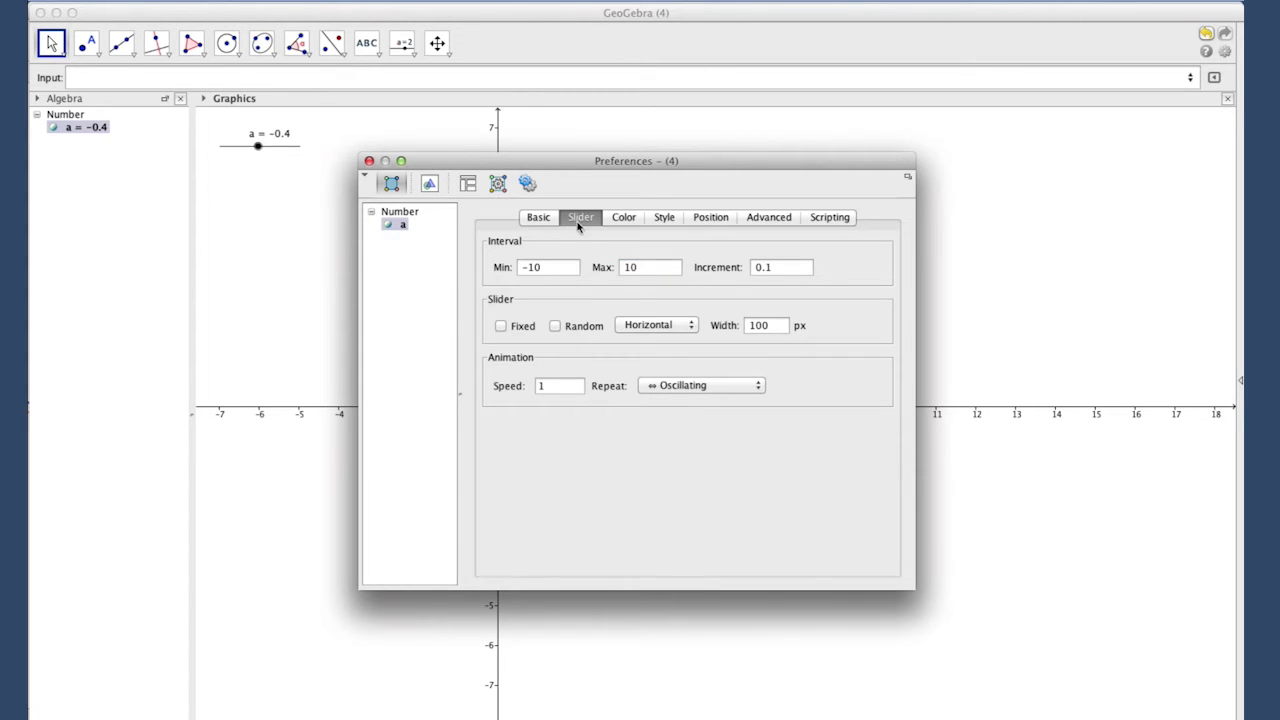
- Enter the circle x^2+y^2=a*x in the Input bar
{"action": "left_click", "coordinate": [369, 161]}
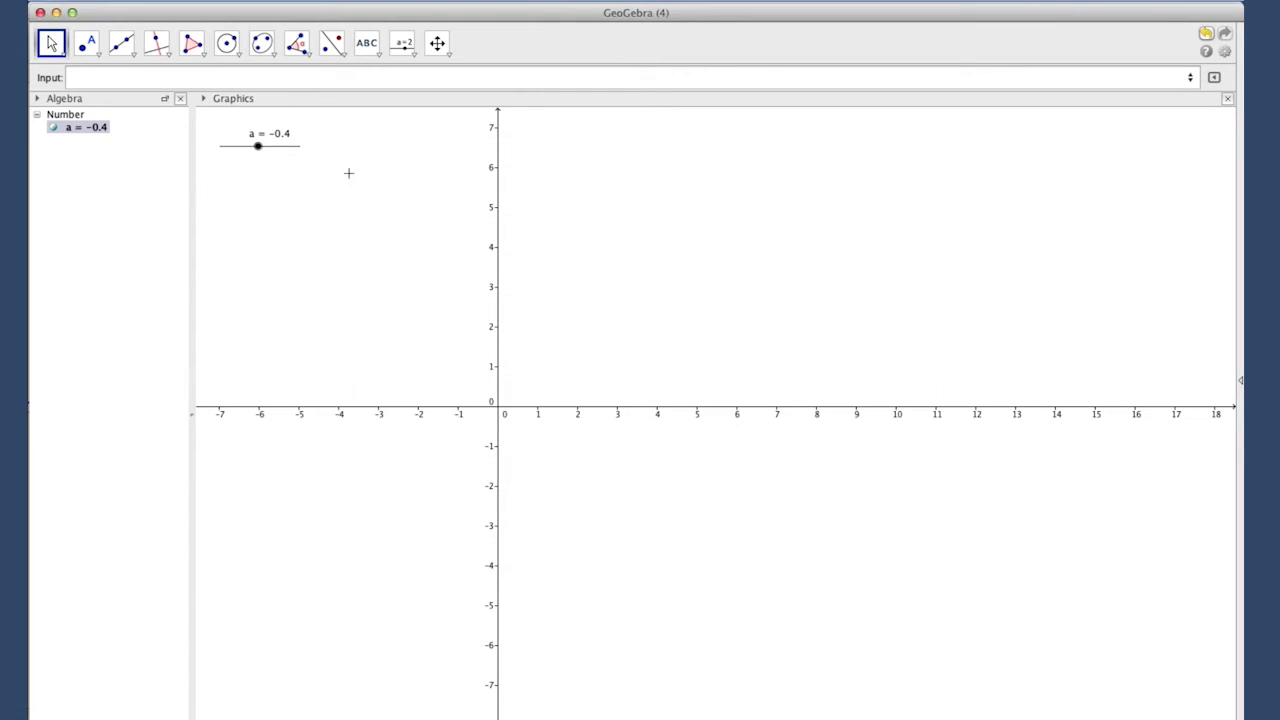
{"action": "left_click", "coordinate": [166, 80]}
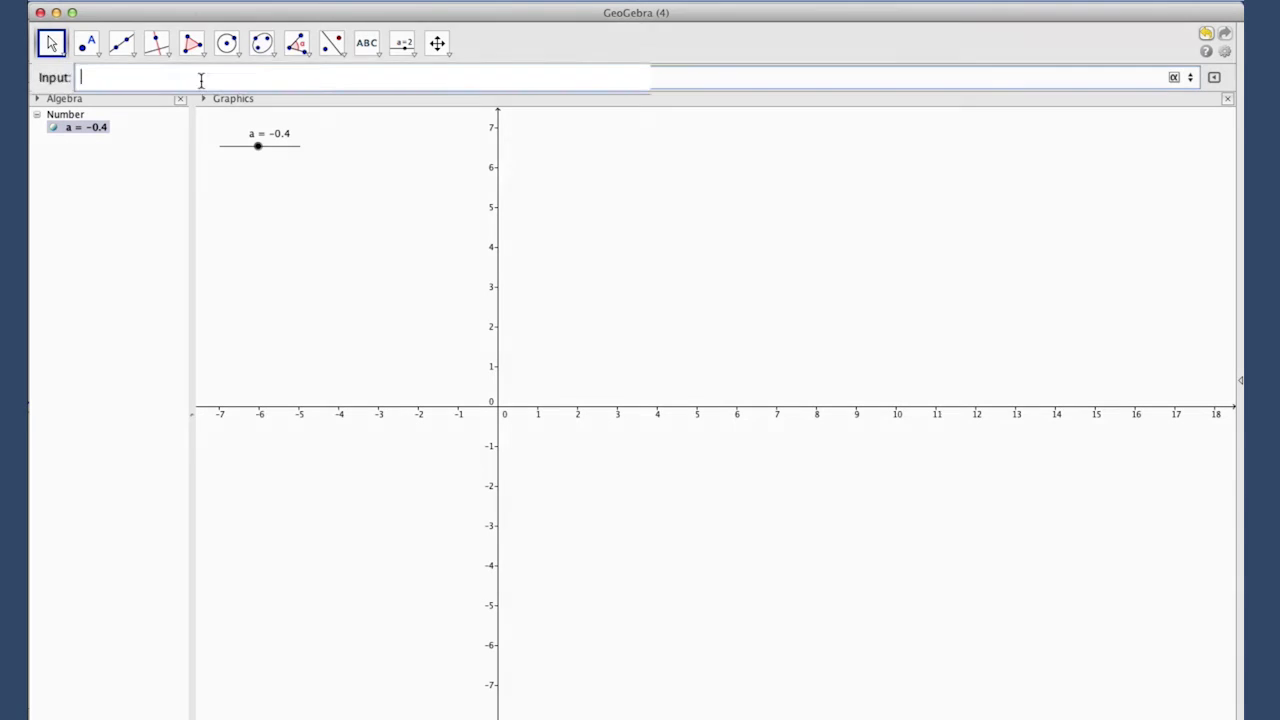
{"action": "type", "text": "x^2+y^2=a*x"}
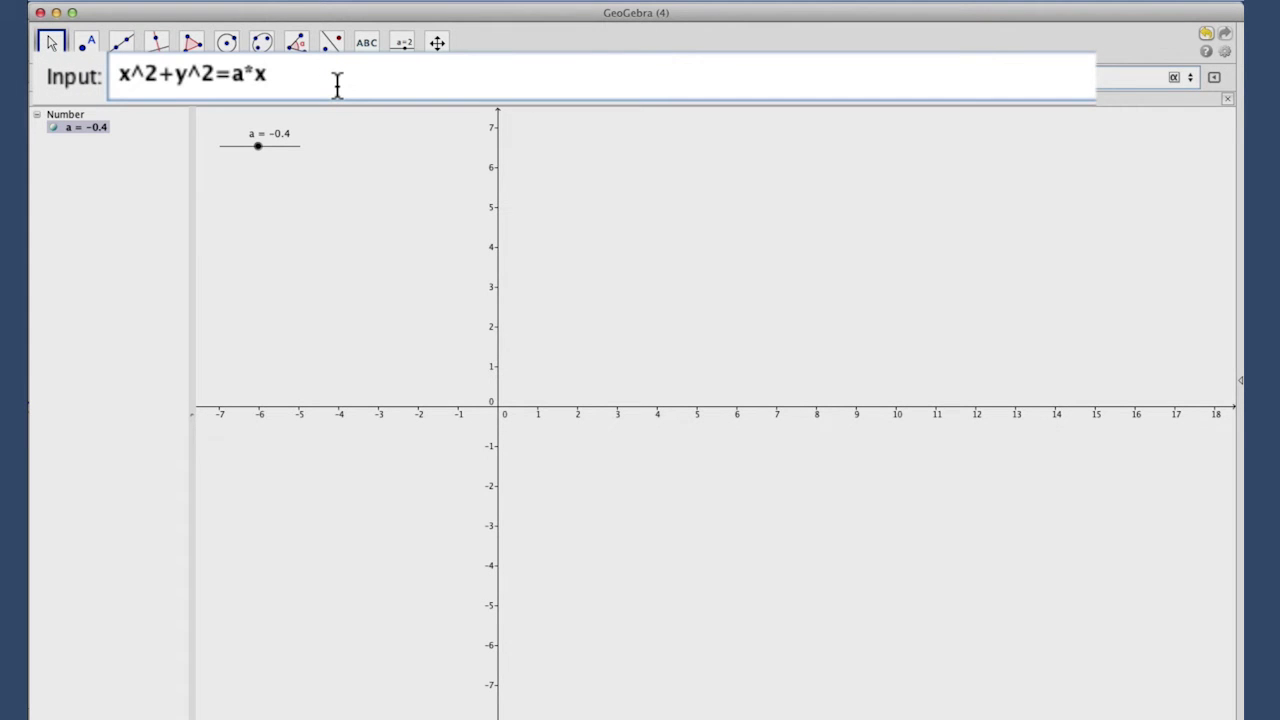
{"action": "key", "text": "Return"}
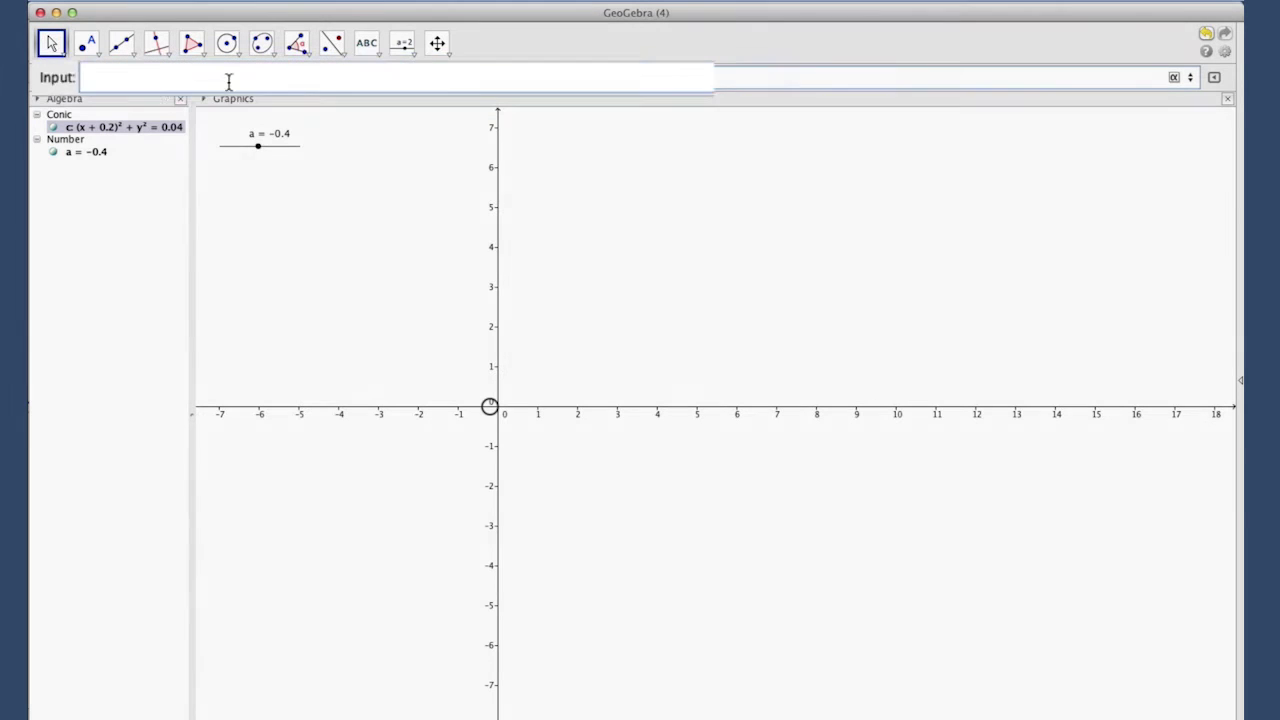
- Drag slider a to 4.2 so the circle has radius 2.1
{"action": "left_click", "coordinate": [236, 147]}
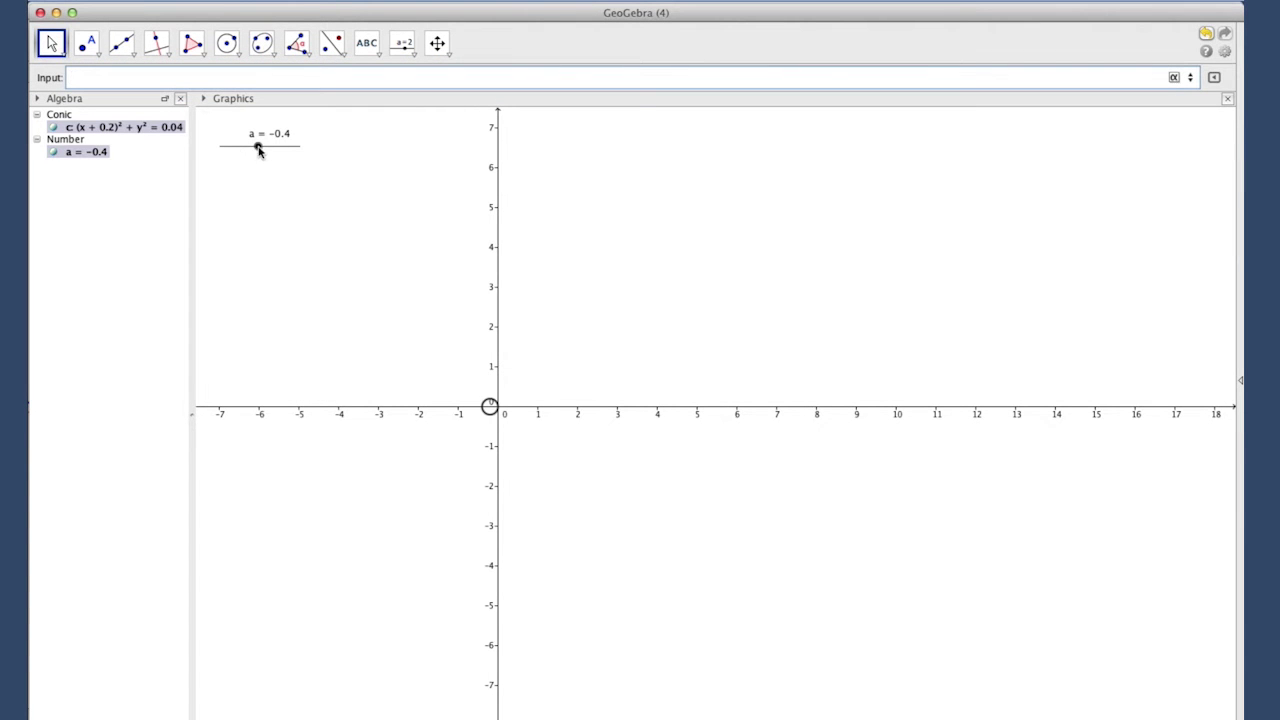
{"action": "left_click", "coordinate": [441, 334]}
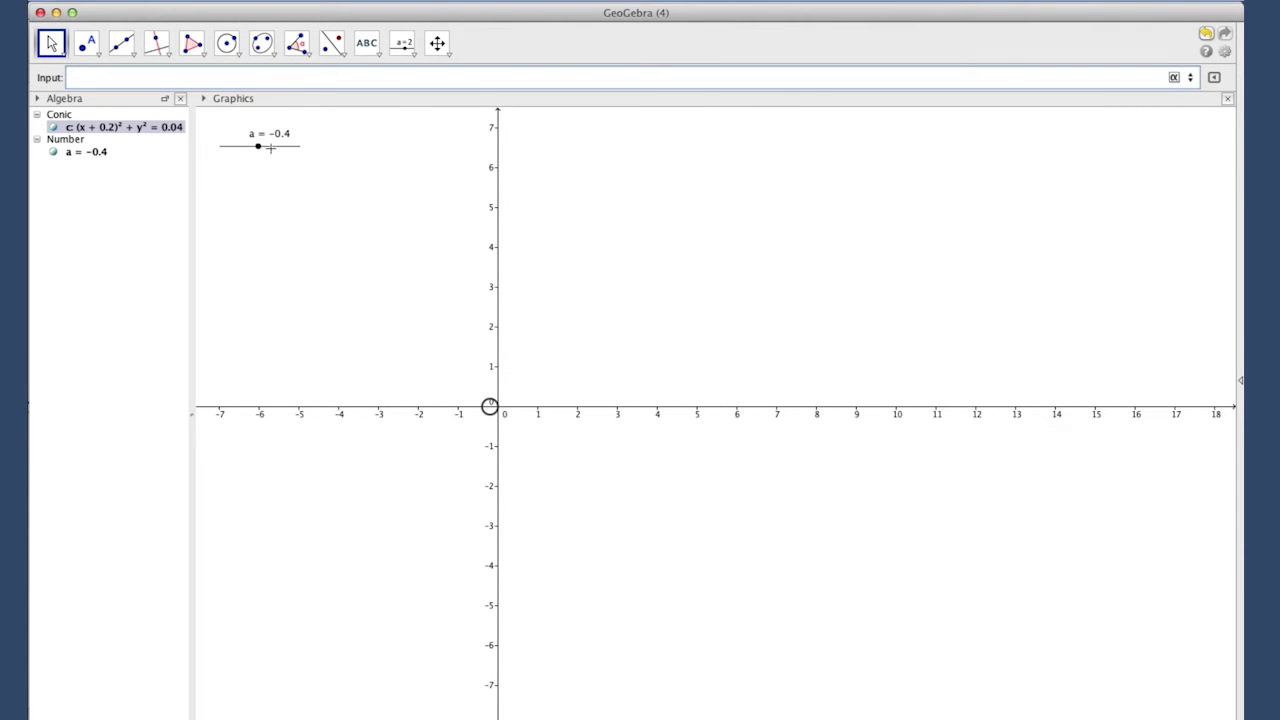
{"action": "mouse_move", "coordinate": [258, 147]}
{"action": "left_mouse_down"}
{"action": "mouse_move", "coordinate": [300, 151]}
{"action": "mouse_move", "coordinate": [276, 146]}
{"action": "left_mouse_up"}
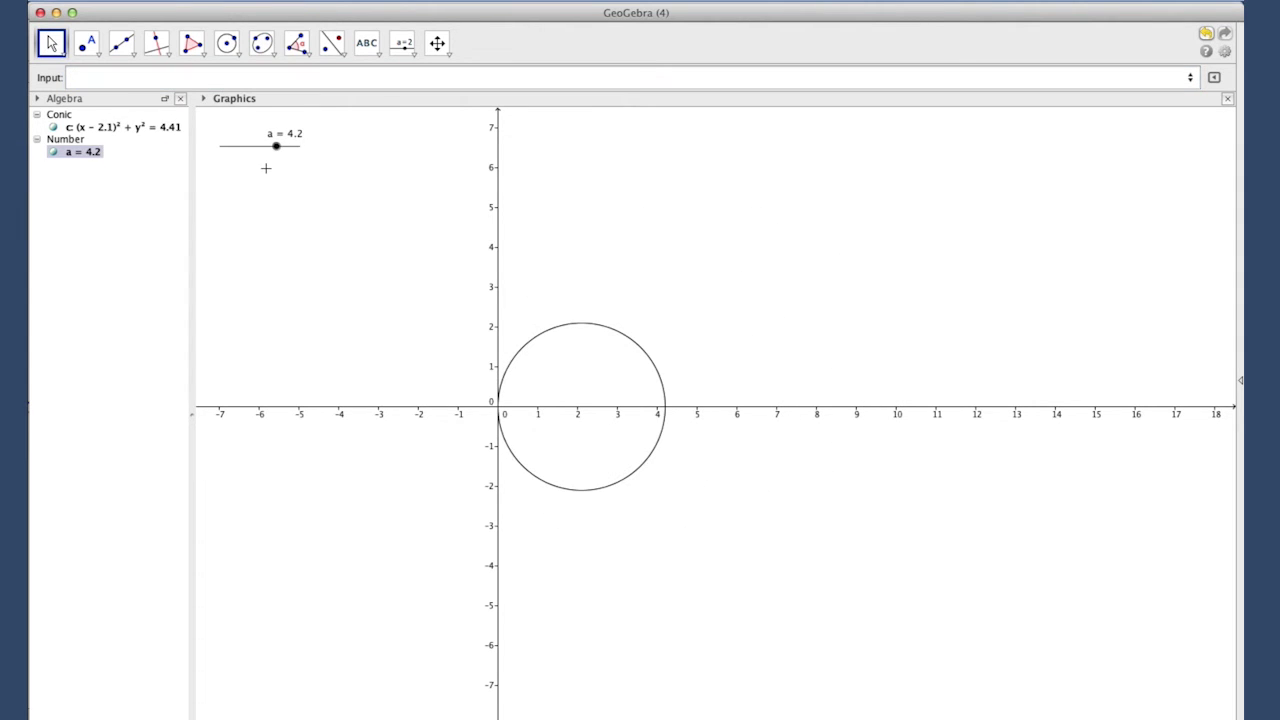
{"action": "right_click", "coordinate": [548, 336]}
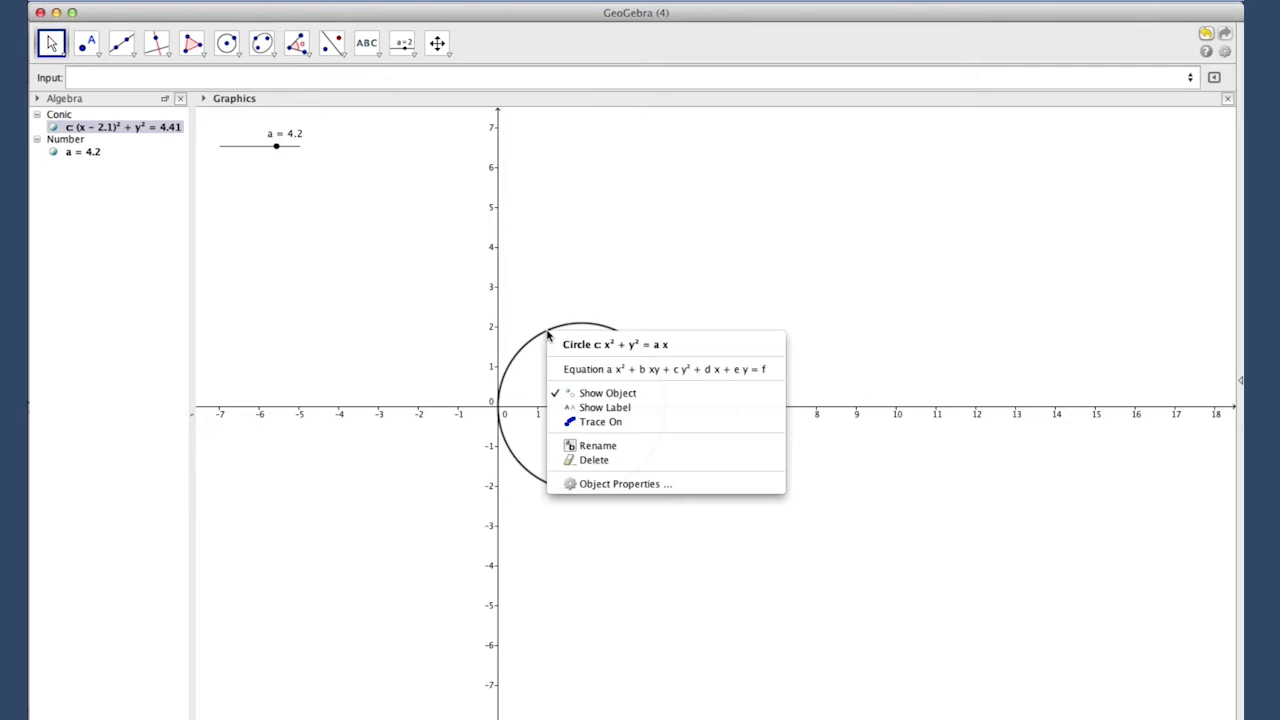
- Colour circle c red and set its line thickness to 5
{"action": "left_click", "coordinate": [630, 484]}
{"action": "left_click", "coordinate": [601, 217]}
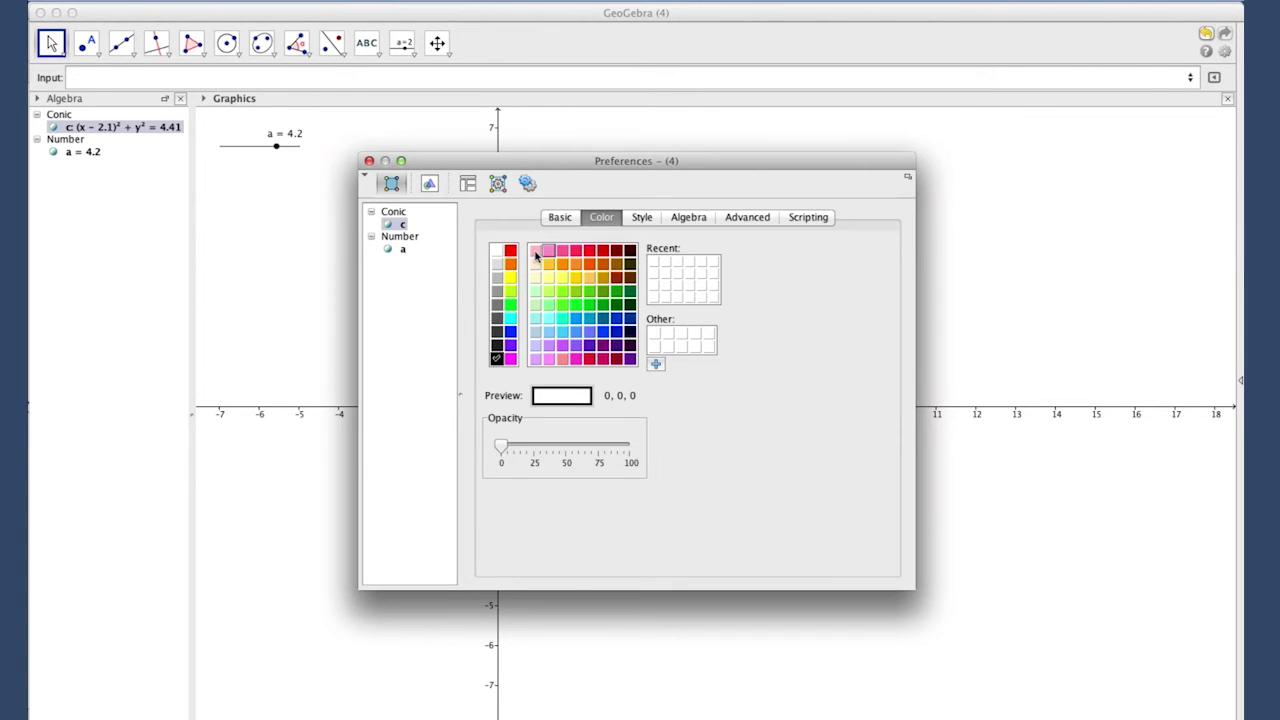
{"action": "left_click", "coordinate": [510, 251]}
{"action": "left_click", "coordinate": [636, 217]}
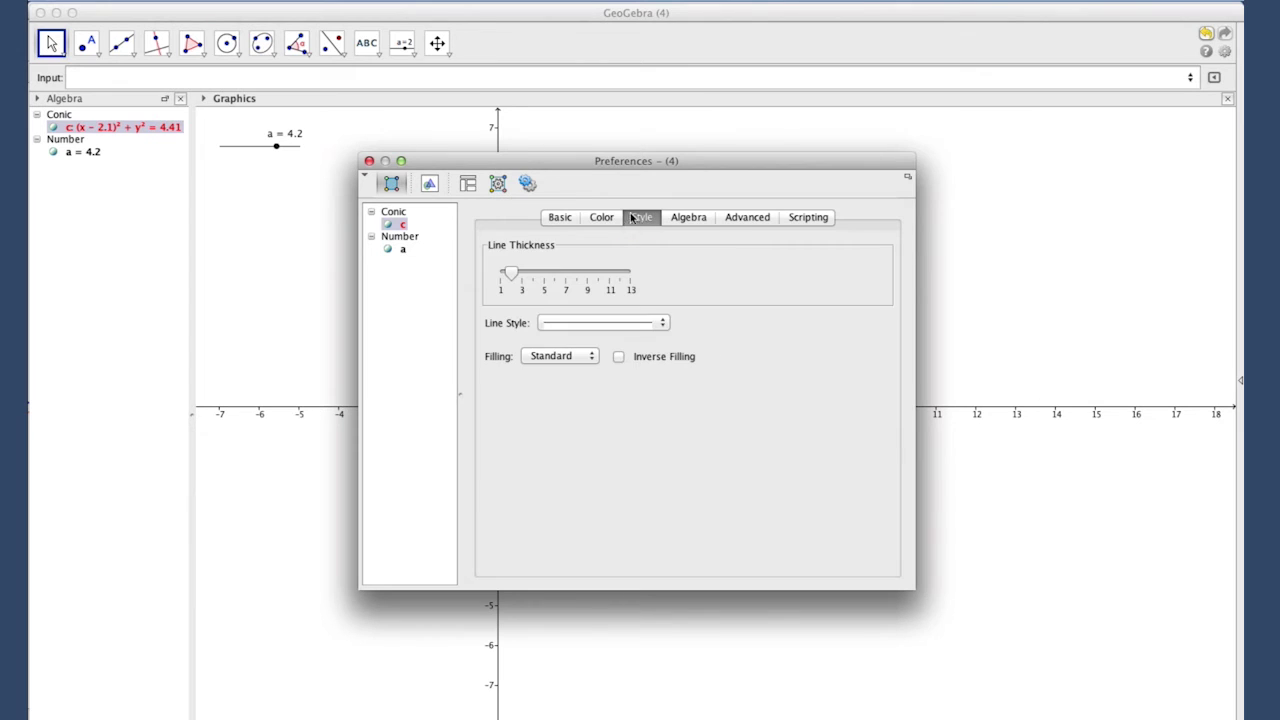
{"action": "left_click", "coordinate": [544, 273]}
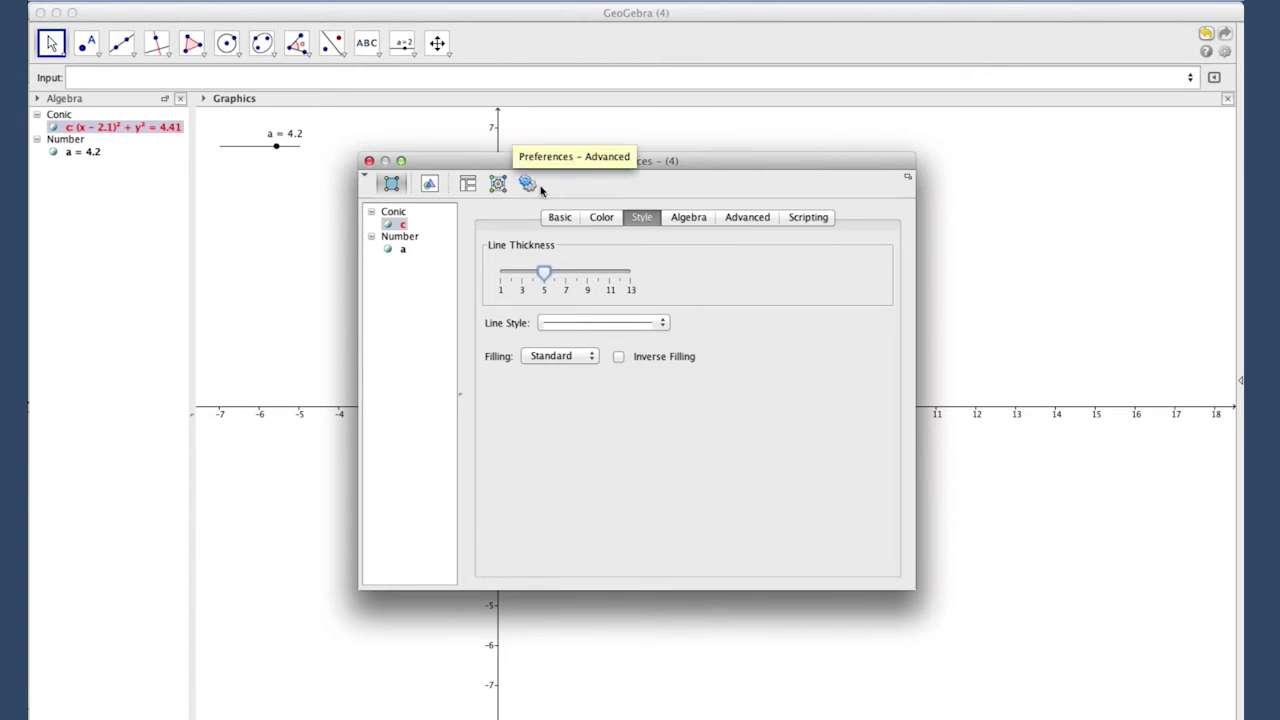
- Try dashed and dotted outlines, then keep circle c solid and close properties
{"action": "left_click_drag", "start_coordinate": [581, 163], "coordinate": [829, 166]}
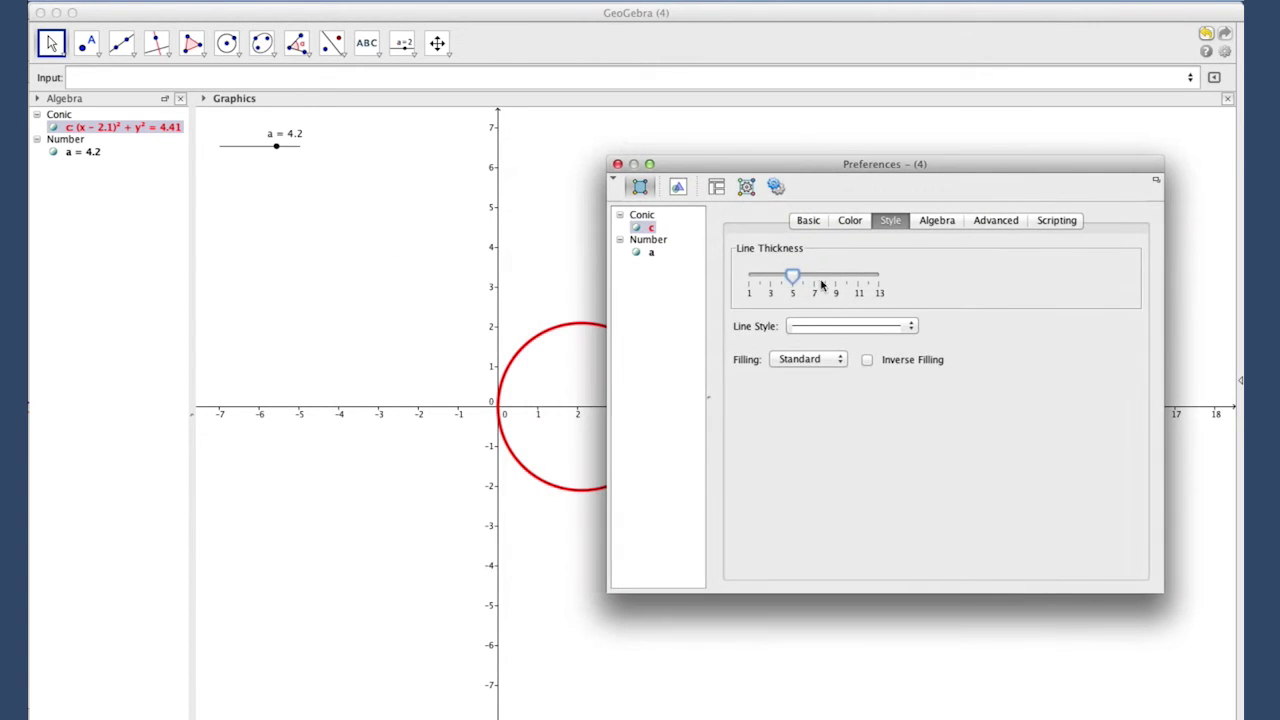
{"action": "left_click", "coordinate": [861, 328]}
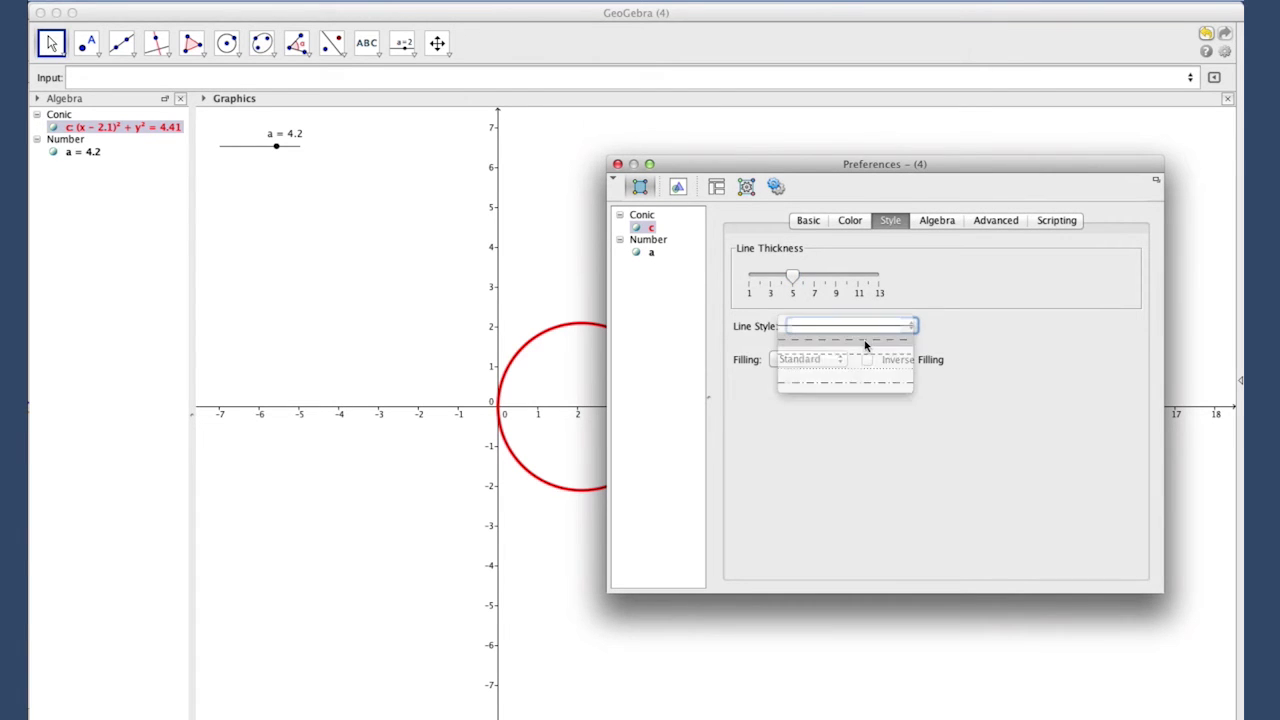
{"action": "left_click", "coordinate": [865, 343]}
{"action": "left_click", "coordinate": [851, 328]}
{"action": "left_click", "coordinate": [856, 348]}
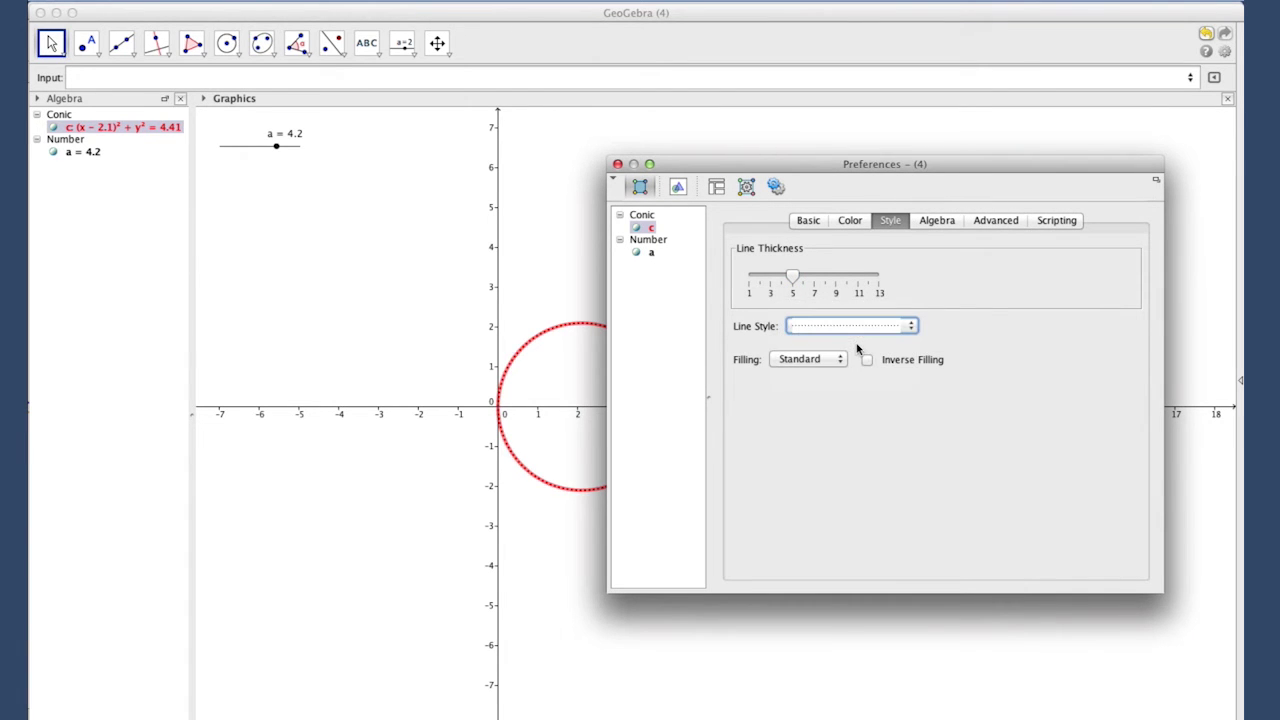
{"action": "left_click", "coordinate": [851, 329]}
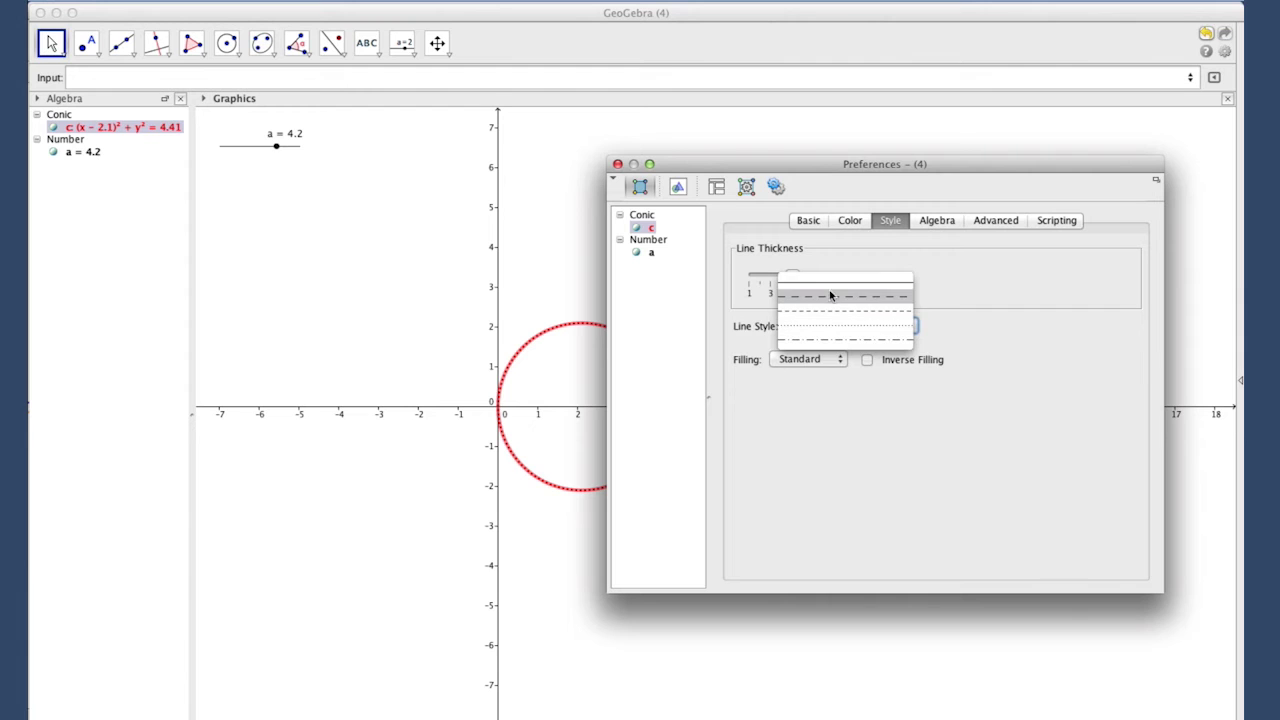
{"action": "left_click", "coordinate": [826, 284]}
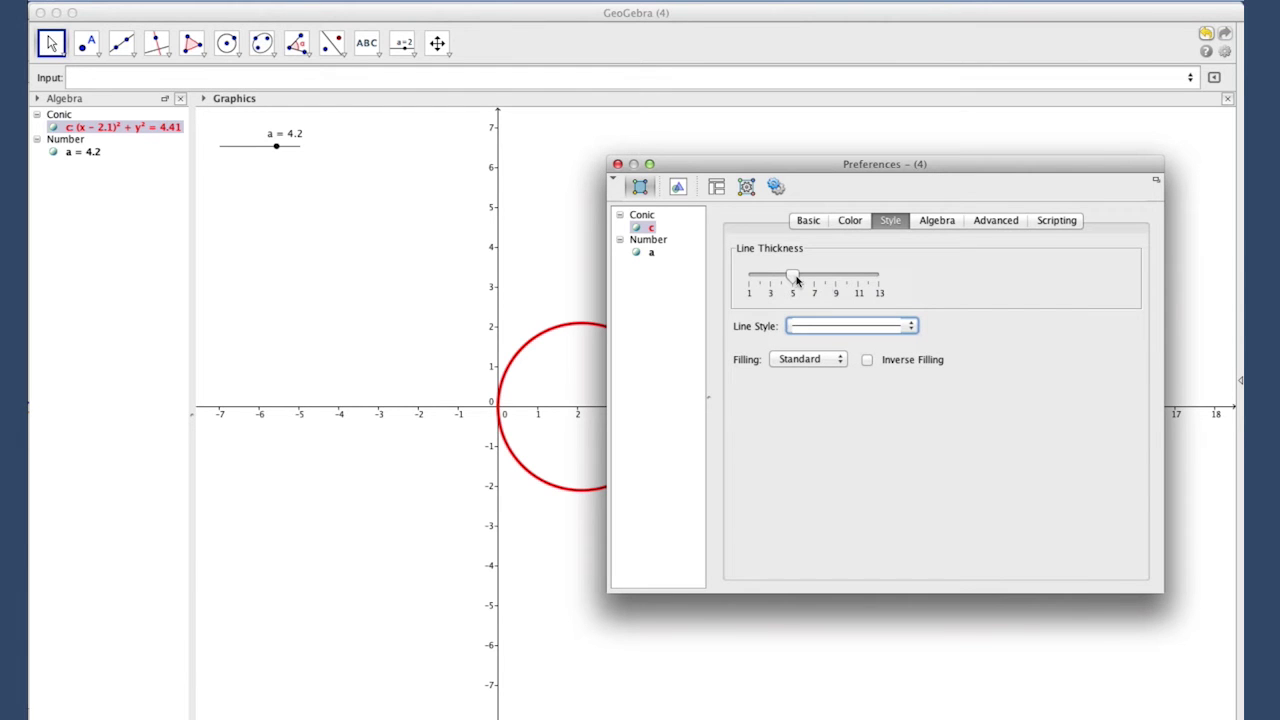
{"action": "left_click", "coordinate": [617, 164]}
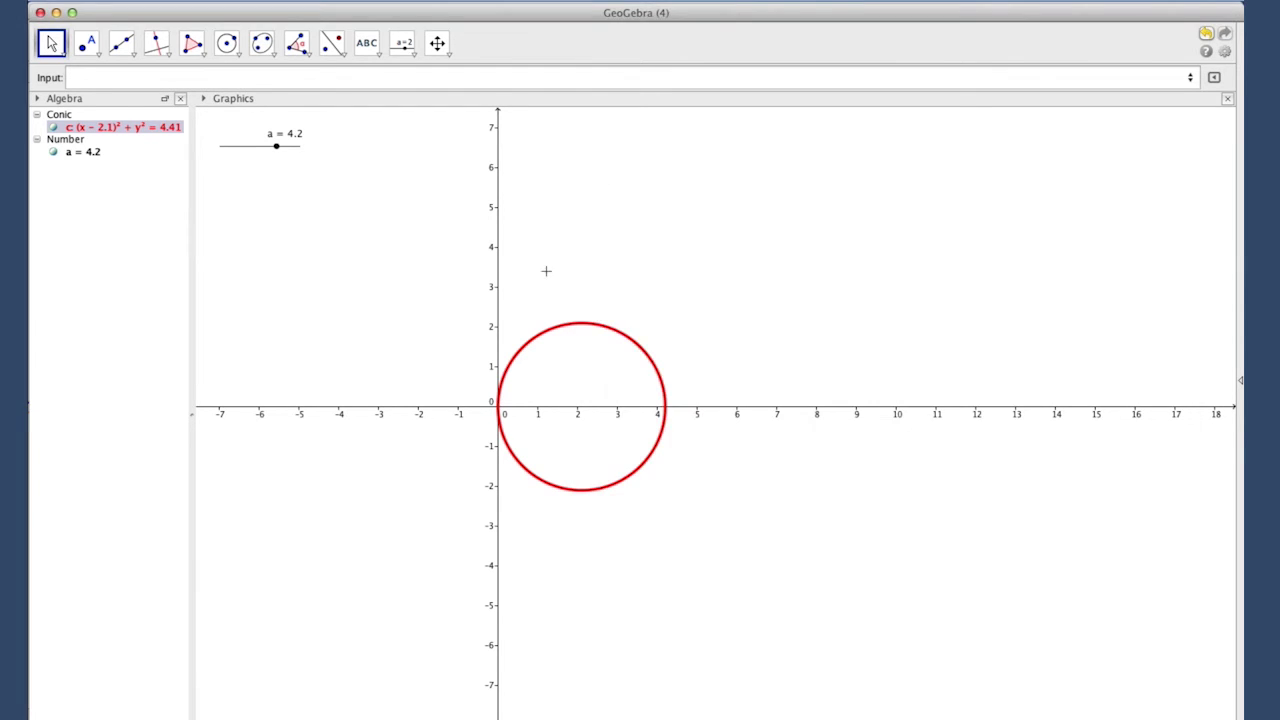
{"action": "right_click", "coordinate": [562, 329]}
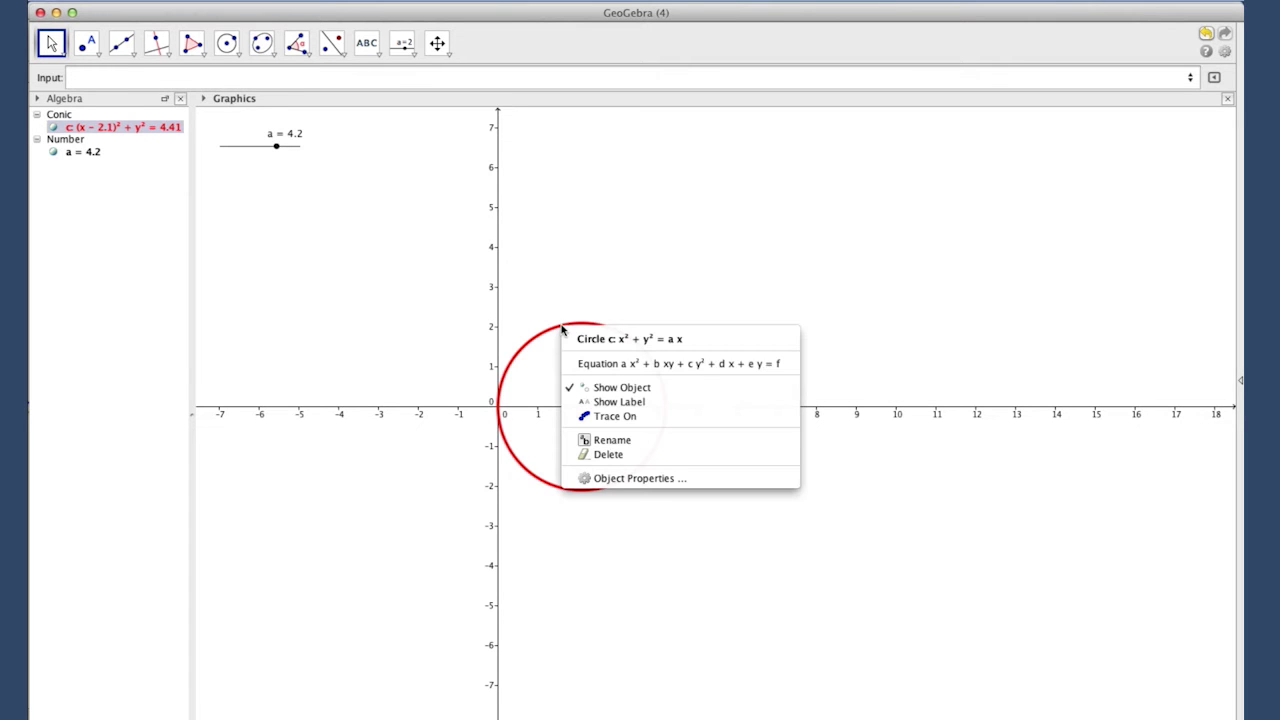
{"action": "left_click", "coordinate": [633, 479]}
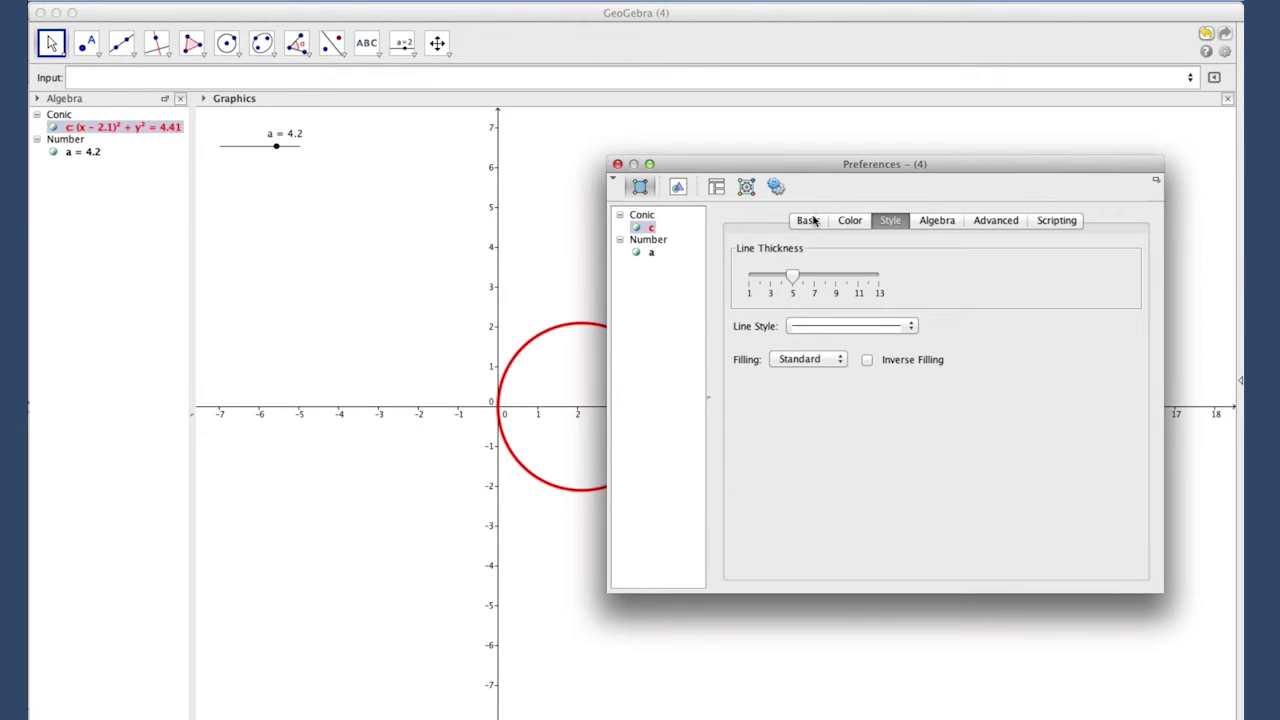
{"action": "left_click", "coordinate": [810, 220]}
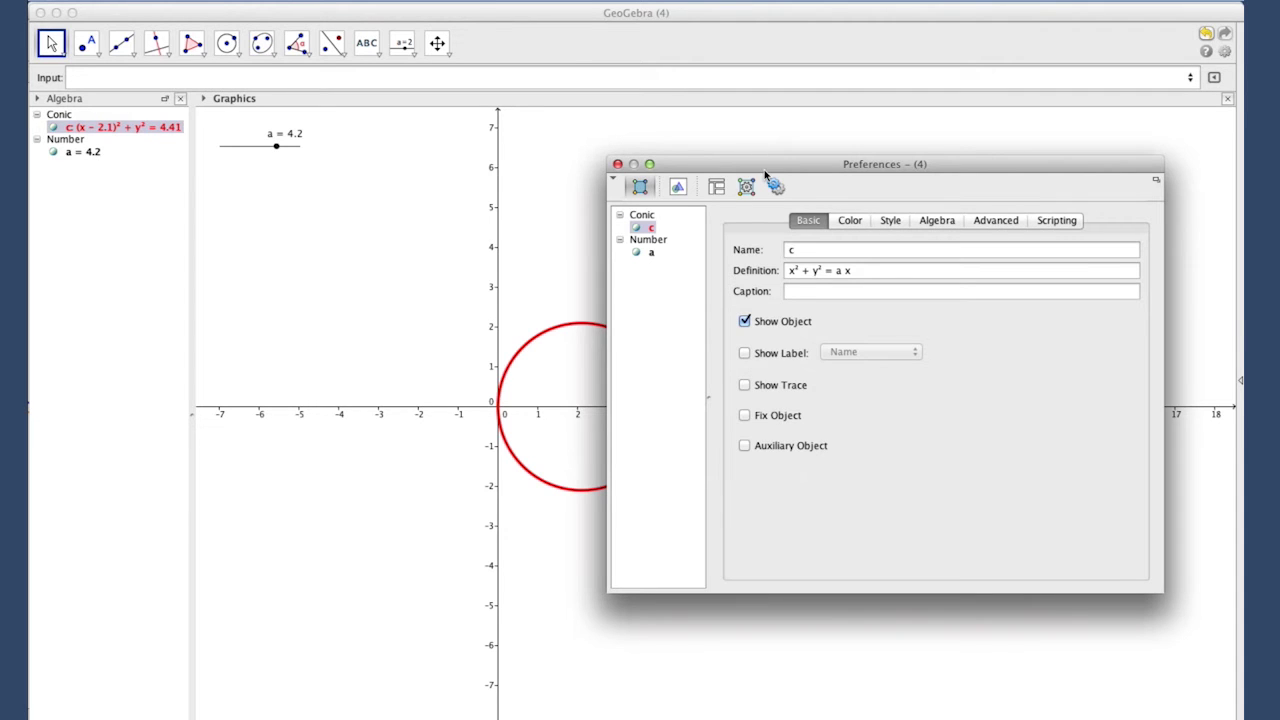
{"action": "left_click_drag", "start_coordinate": [765, 175], "coordinate": [819, 162]}
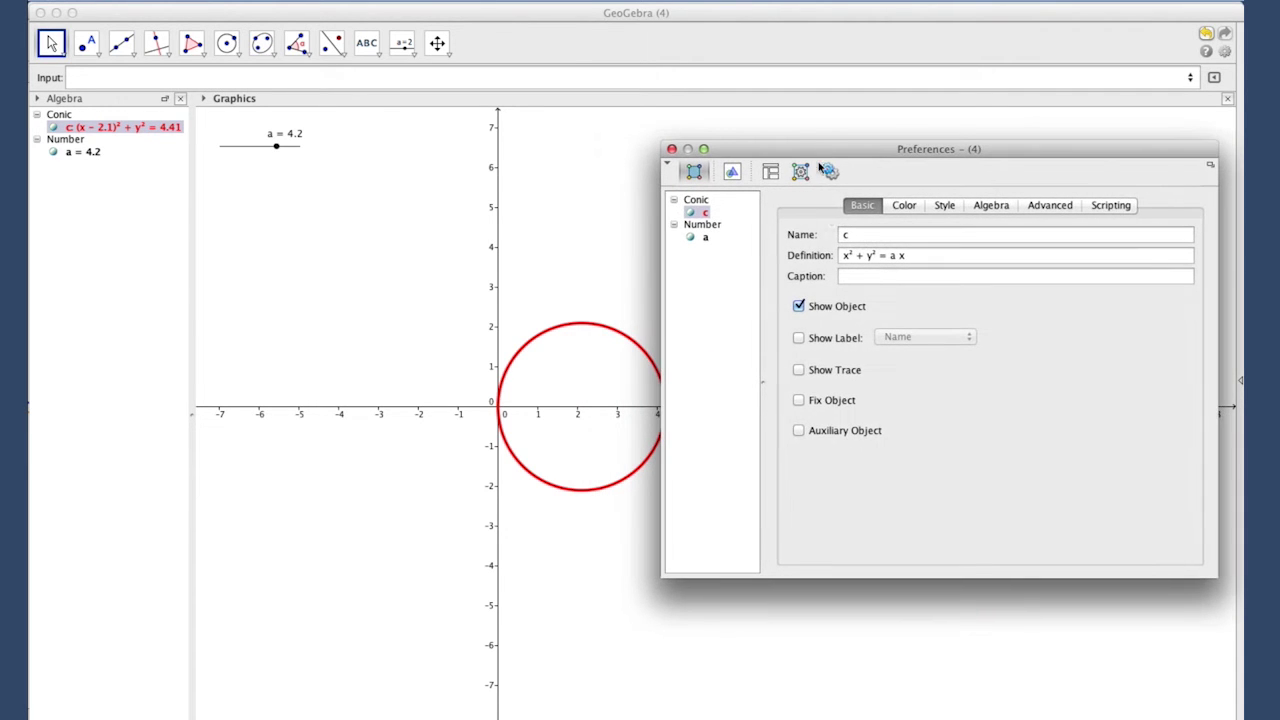
{"action": "left_click", "coordinate": [798, 339]}
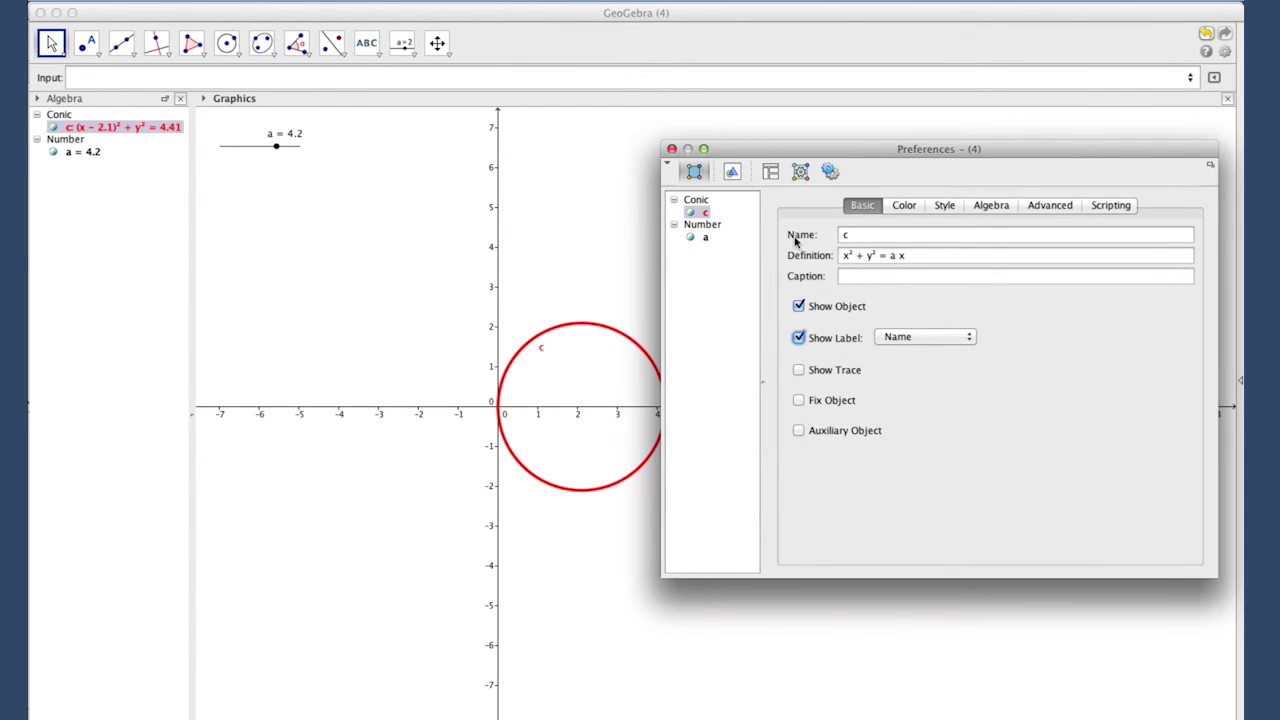
{"action": "left_click", "coordinate": [920, 338]}
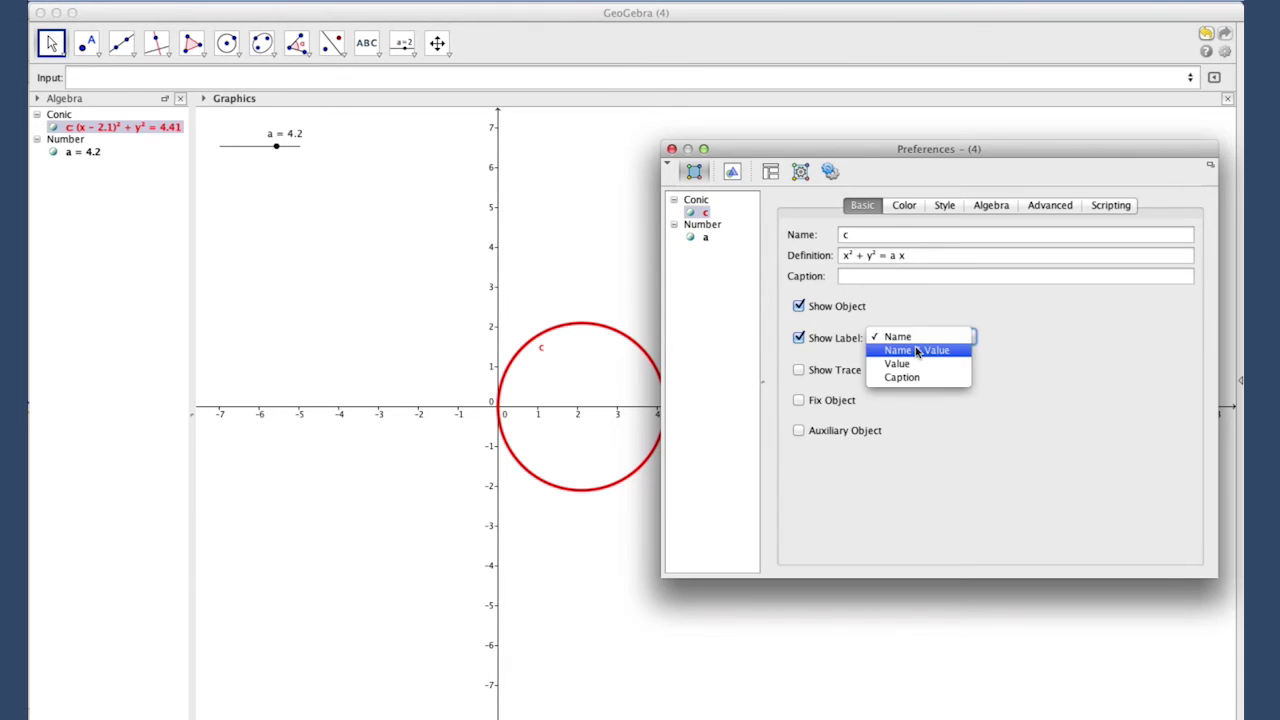
{"action": "left_click", "coordinate": [916, 351]}
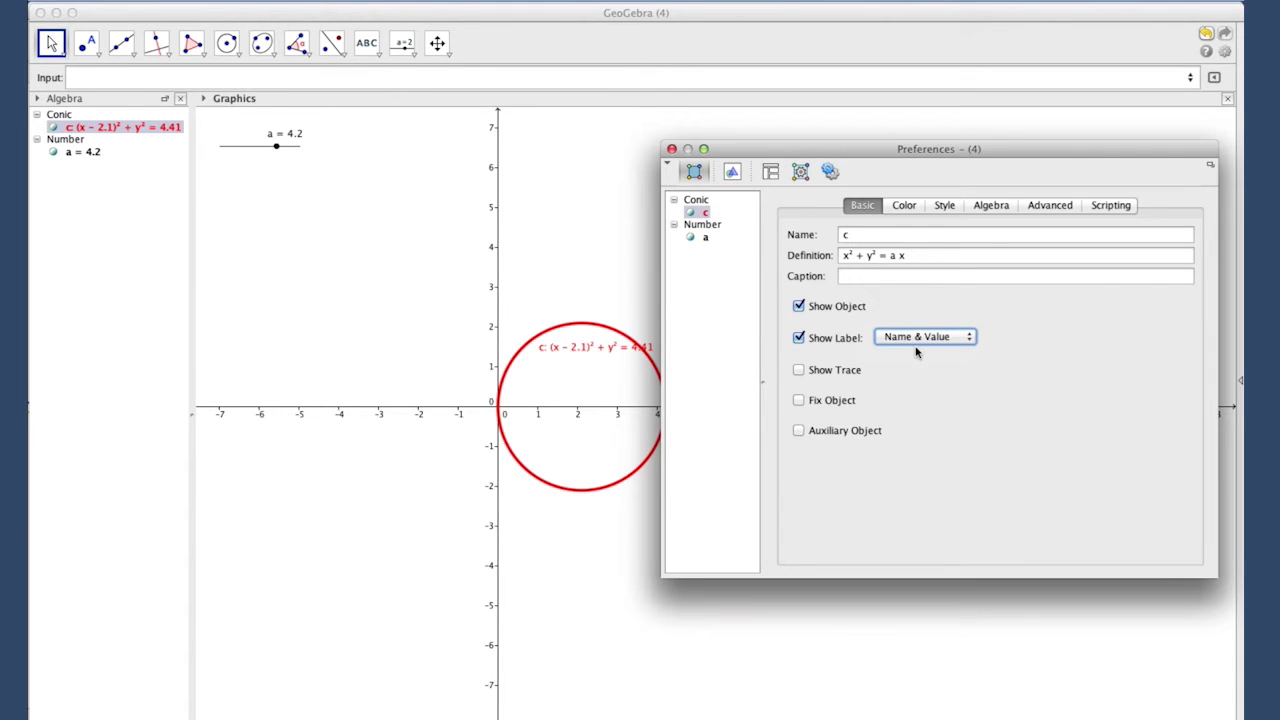
{"action": "left_click", "coordinate": [928, 338]}
{"action": "left_click", "coordinate": [922, 324]}
{"action": "left_click", "coordinate": [800, 338]}
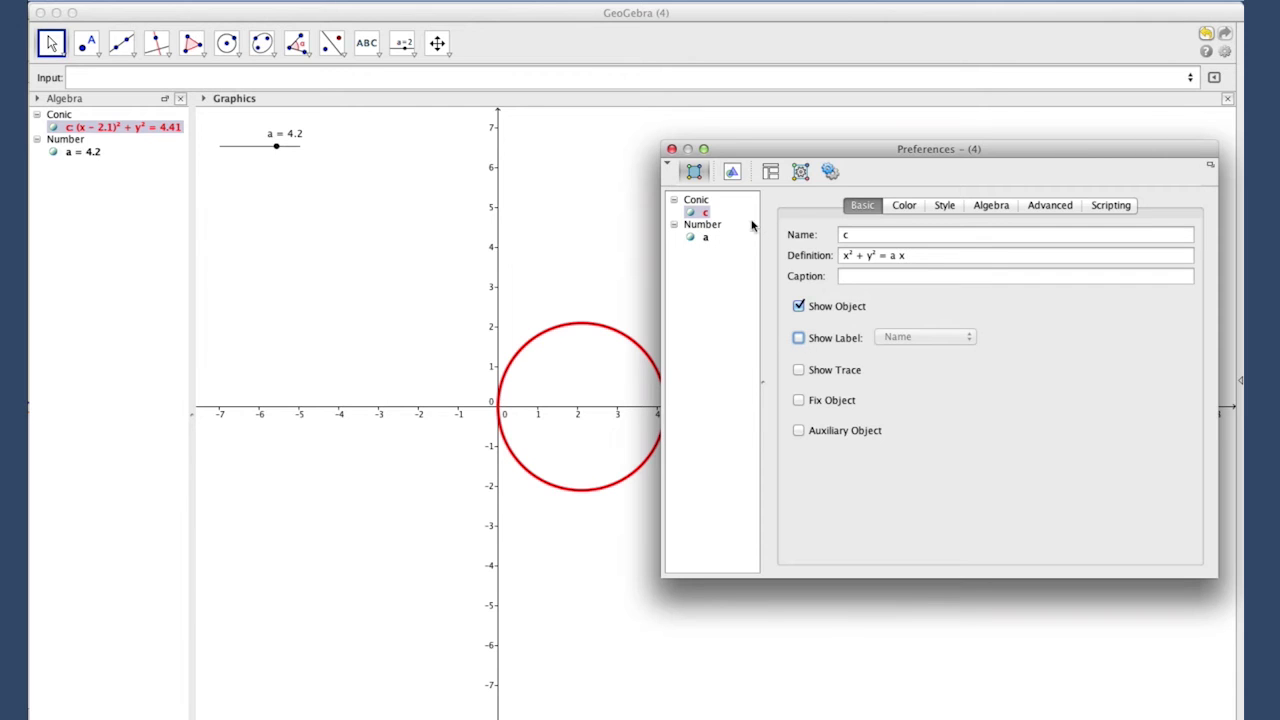
- Add a LaTeX text reading x^2+y^2=ax beside circle c
{"action": "left_click", "coordinate": [672, 149]}
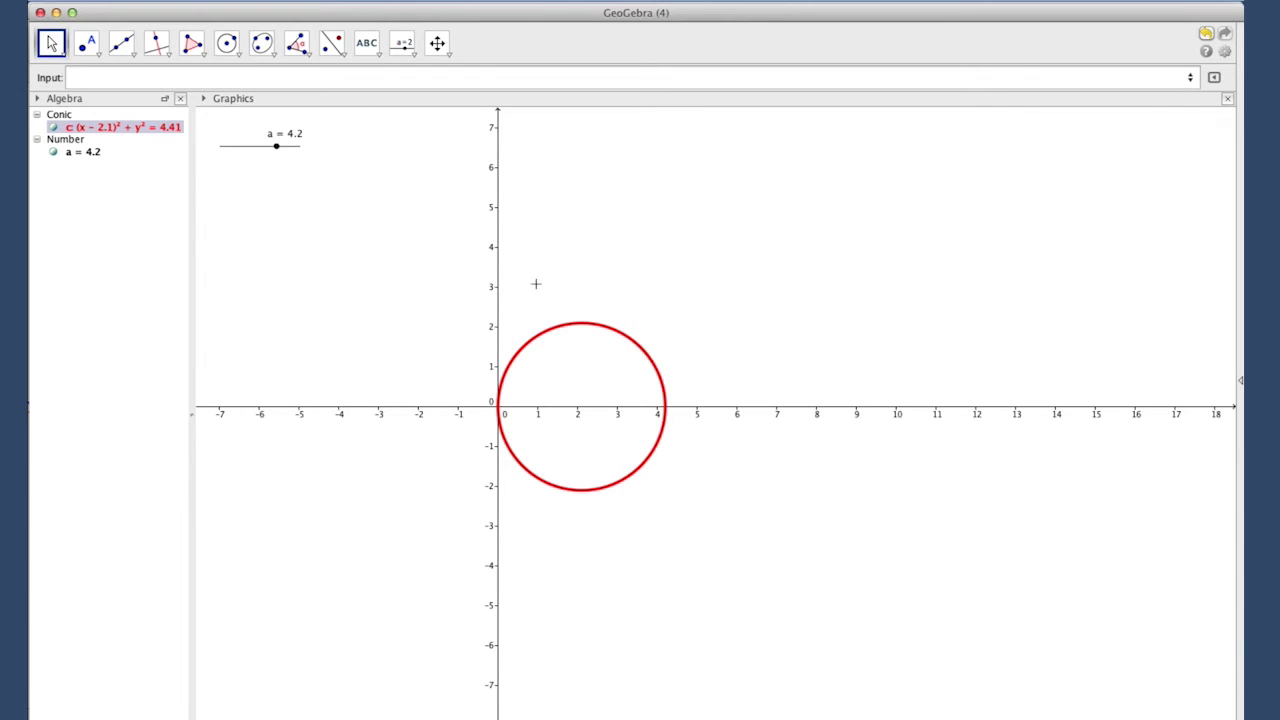
{"action": "left_click", "coordinate": [366, 43]}
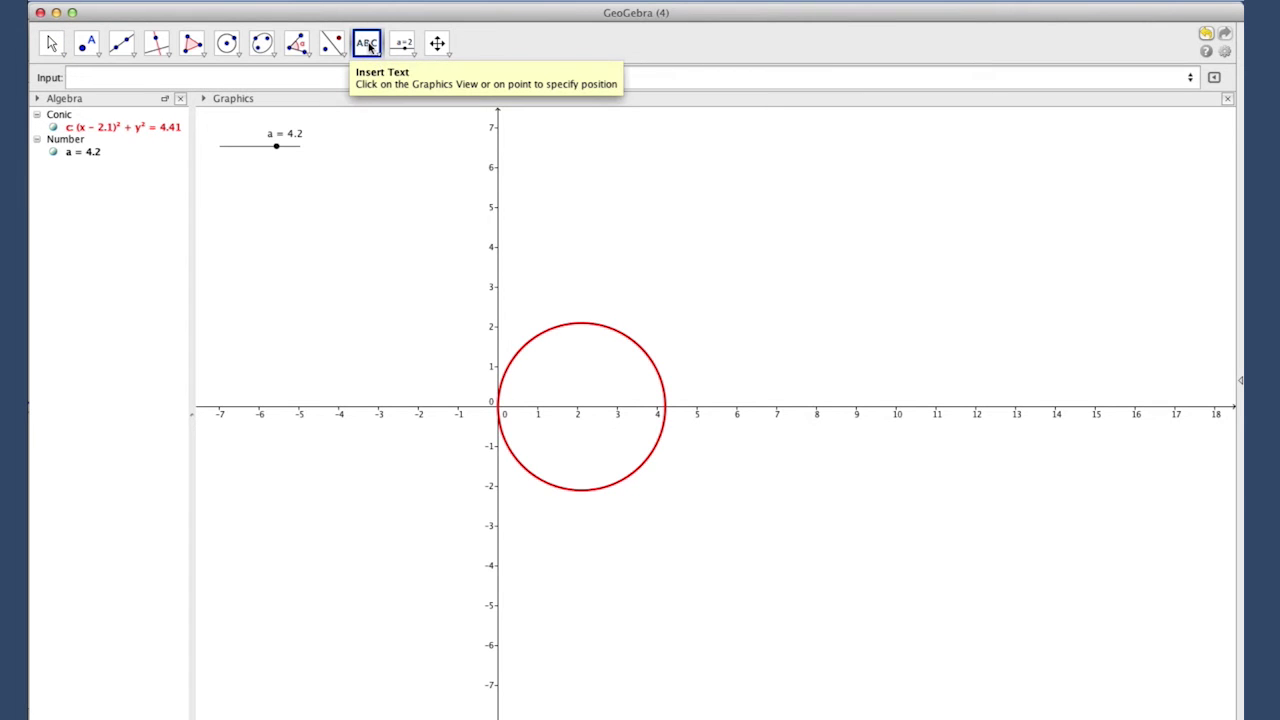
{"action": "left_click", "coordinate": [689, 280]}
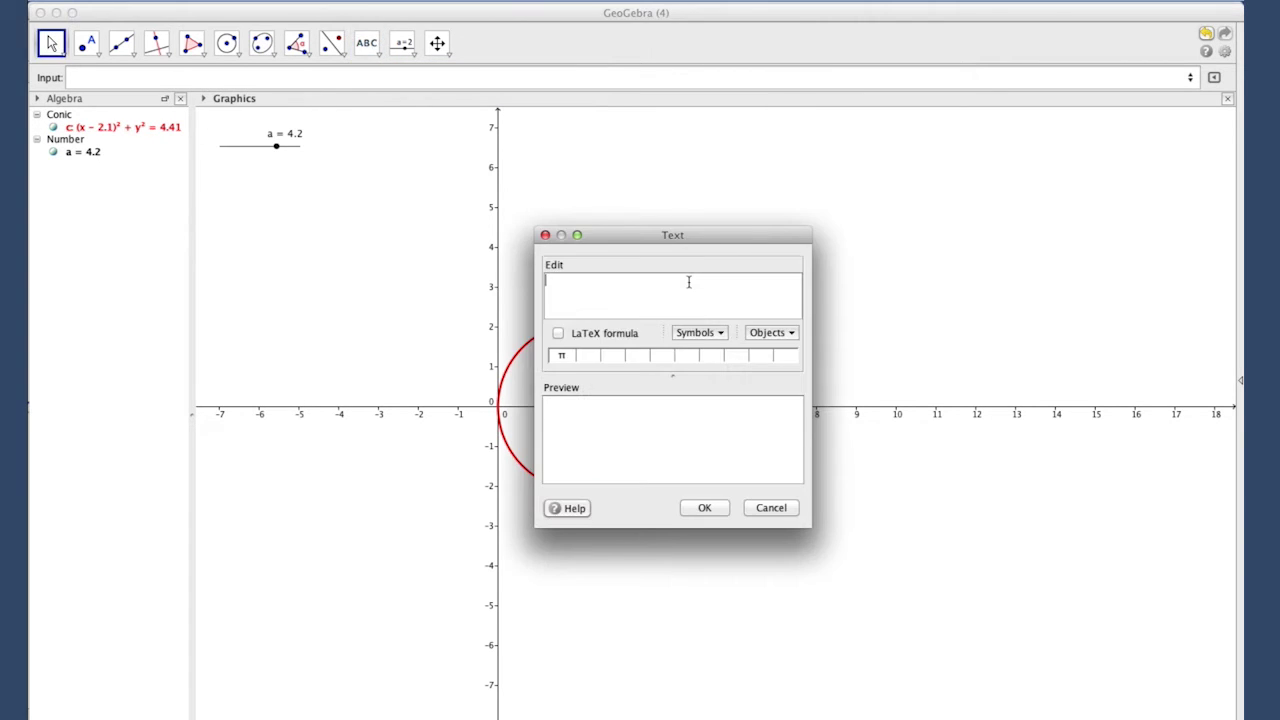
{"action": "type", "text": "x"}
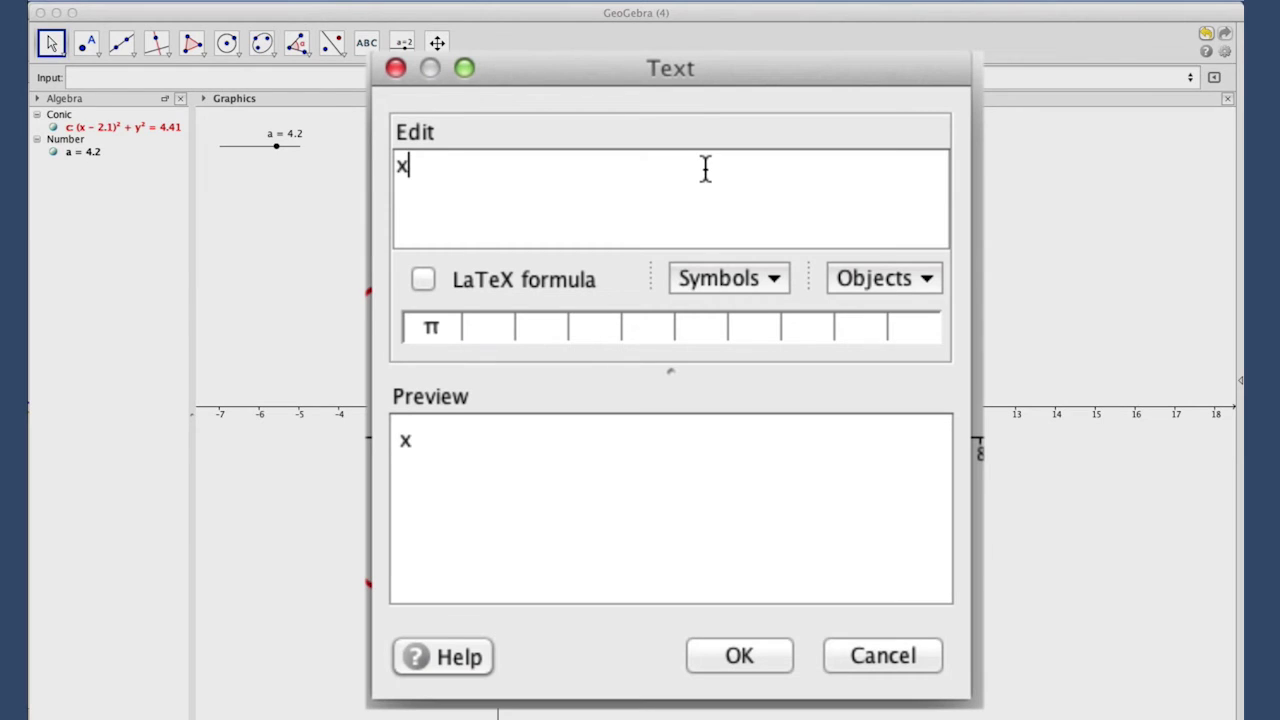
{"action": "type", "text": "^2+y"}
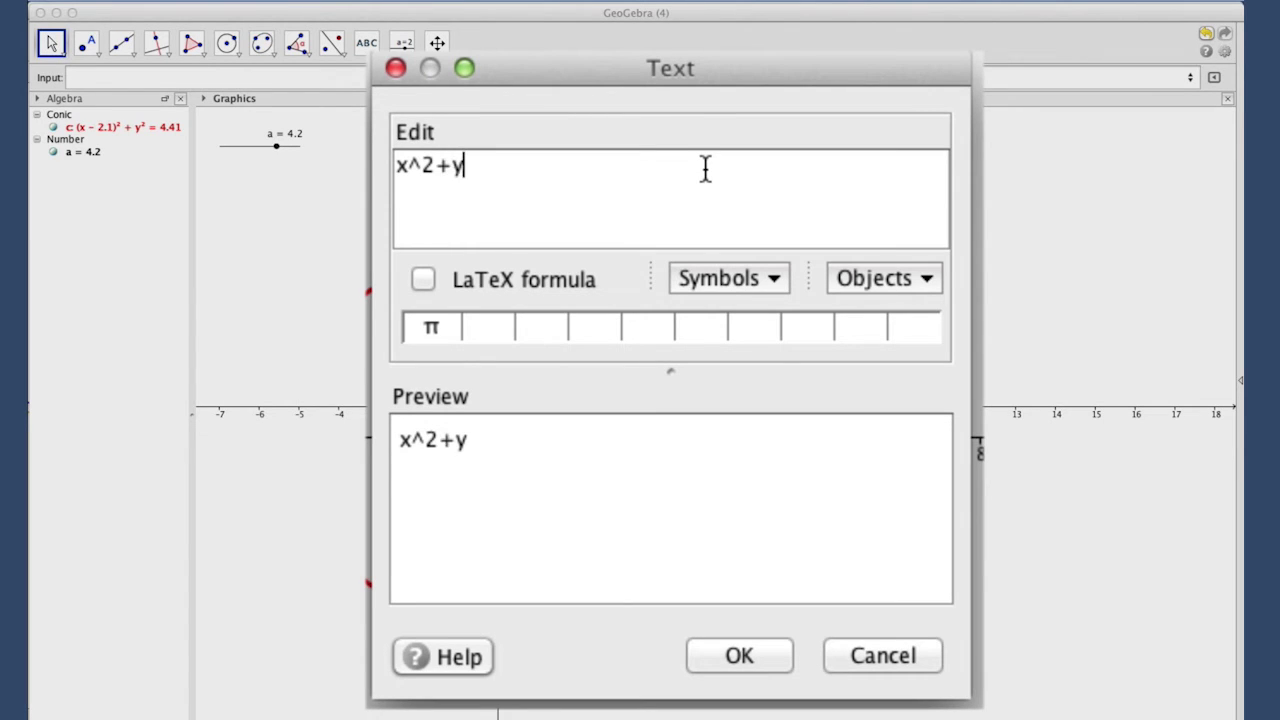
{"action": "type", "text": "^=ax"}
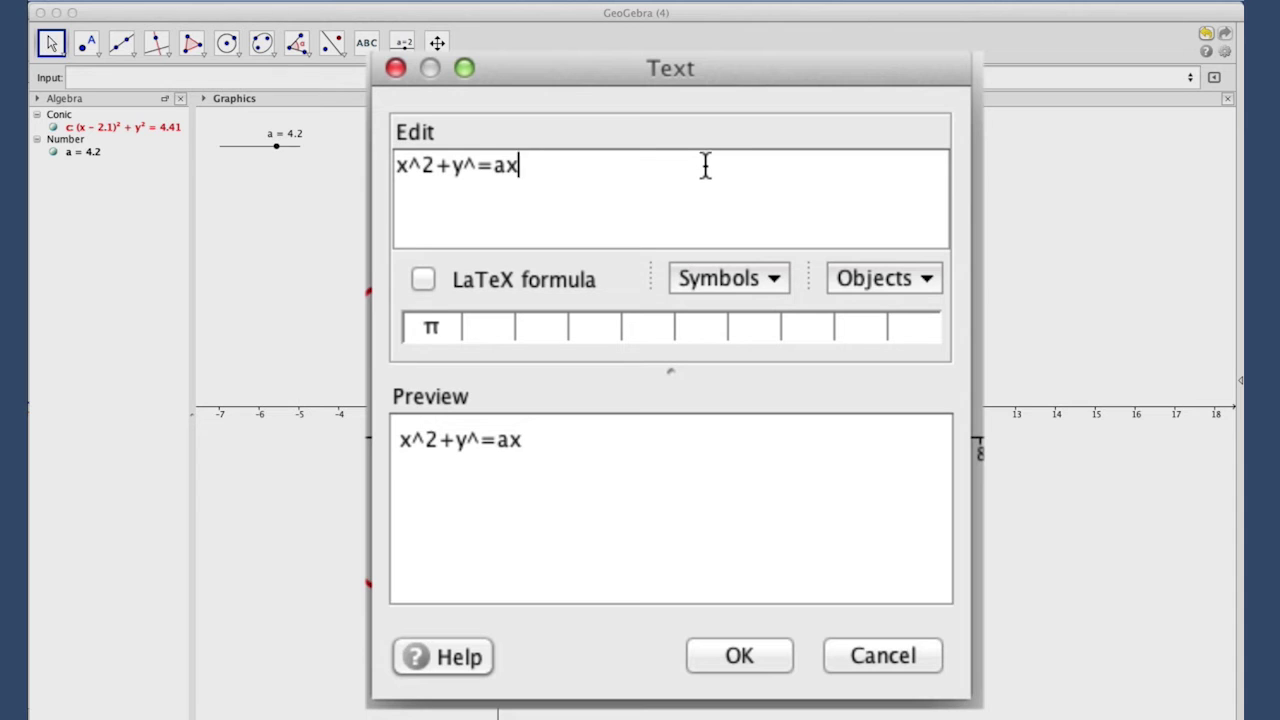
{"action": "key", "text": "Left"}
{"action": "key", "text": "Left"}
{"action": "key", "text": "Left"}
{"action": "key", "text": "Left"}
{"action": "key", "text": "Right"}
{"action": "type", "text": "2"}
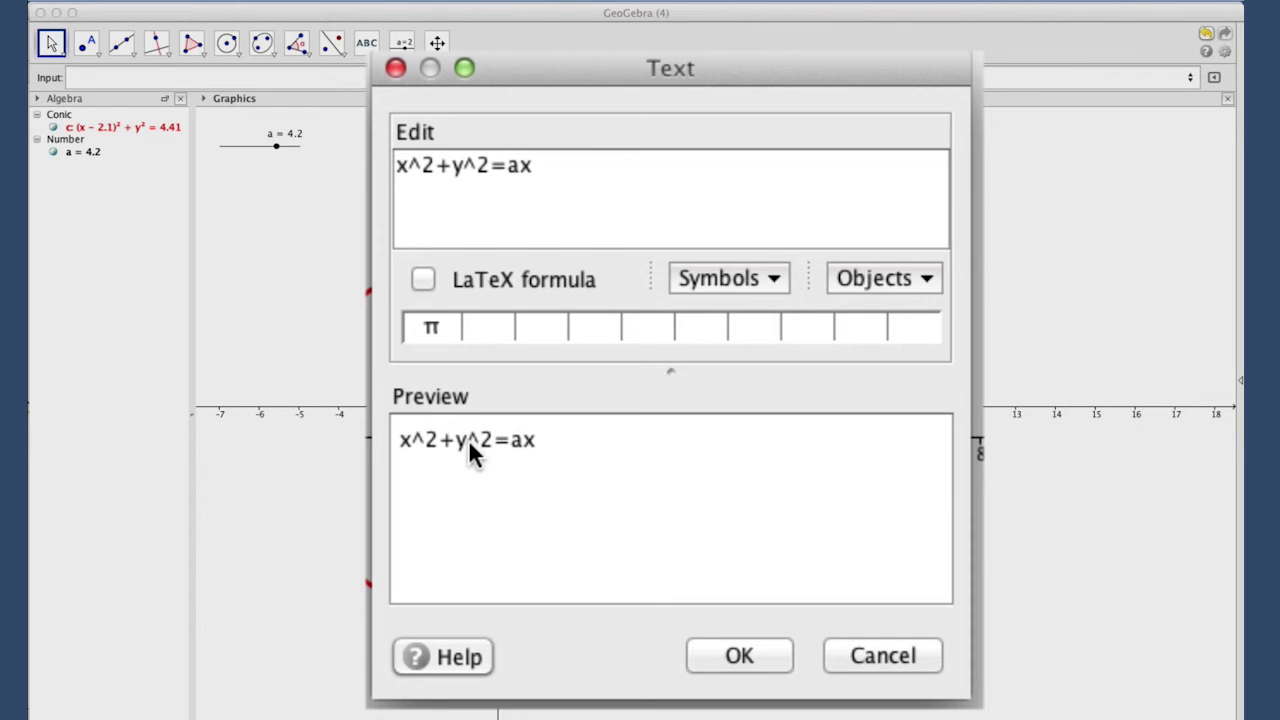
{"action": "left_click", "coordinate": [424, 283]}
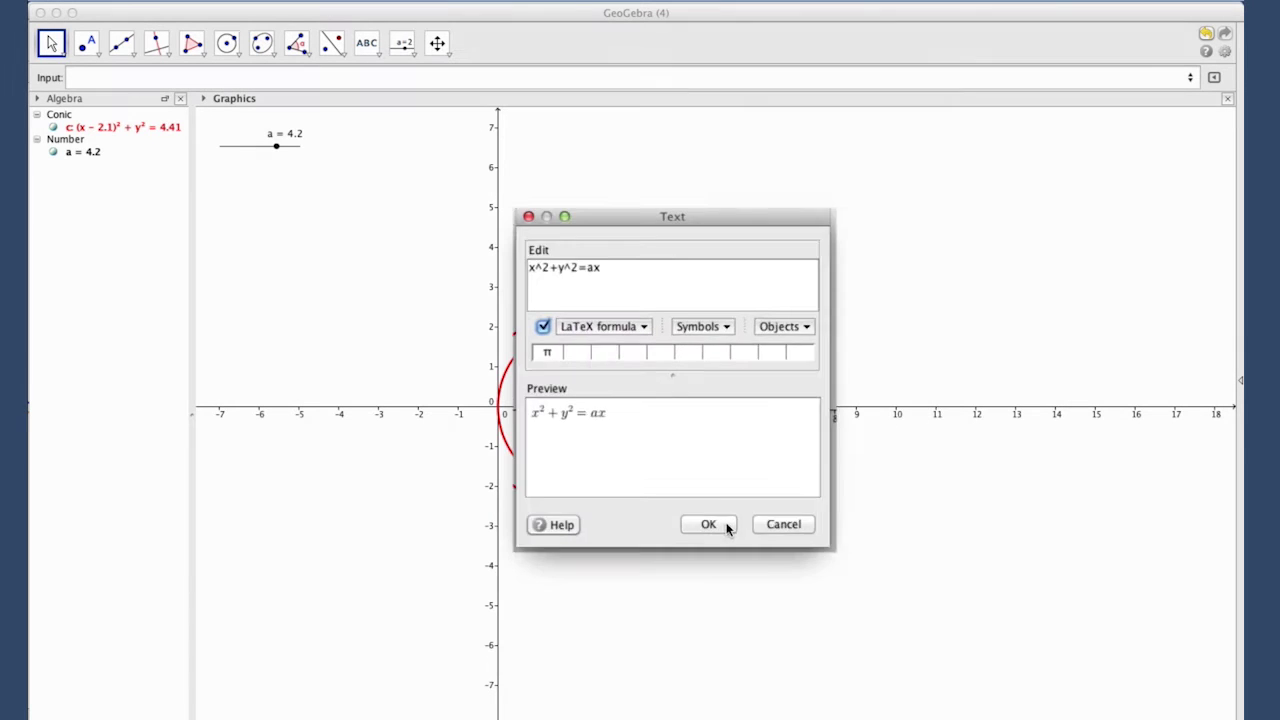
{"action": "left_click", "coordinate": [772, 652]}
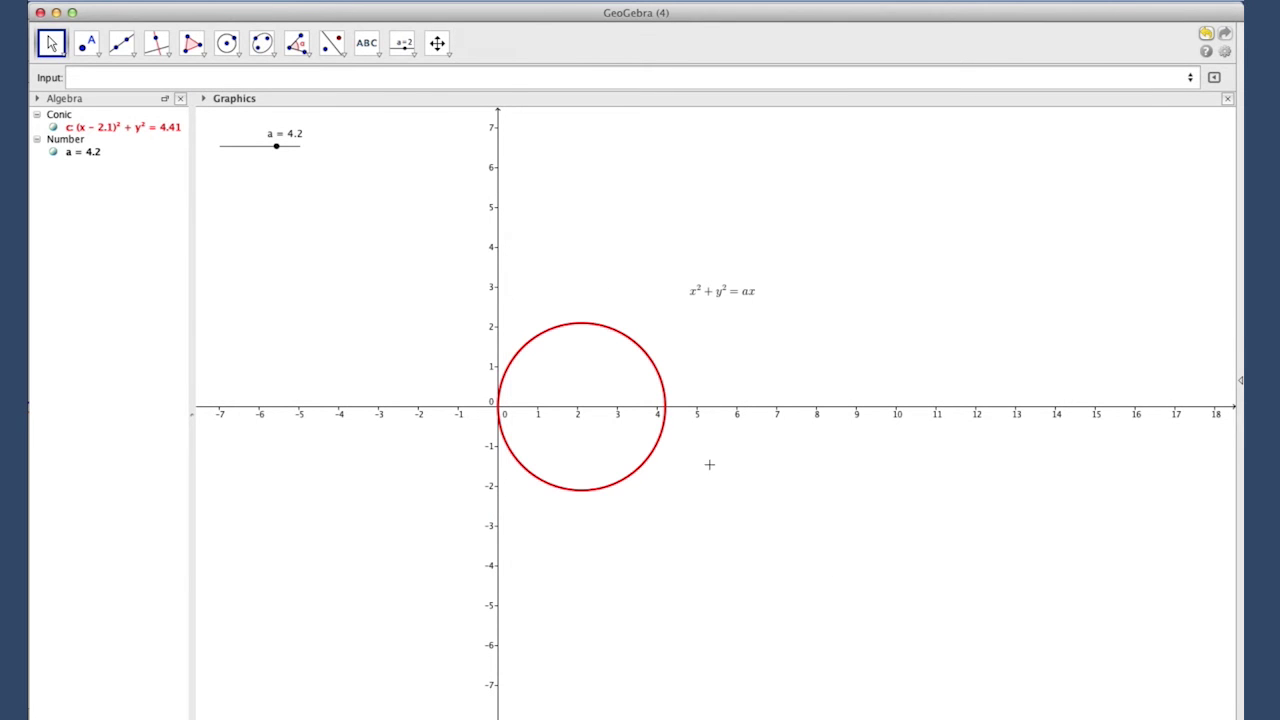
- Colour the equation label red
{"action": "right_click", "coordinate": [737, 291]}
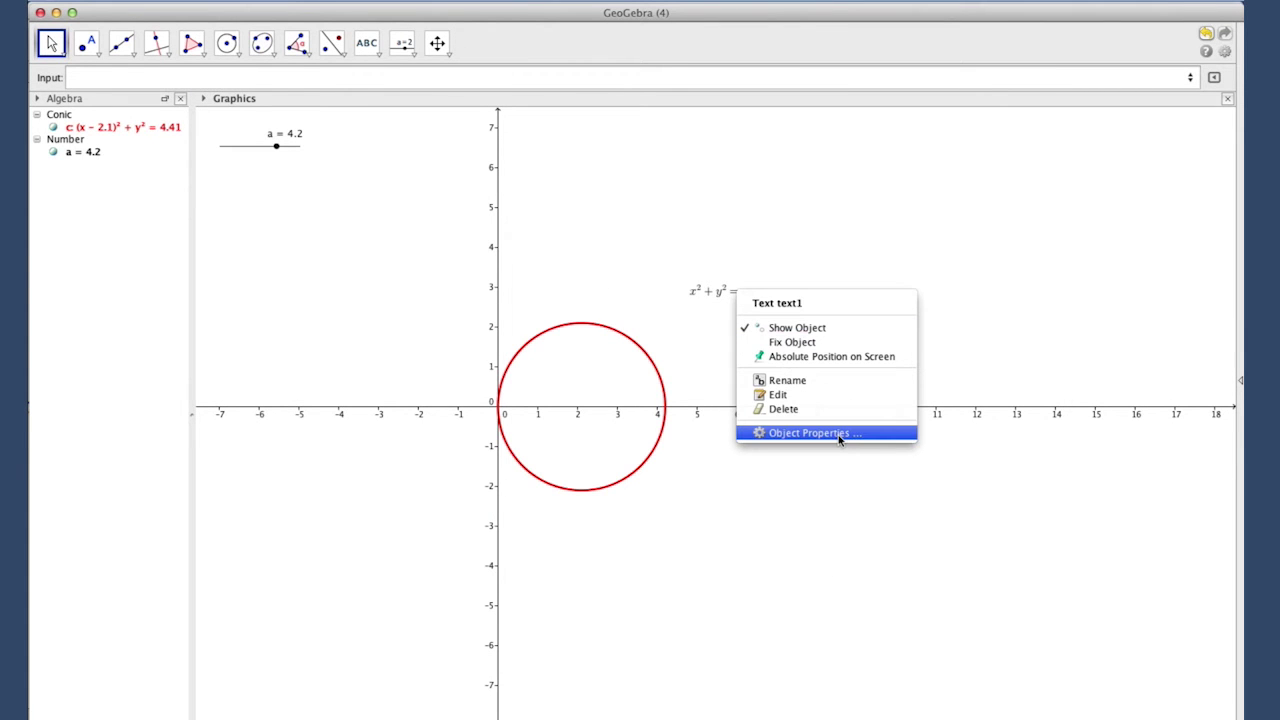
{"action": "left_click", "coordinate": [838, 434]}
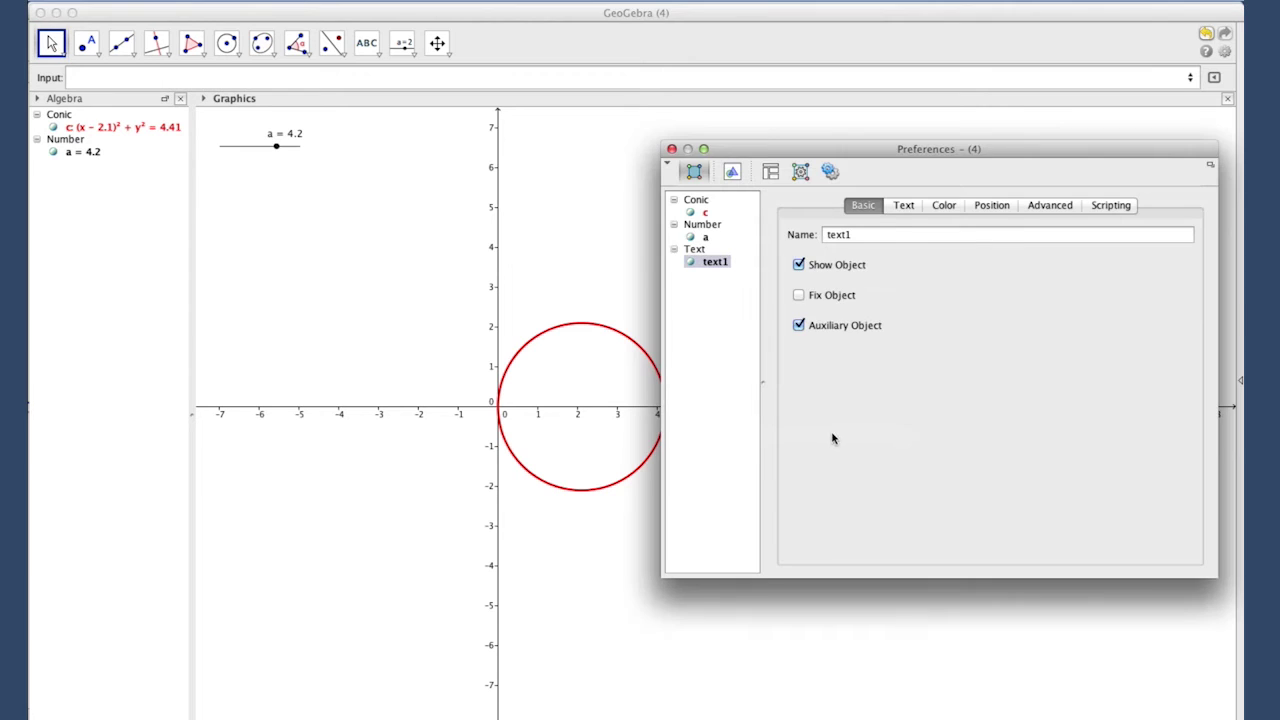
{"action": "left_click", "coordinate": [943, 205]}
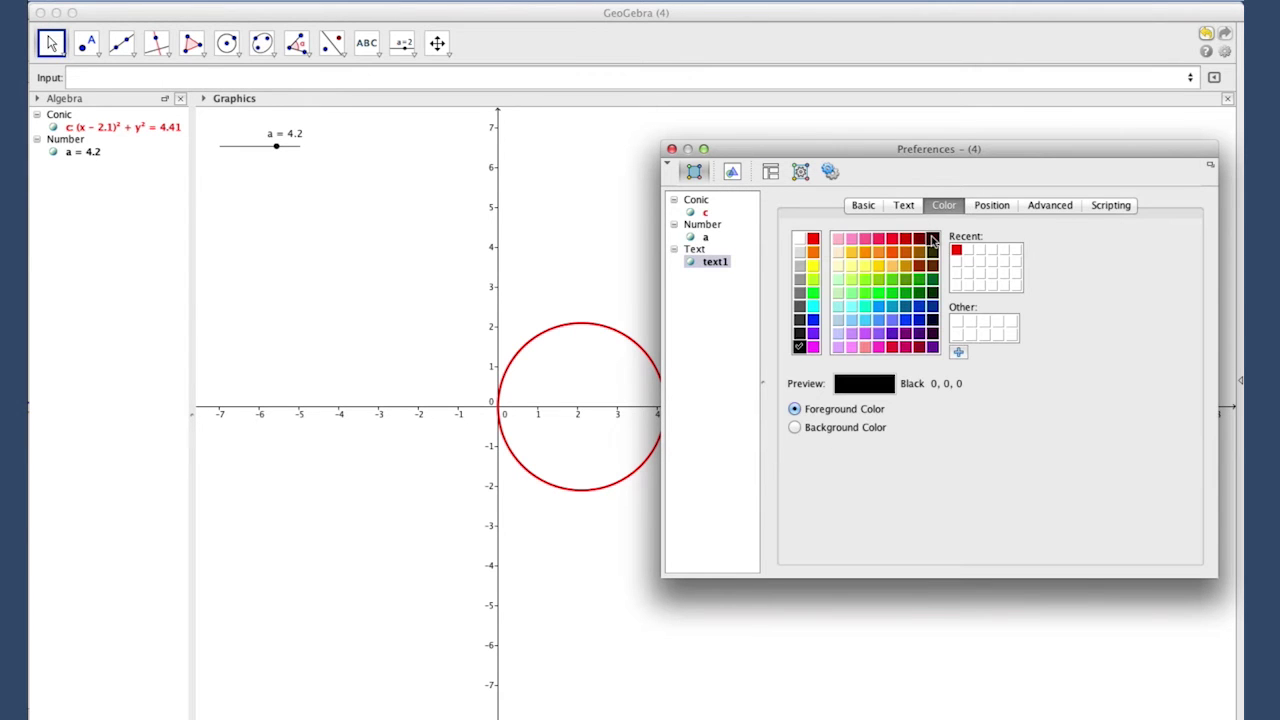
{"action": "left_click", "coordinate": [955, 250]}
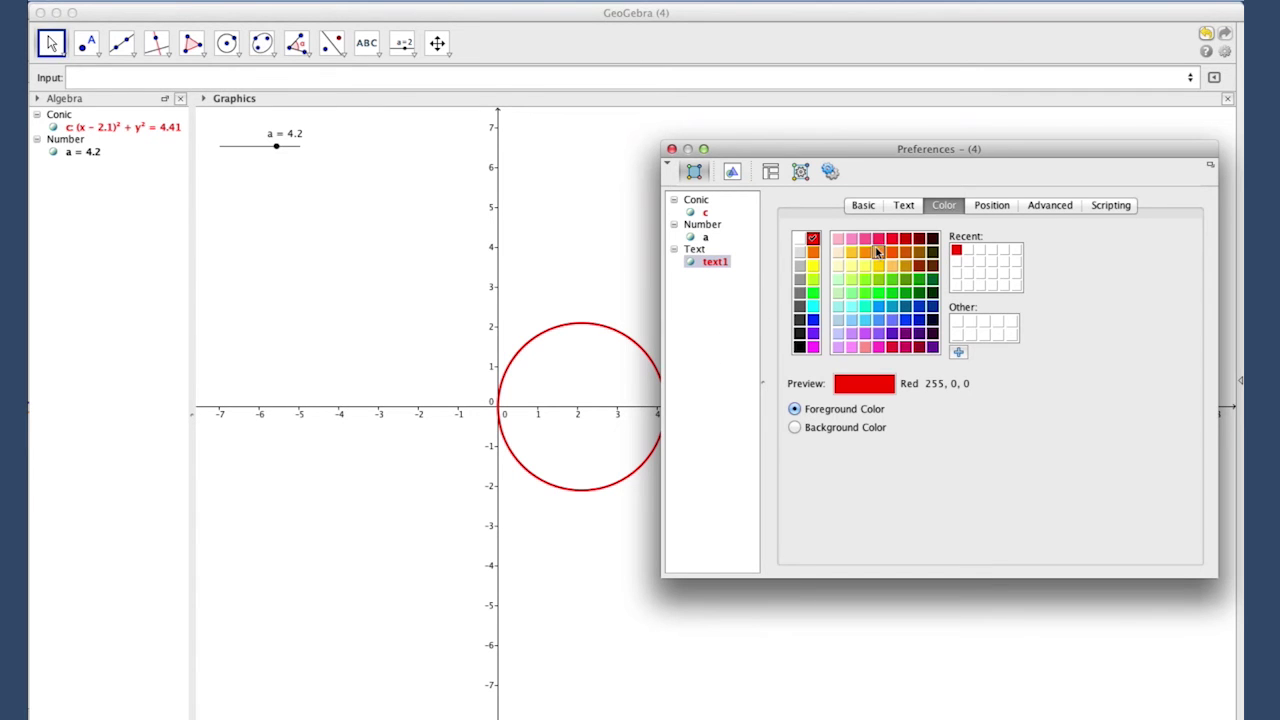
- Set the label's text size to Large and drag it below the red circle
{"action": "left_click", "coordinate": [903, 206]}
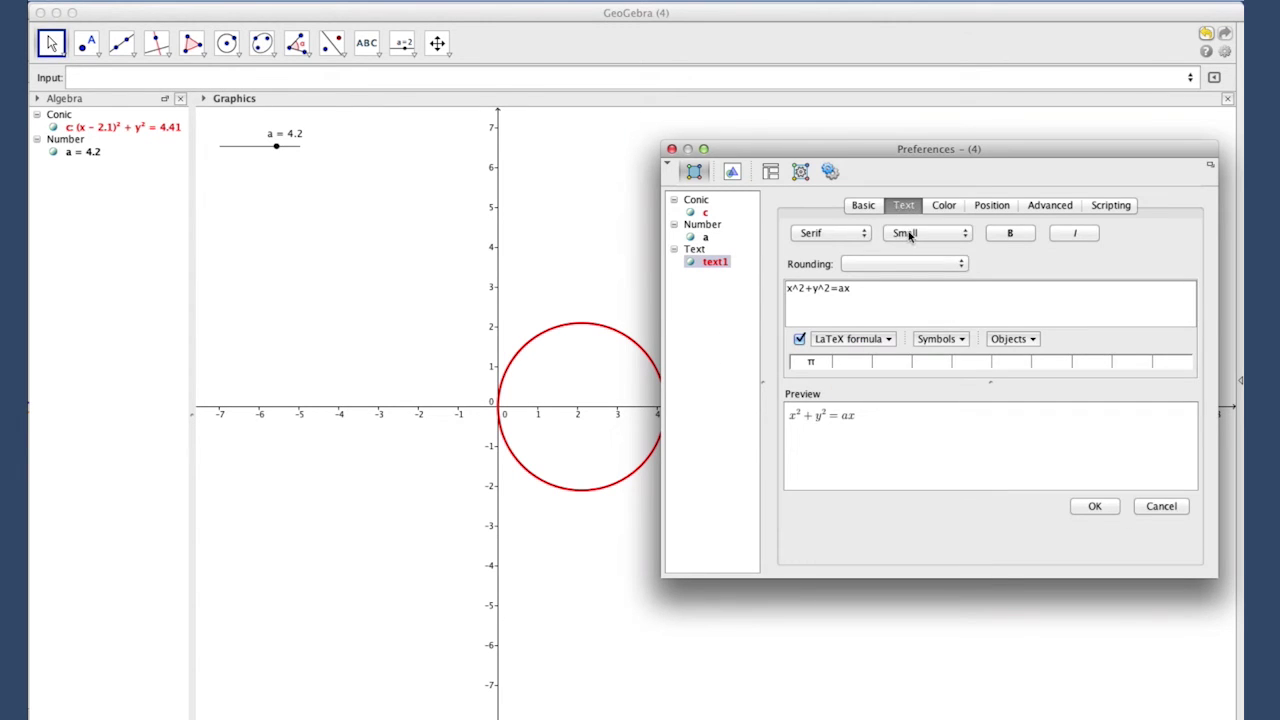
{"action": "left_click", "coordinate": [908, 235]}
{"action": "left_click", "coordinate": [912, 247]}
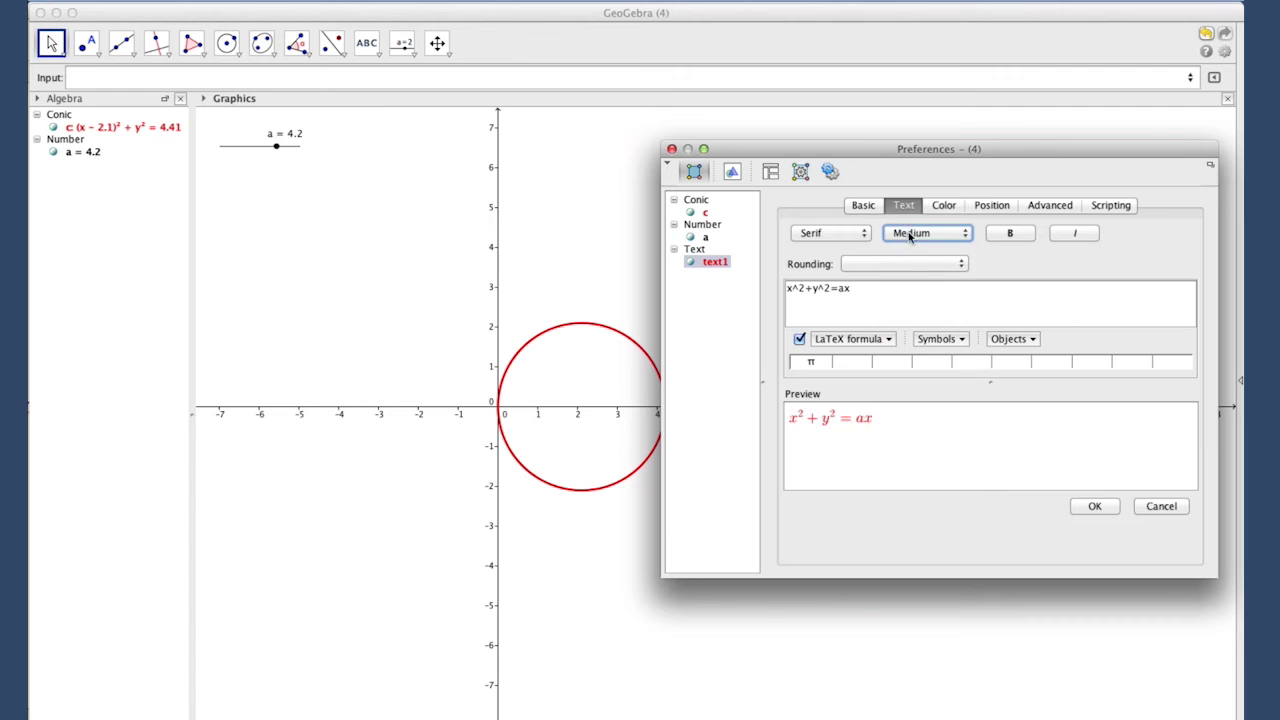
{"action": "left_click", "coordinate": [915, 236]}
{"action": "left_click", "coordinate": [906, 260]}
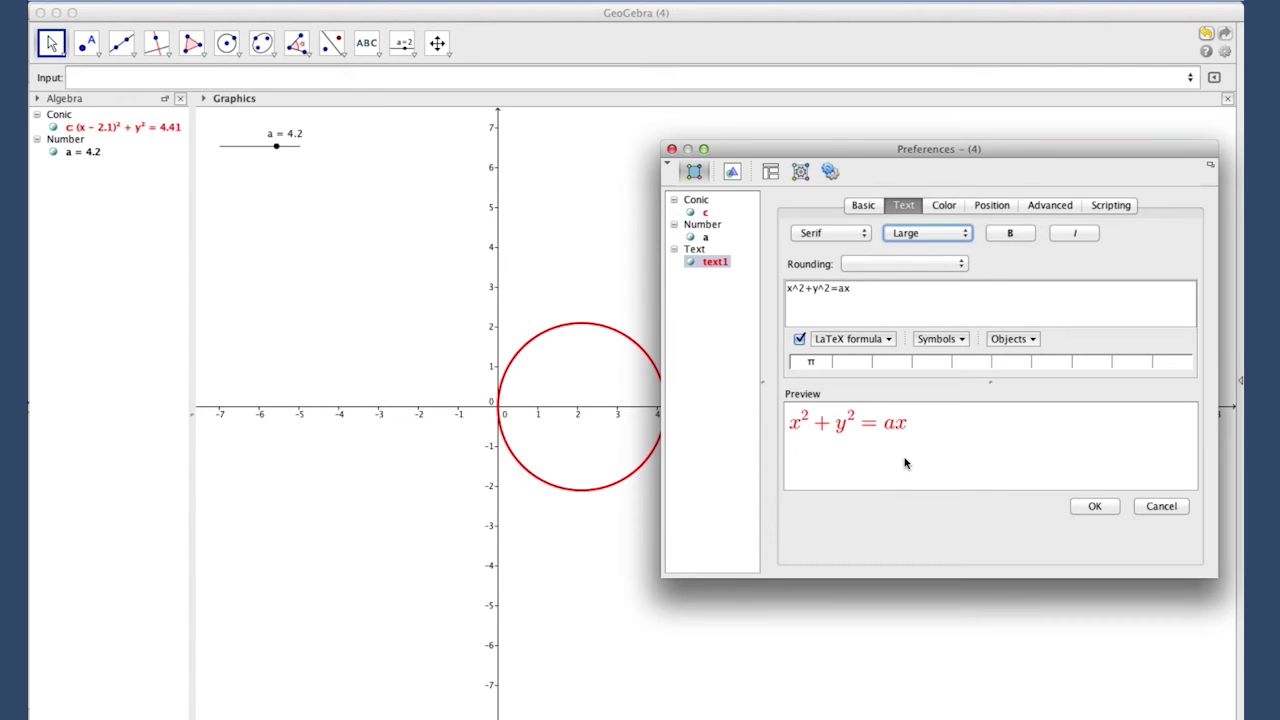
{"action": "left_click", "coordinate": [1088, 503]}
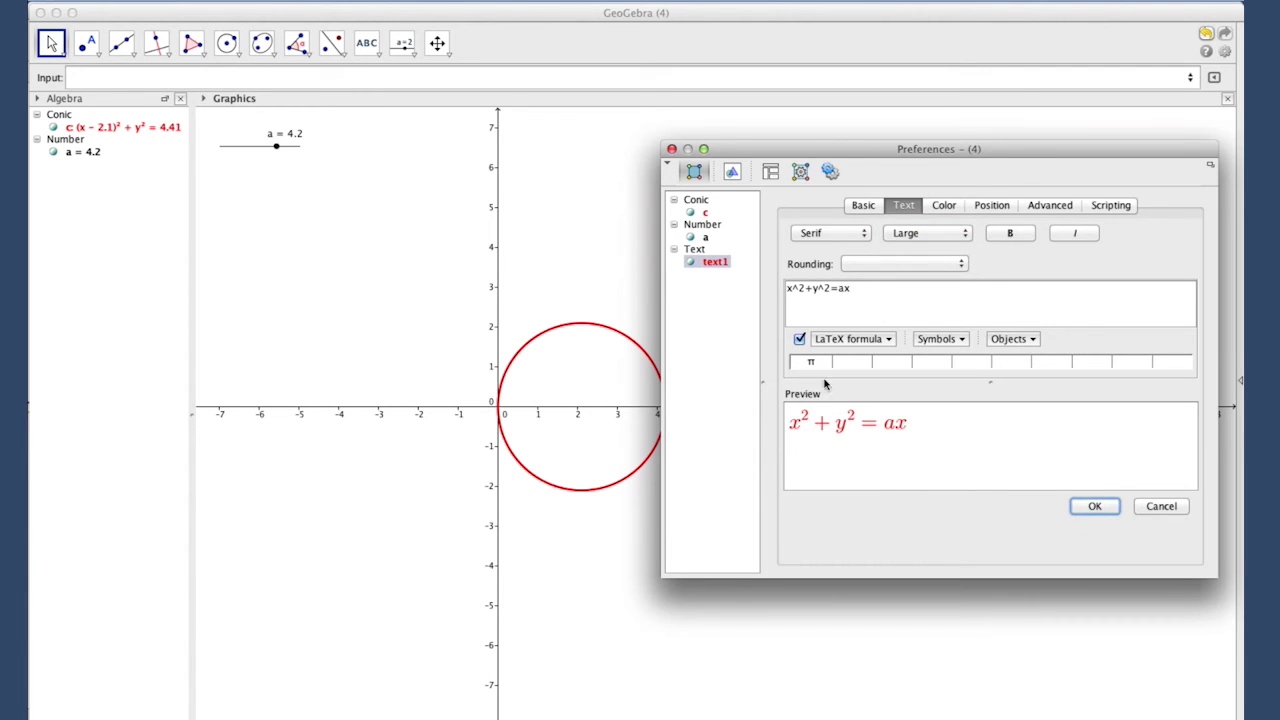
{"action": "left_click", "coordinate": [671, 149]}
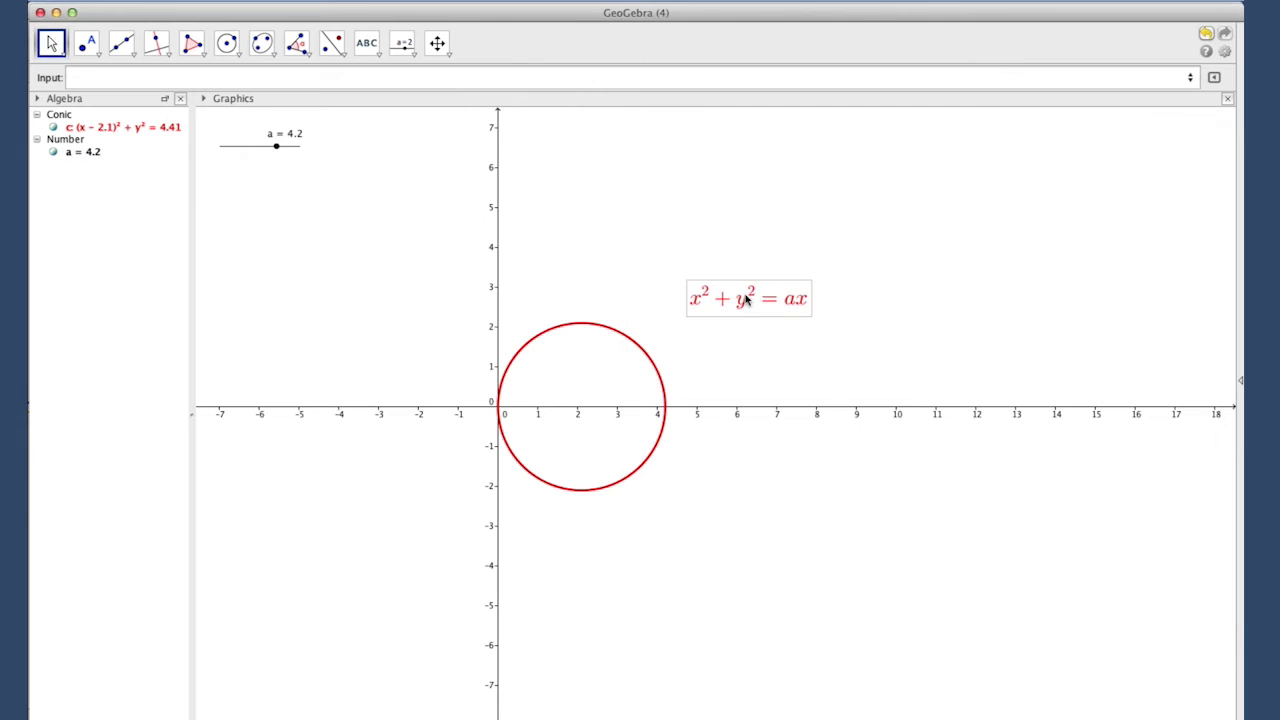
{"action": "left_click_drag", "start_coordinate": [737, 294], "coordinate": [732, 510]}
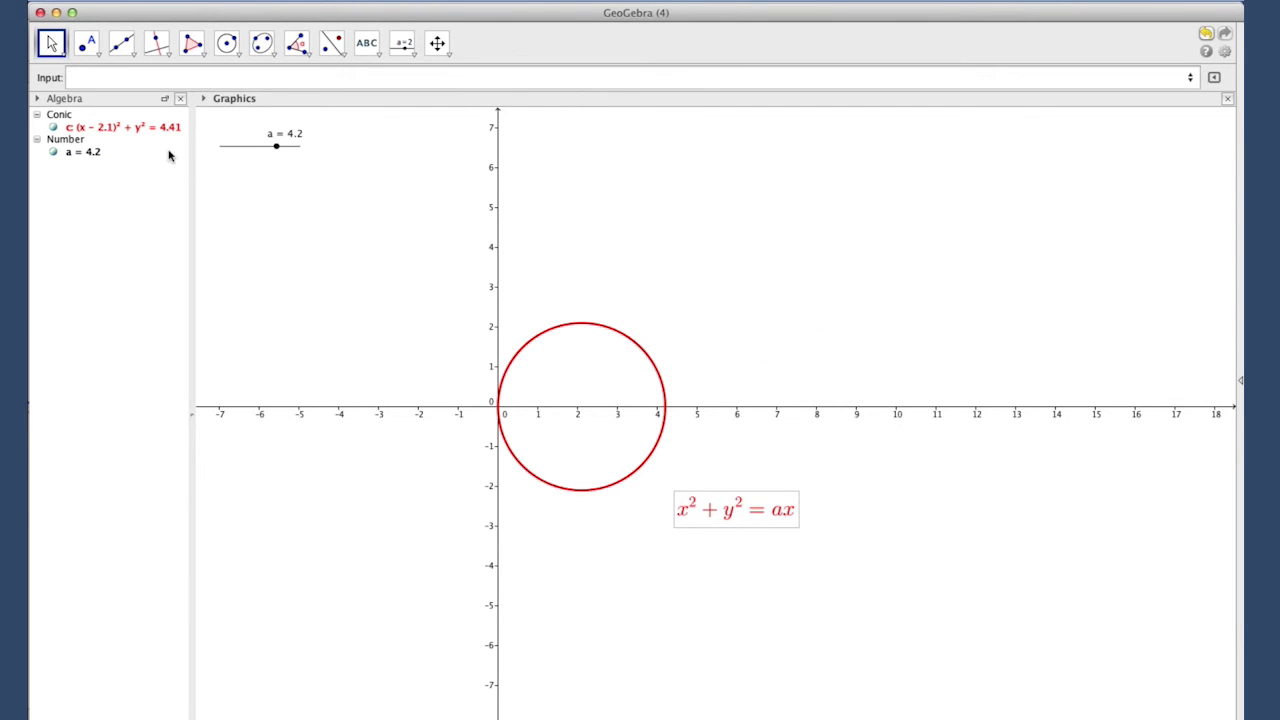
- Create b = 1 and show it as a slider beneath slider a
{"action": "left_click", "coordinate": [148, 79]}
{"action": "type", "text": "b "}
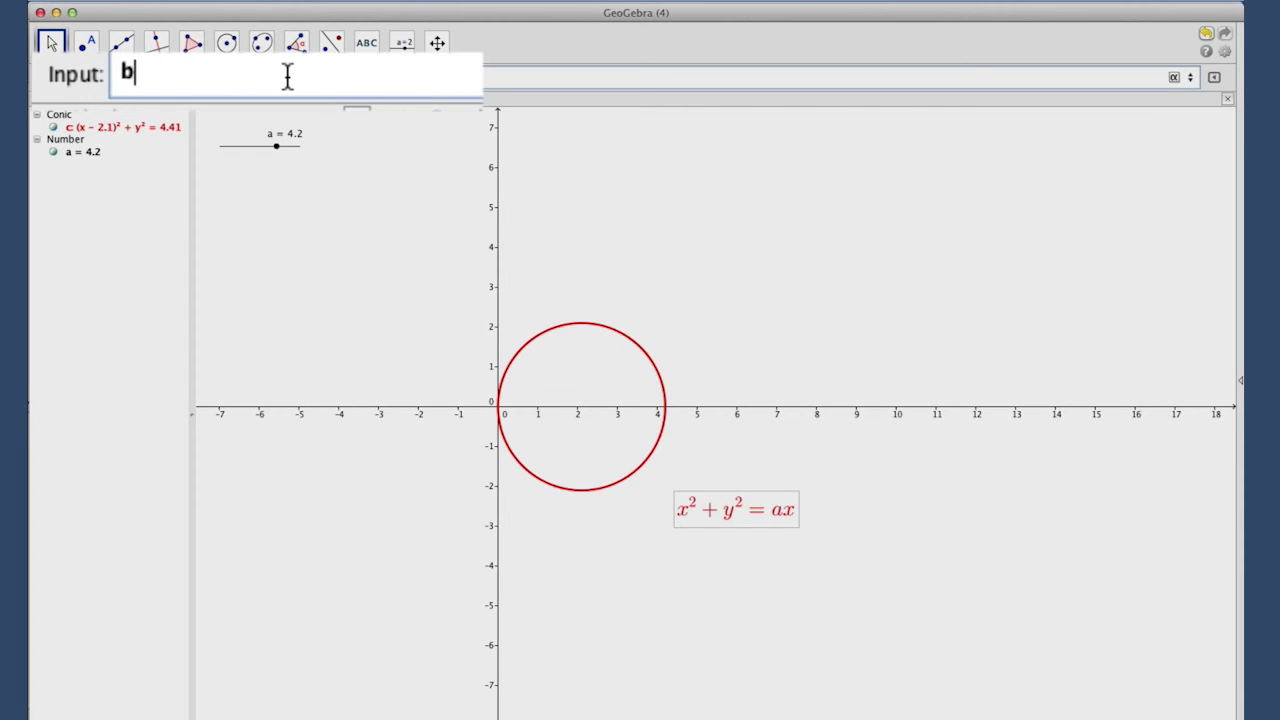
{"action": "type", "text": "= 1"}
{"action": "key", "text": "Return"}
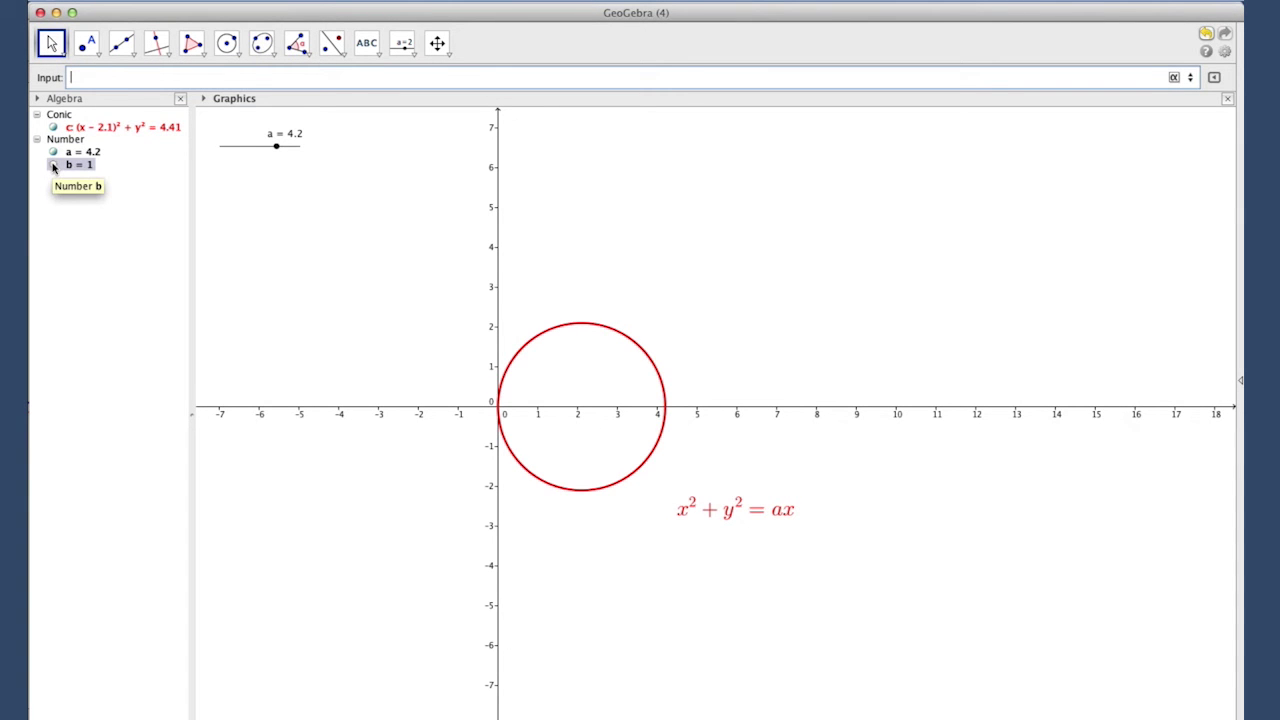
{"action": "right_click", "coordinate": [68, 166]}
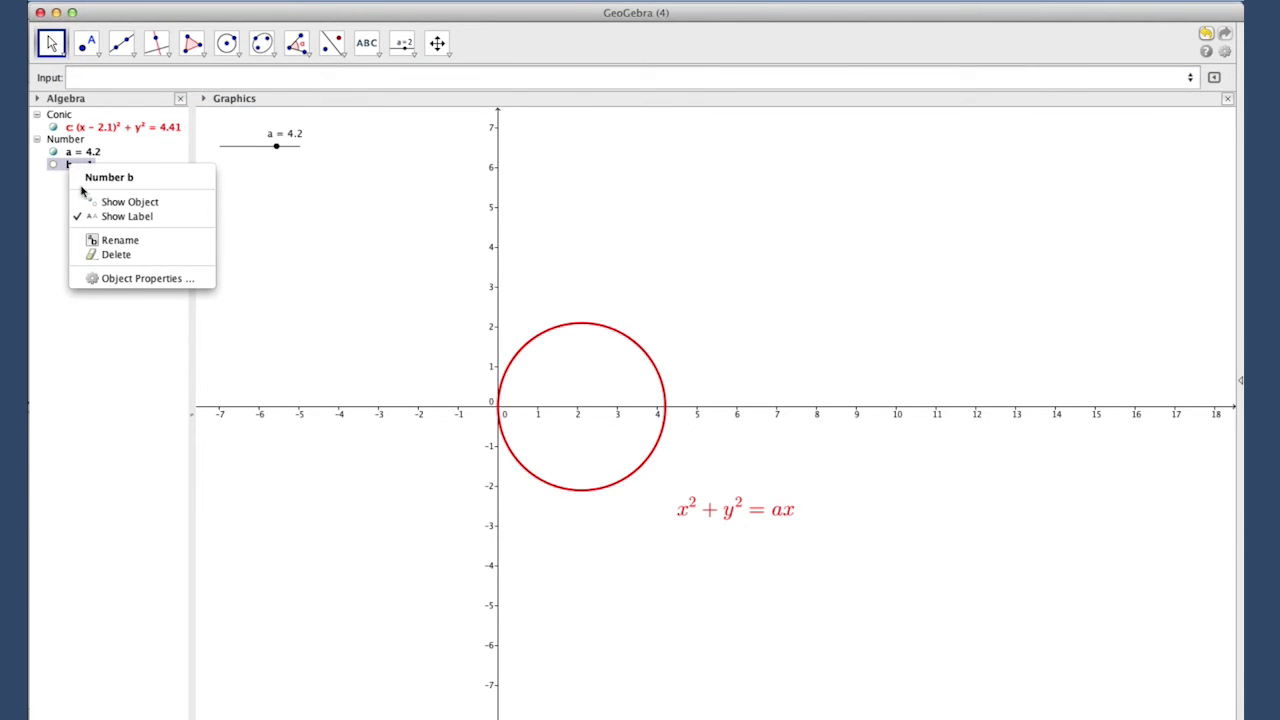
{"action": "left_click", "coordinate": [120, 202]}
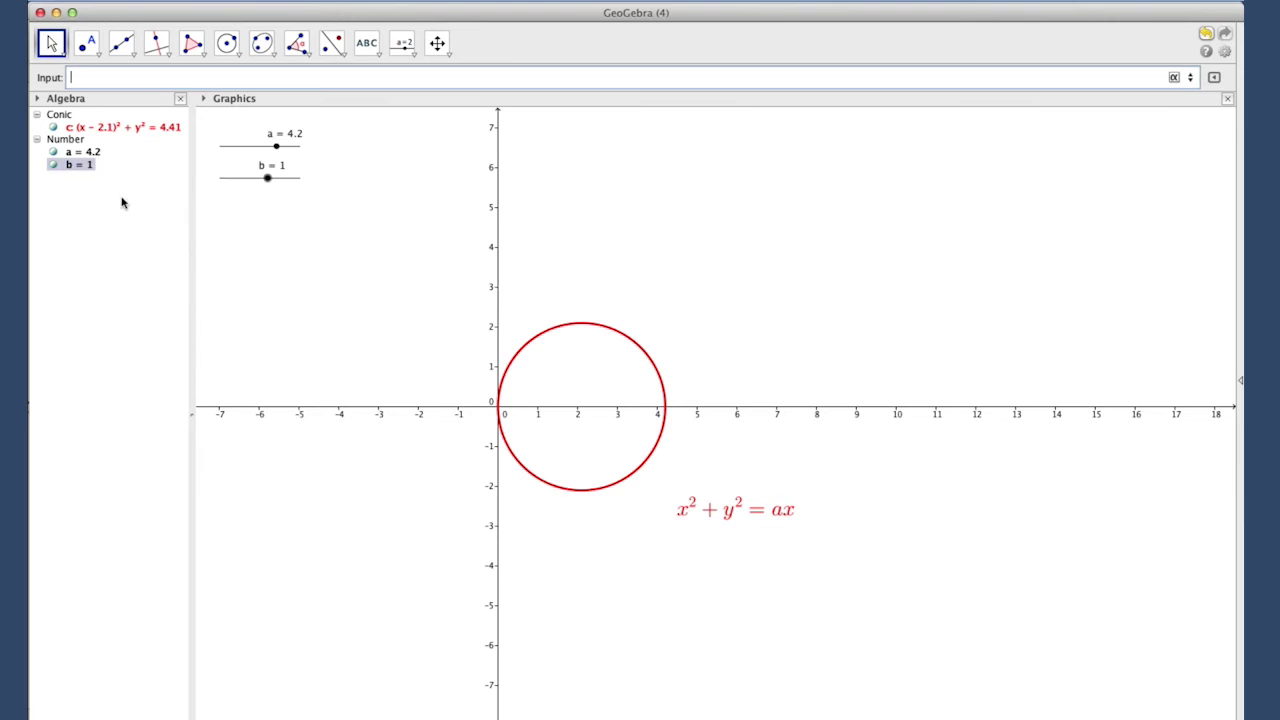
- Set slider b's range to run from -10 to 10 in its properties
{"action": "right_click", "coordinate": [266, 180]}
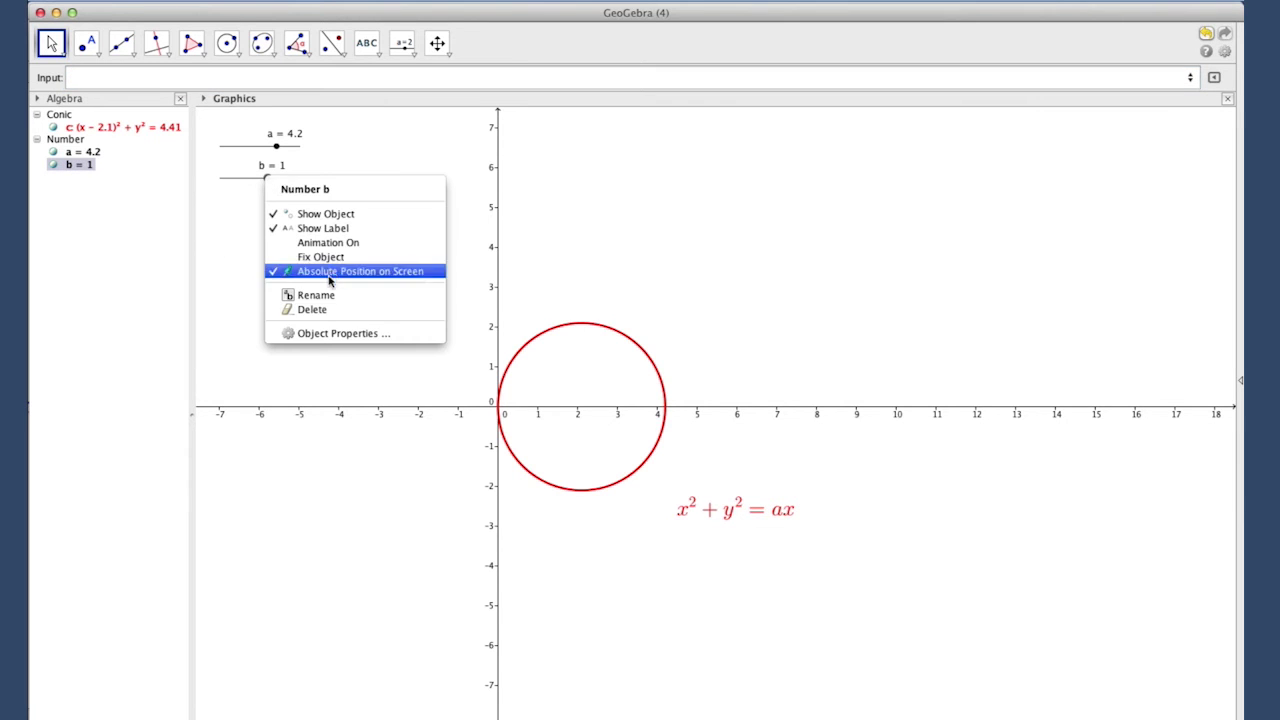
{"action": "left_click", "coordinate": [337, 332]}
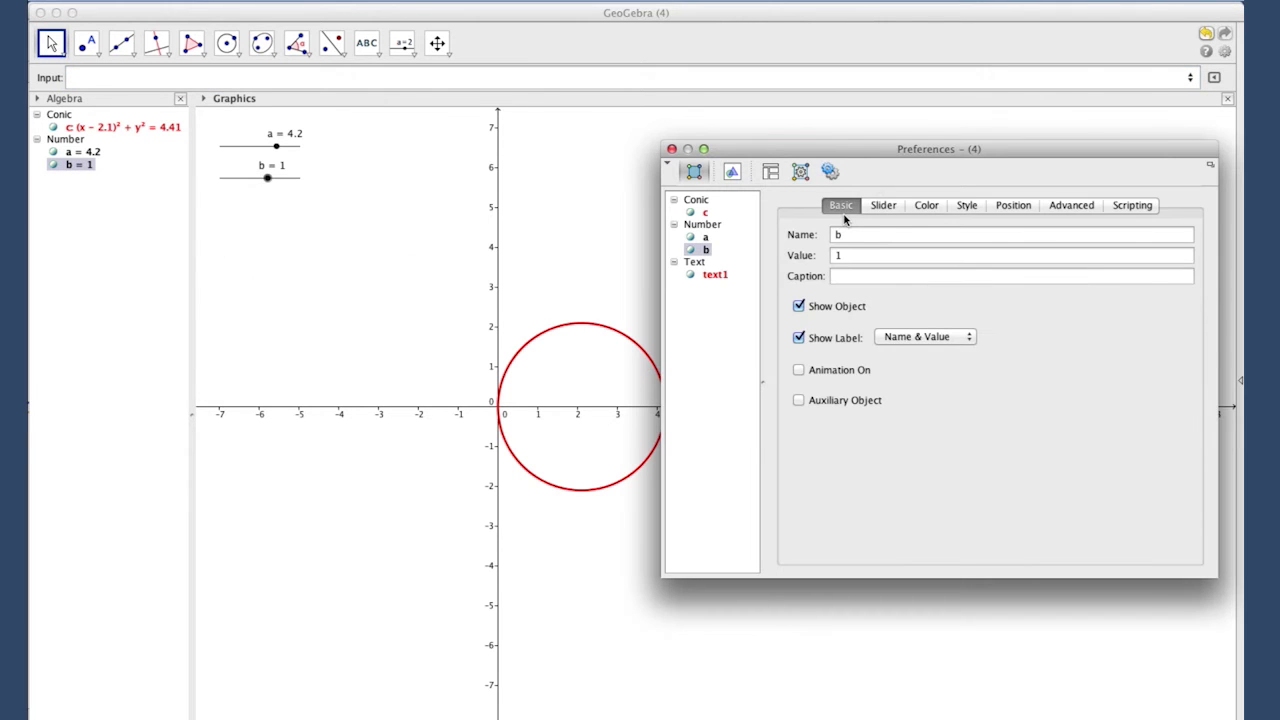
{"action": "left_click", "coordinate": [883, 207]}
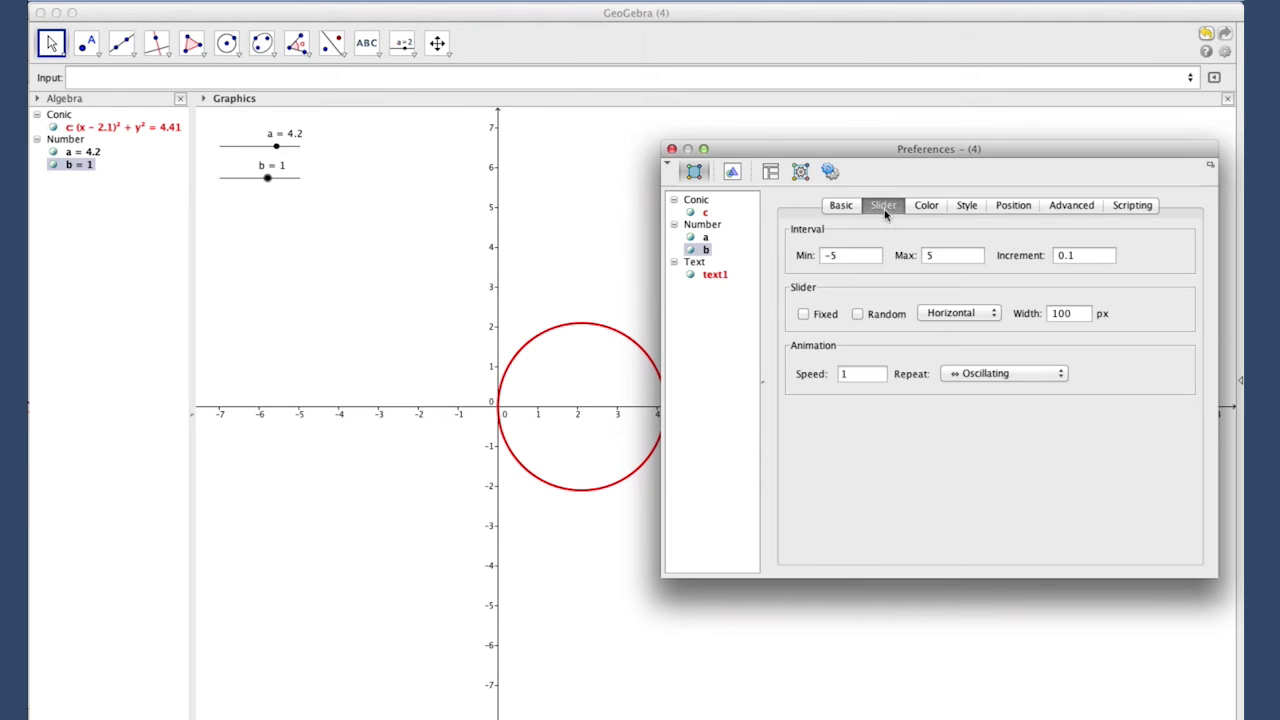
{"action": "left_click_drag", "start_coordinate": [843, 257], "coordinate": [831, 258]}
{"action": "type", "text": "10"}
{"action": "left_click_drag", "start_coordinate": [960, 256], "coordinate": [928, 256]}
{"action": "left_click", "coordinate": [671, 149]}
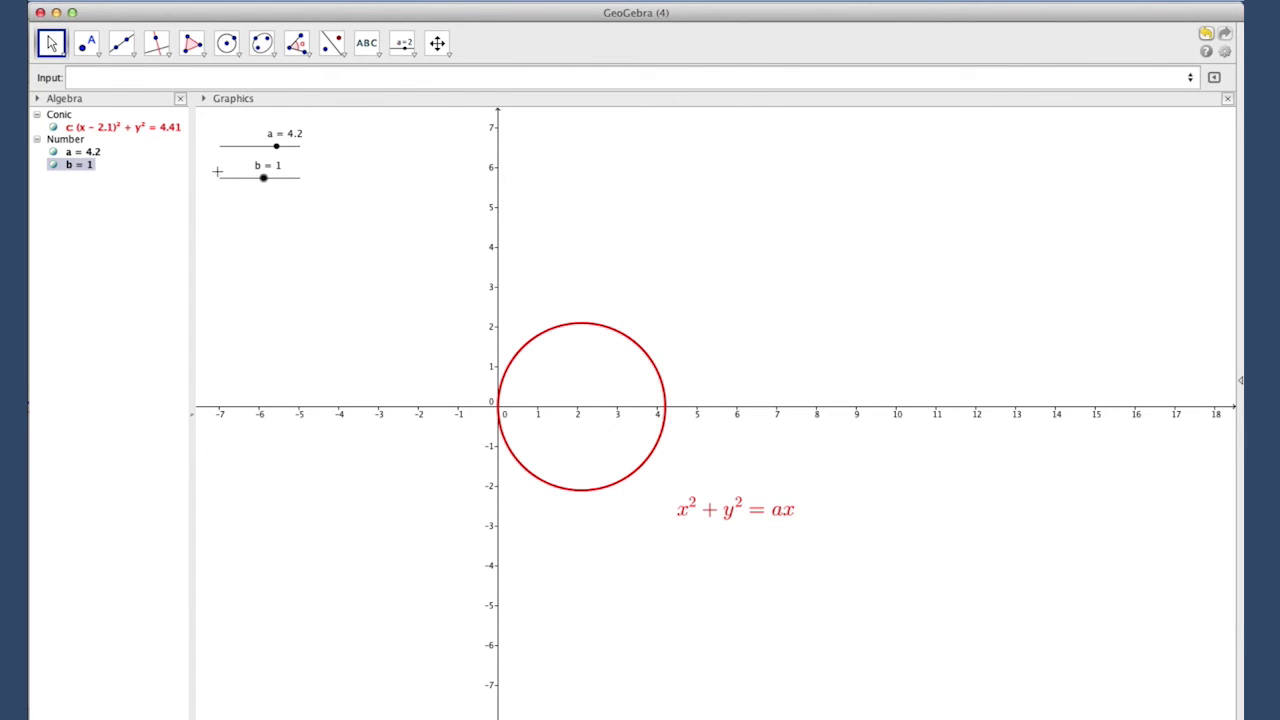
- Enter the circle x^2+y^2=b*y and set slider b to 2.4
{"action": "left_click", "coordinate": [180, 77]}
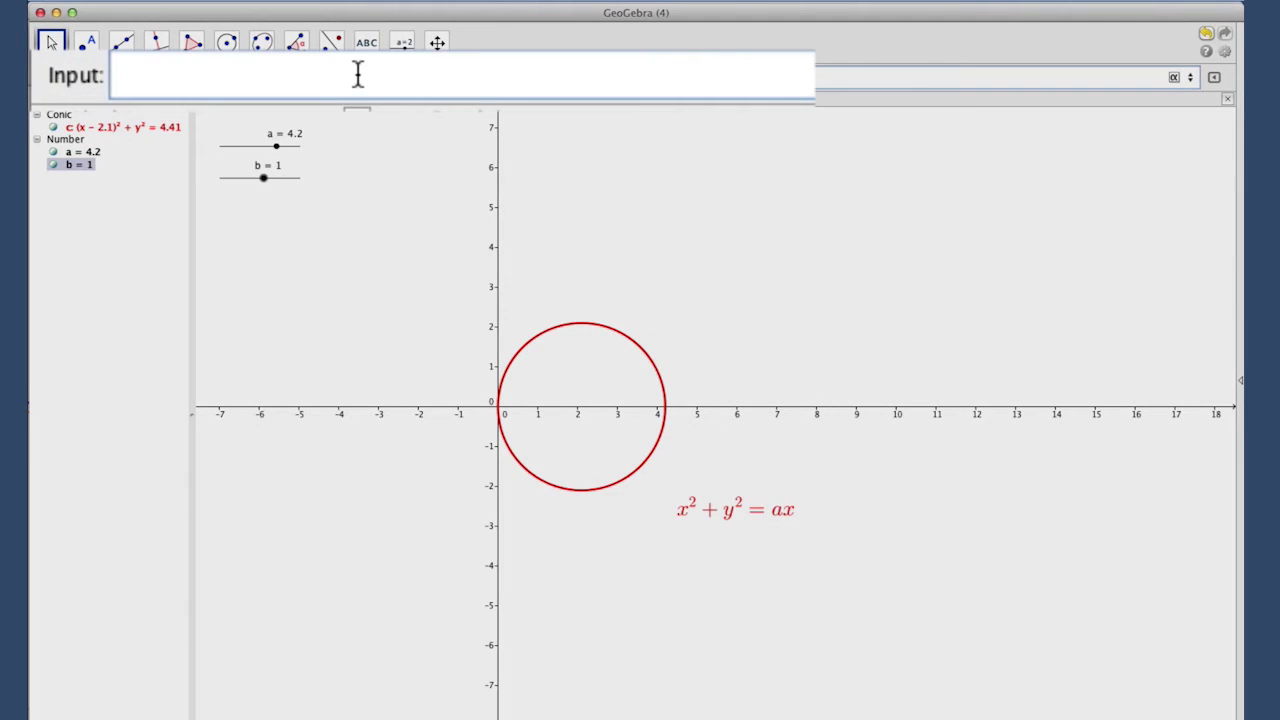
{"action": "type", "text": "x^2+y^2=a*x"}
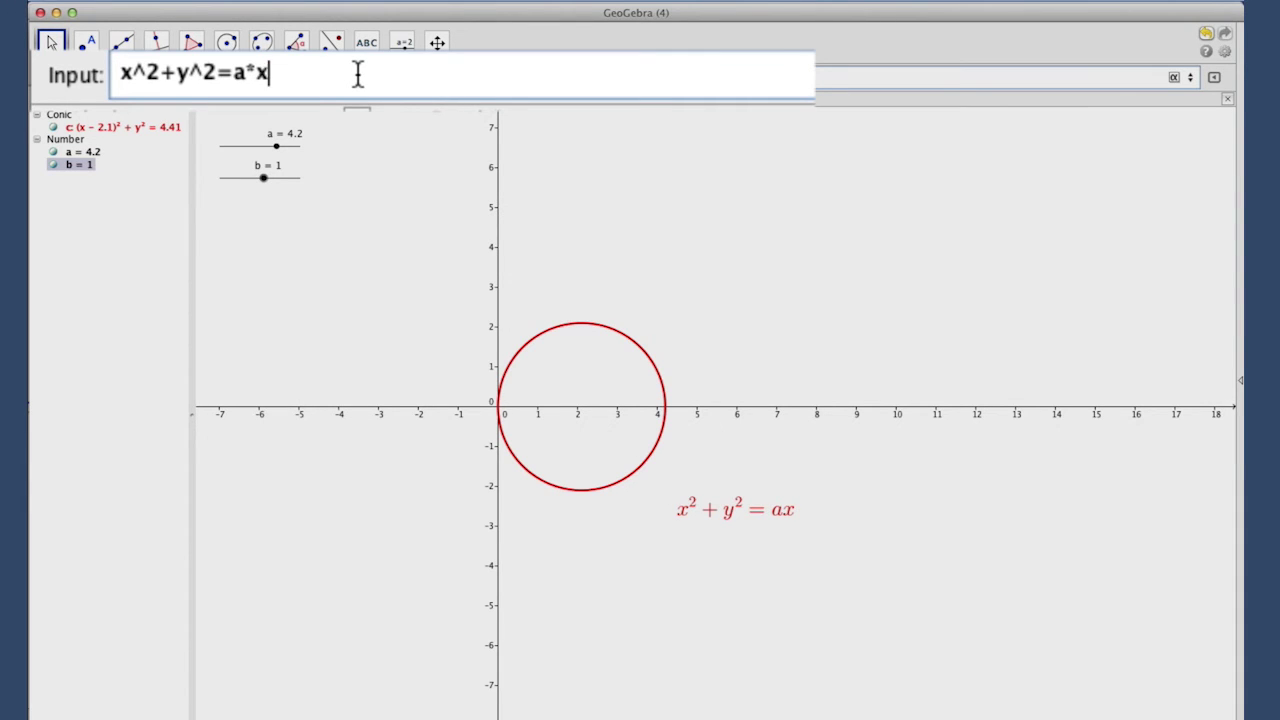
{"action": "key", "text": "BackSpace"}
{"action": "key", "text": "BackSpace"}
{"action": "key", "text": "BackSpace"}
{"action": "type", "text": "b*y"}
{"action": "key", "text": "Return"}
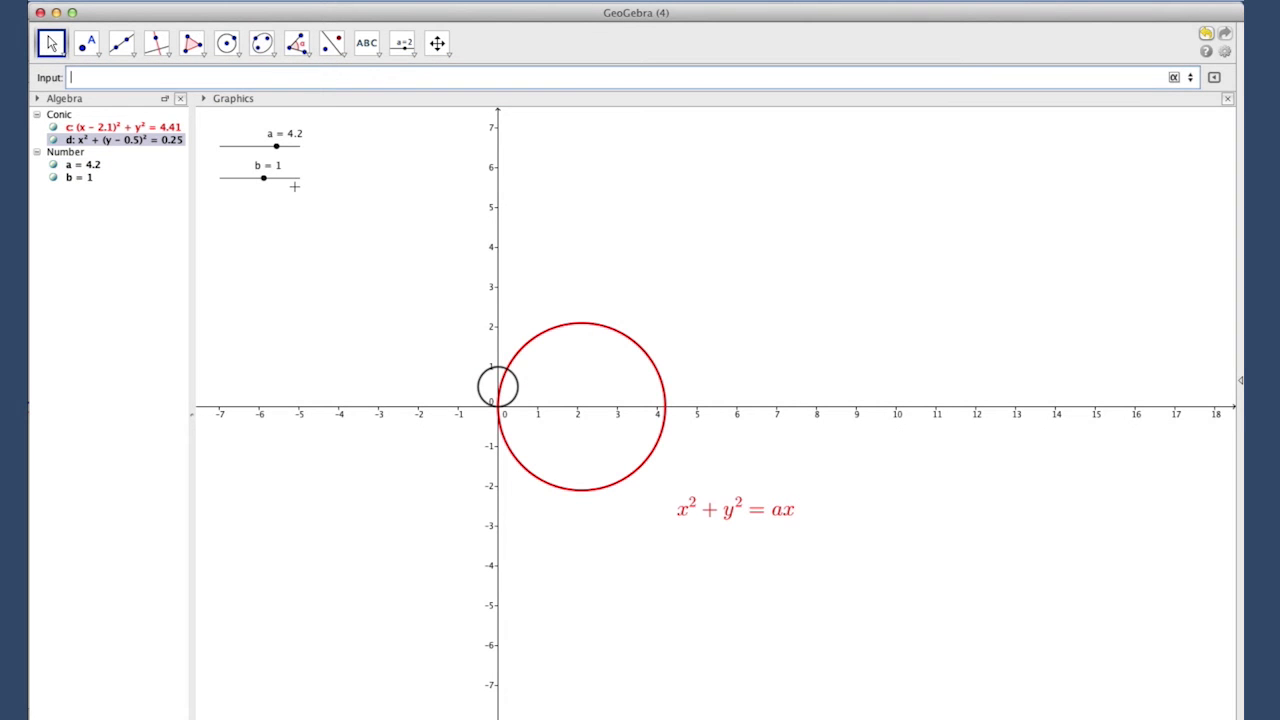
{"action": "left_click_drag", "start_coordinate": [264, 178], "coordinate": [270, 180]}
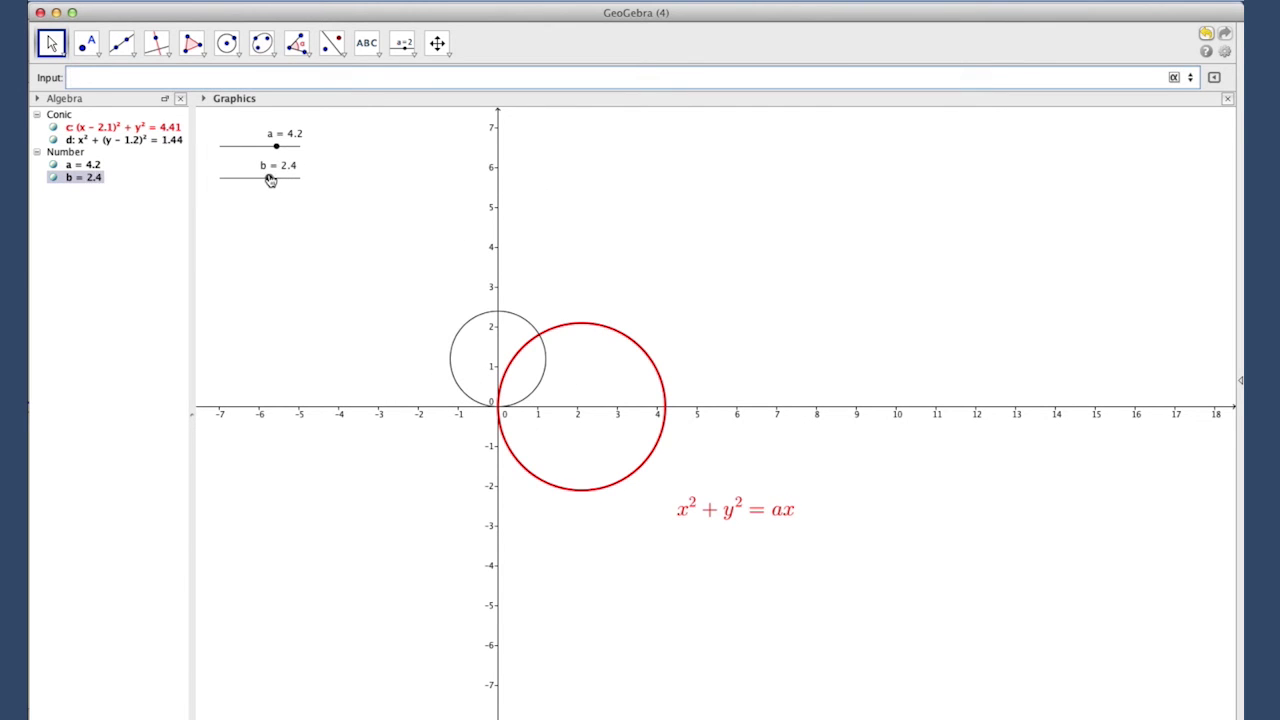
{"action": "right_click", "coordinate": [468, 326]}
- Colour circle d blue and set its line thickness to 5
{"action": "left_click", "coordinate": [540, 473]}
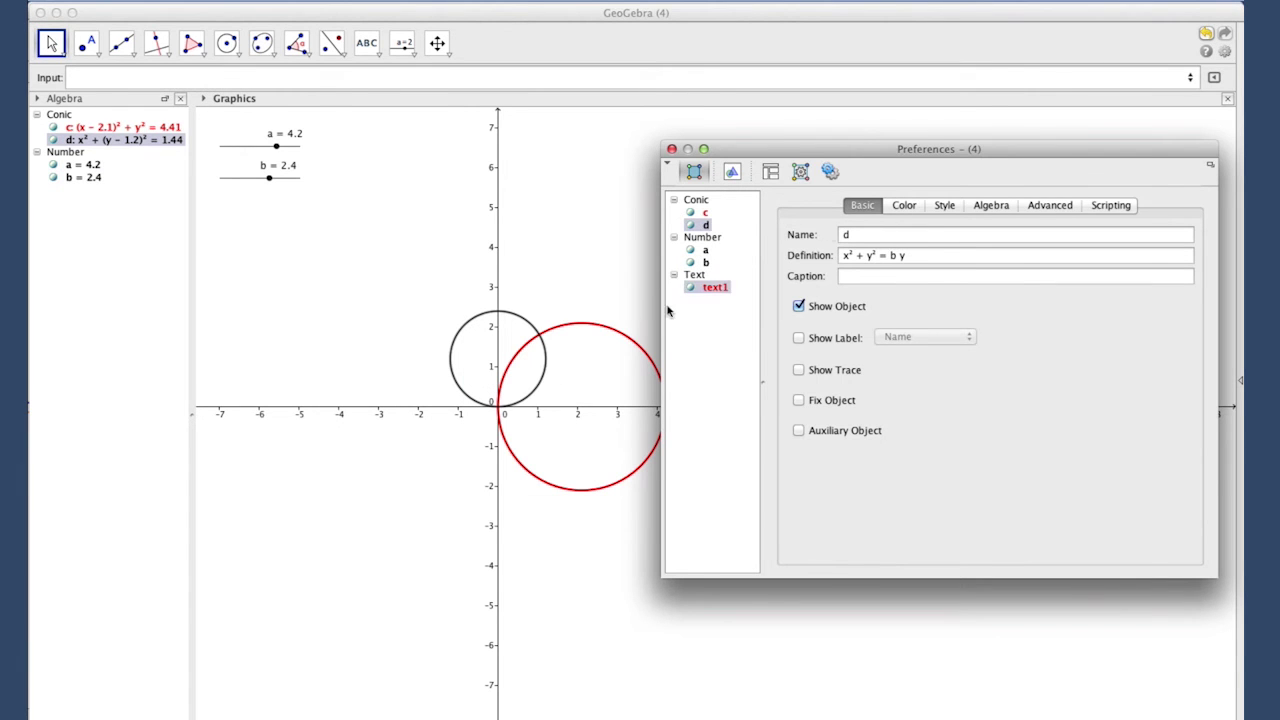
{"action": "left_click", "coordinate": [897, 209]}
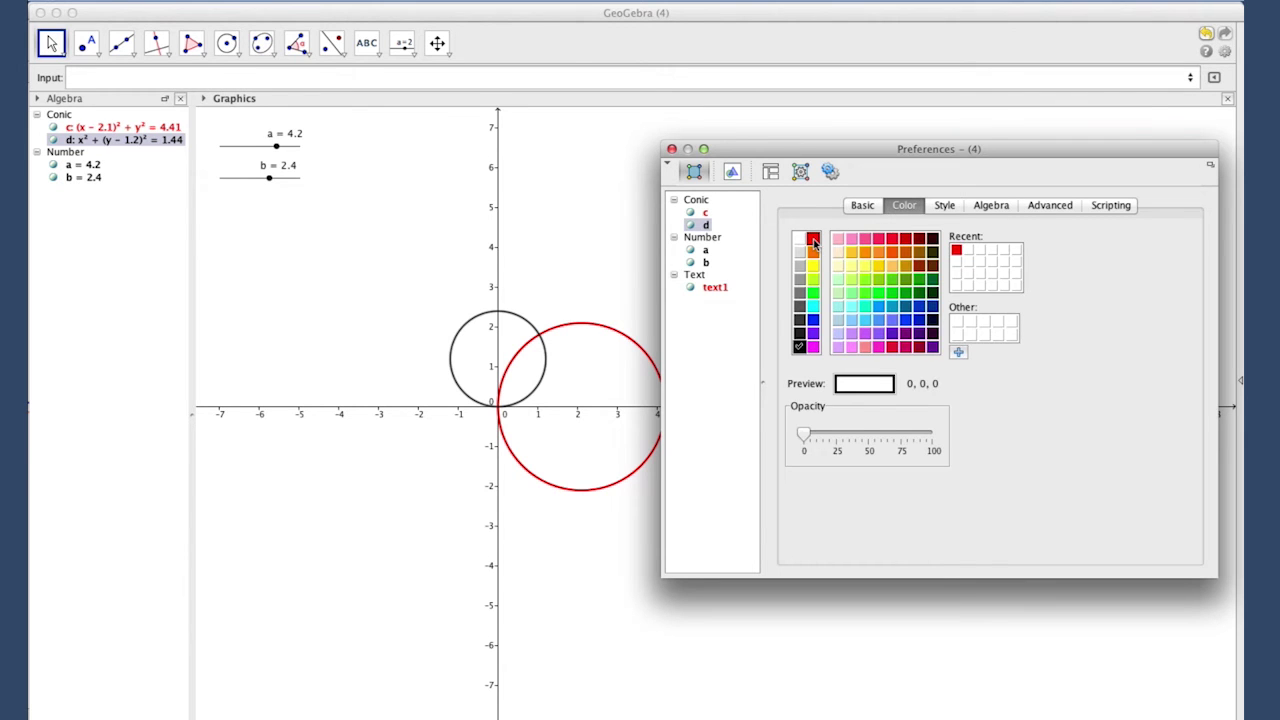
{"action": "left_click", "coordinate": [813, 320]}
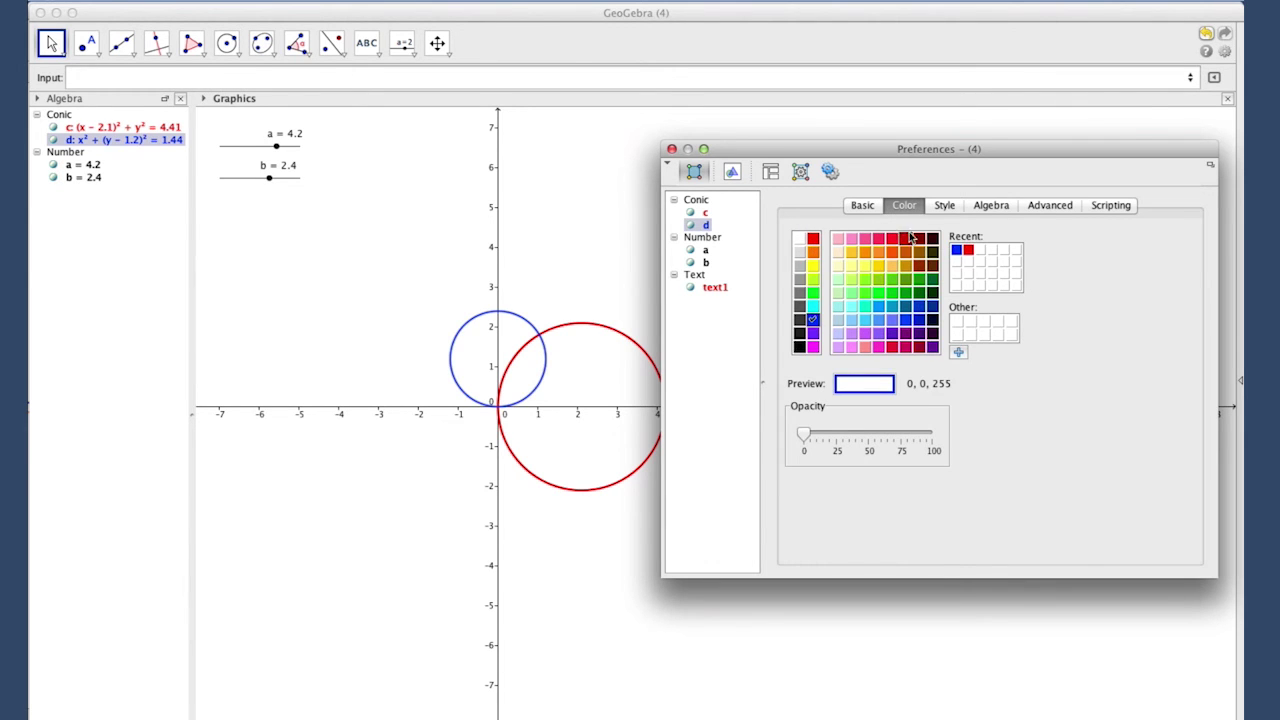
{"action": "left_click", "coordinate": [944, 205]}
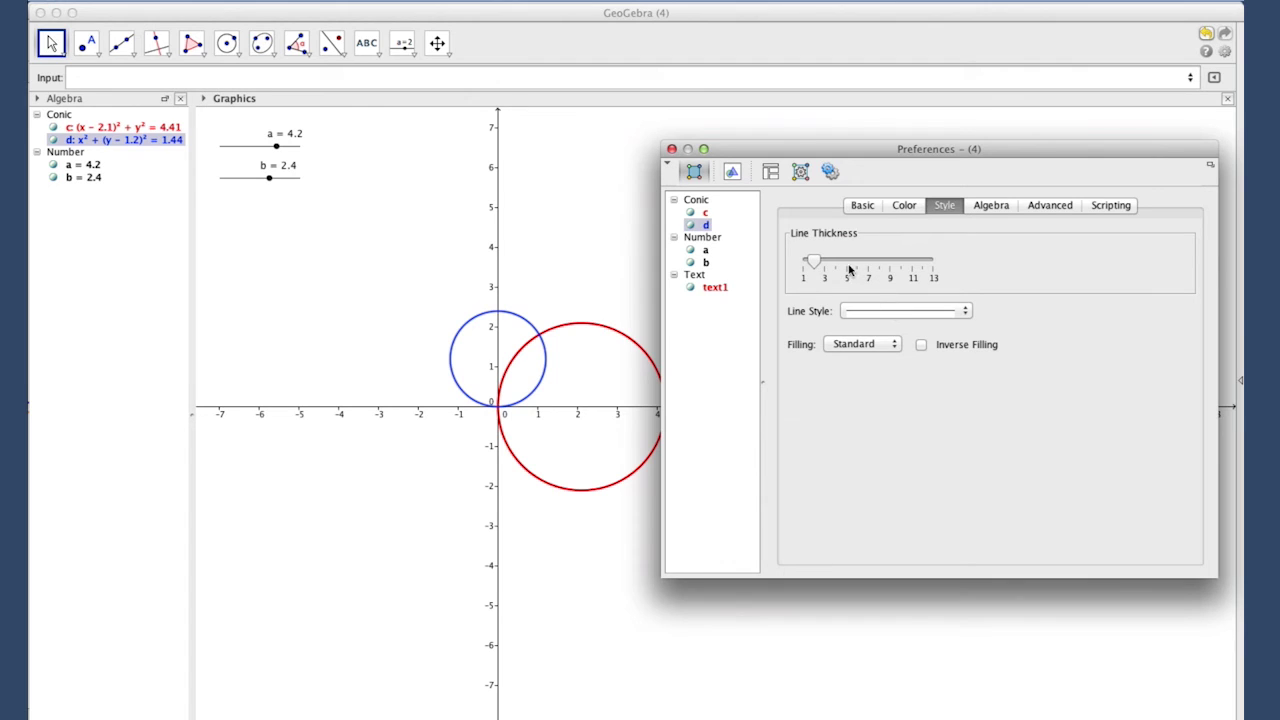
{"action": "left_click", "coordinate": [845, 270]}
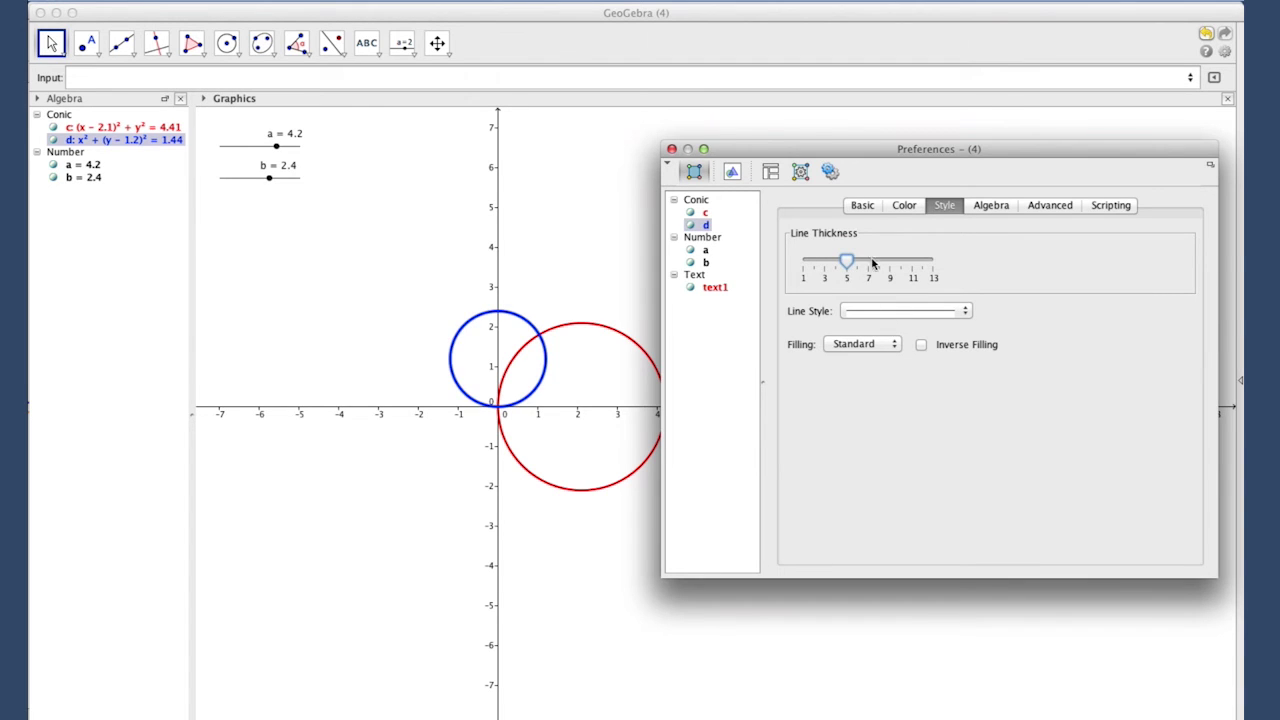
{"action": "left_click", "coordinate": [672, 149]}
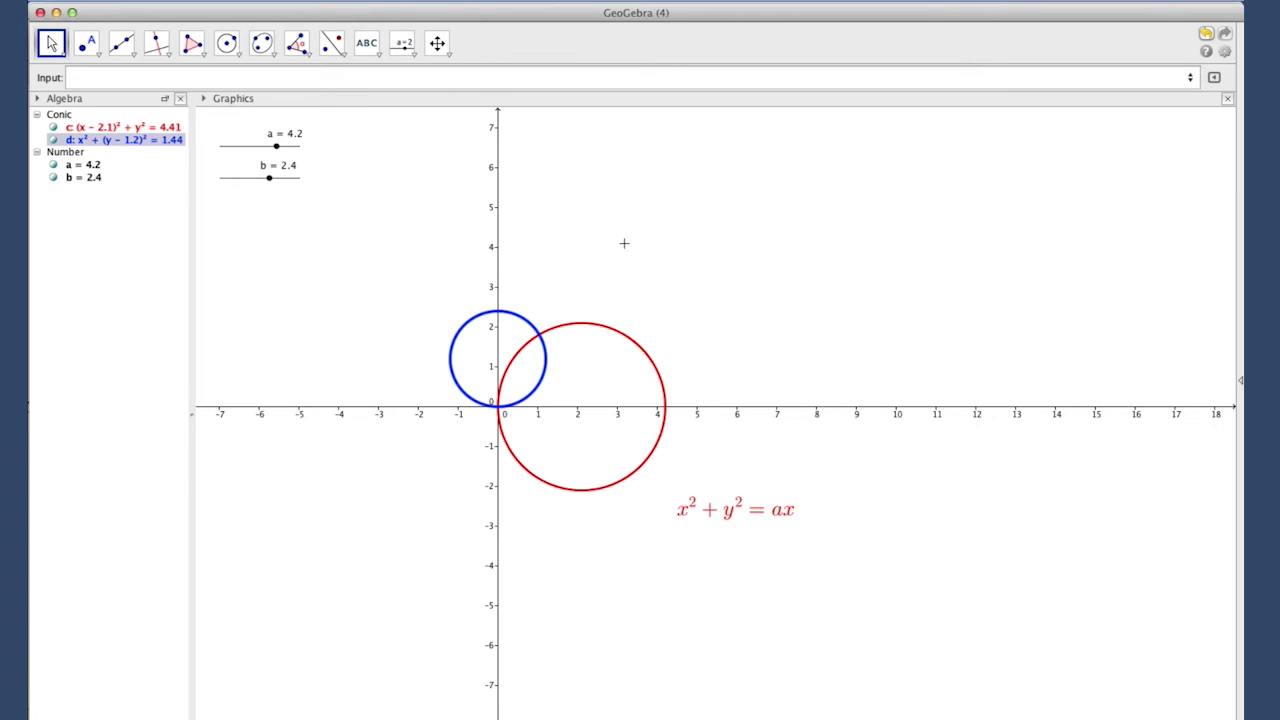
{"action": "left_click", "coordinate": [366, 43]}
- Add a LaTeX text label reading x^2+y^2=by to the graph
{"action": "left_click", "coordinate": [623, 258]}
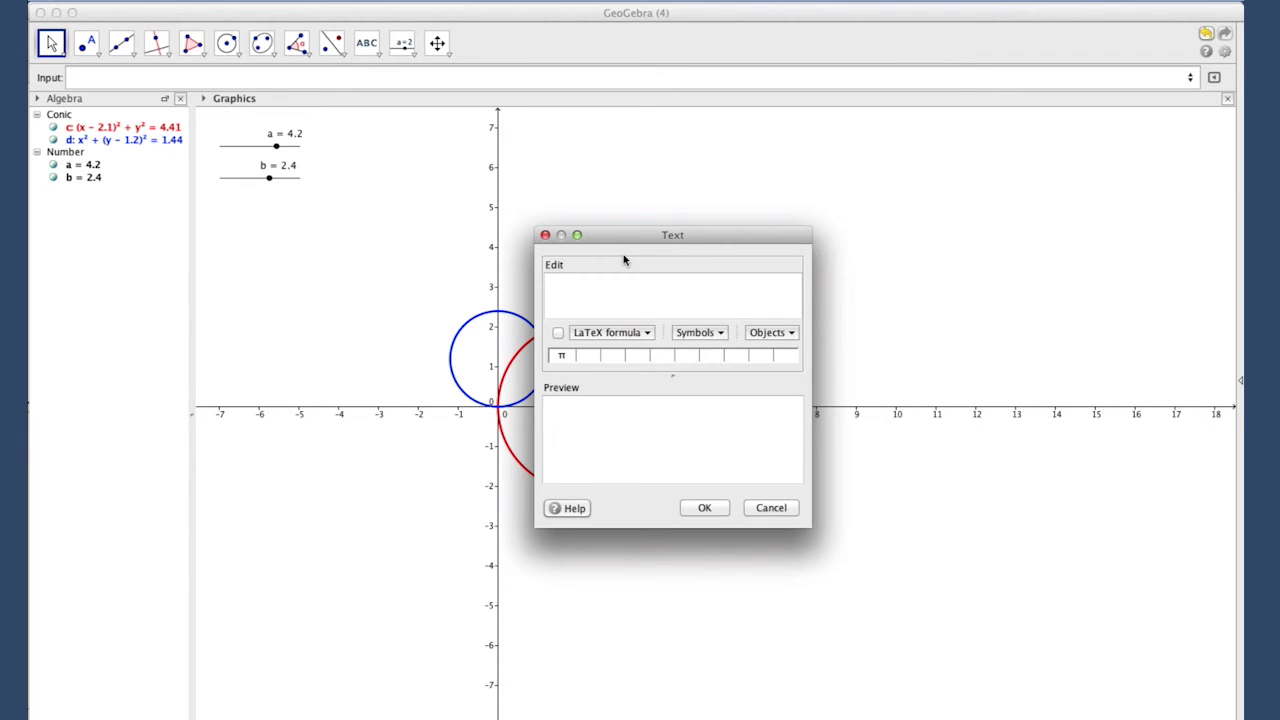
{"action": "type", "text": "x^2+y^2=a*x"}
{"action": "key", "text": "BackSpace"}
{"action": "key", "text": "BackSpace"}
{"action": "left_click", "coordinate": [558, 332]}
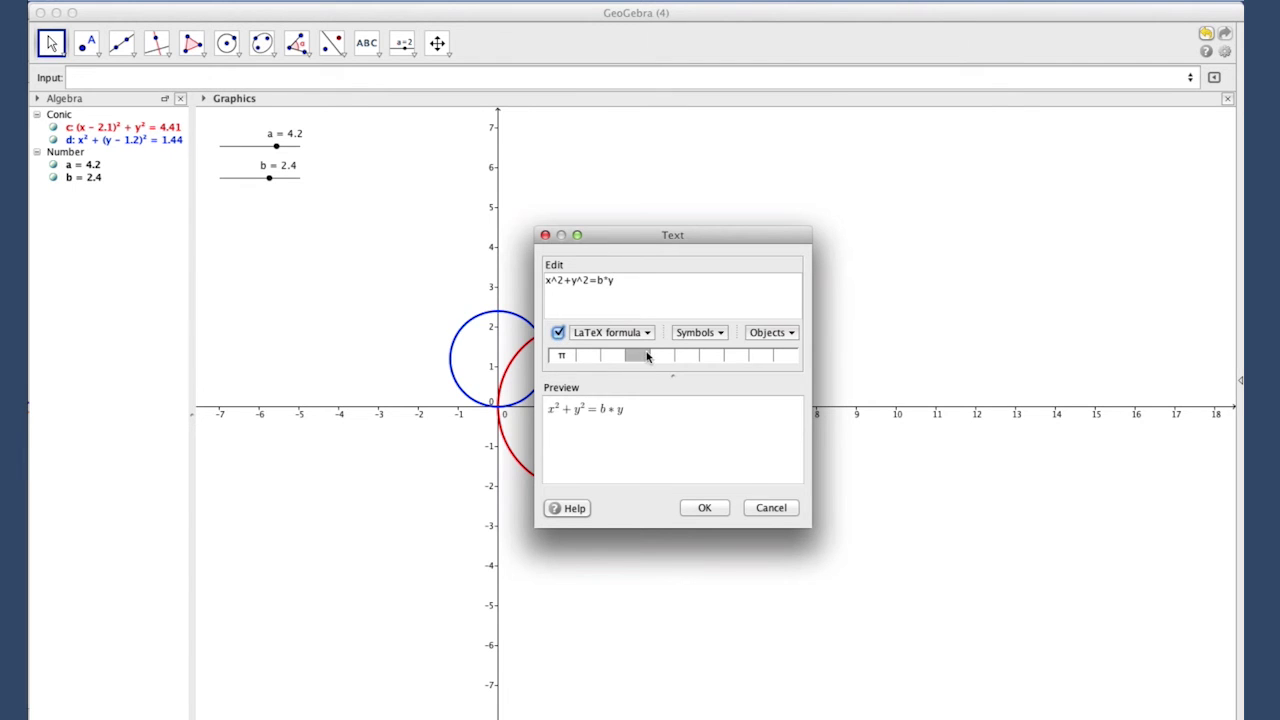
{"action": "left_click", "coordinate": [606, 284]}
{"action": "key", "text": "BackSpace"}
{"action": "left_click", "coordinate": [700, 508]}
- Make the equation text Large and blue, move it beside the blue circle, and lower b
{"action": "right_click", "coordinate": [658, 260]}
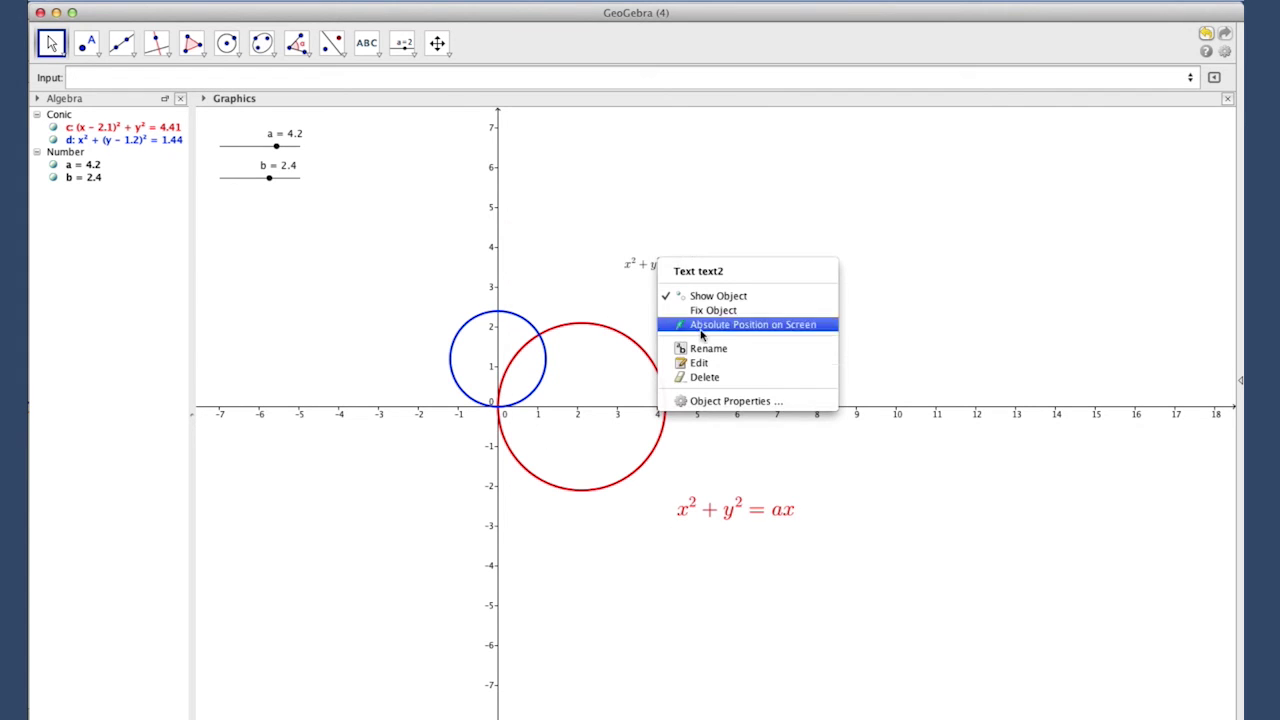
{"action": "left_click", "coordinate": [716, 400]}
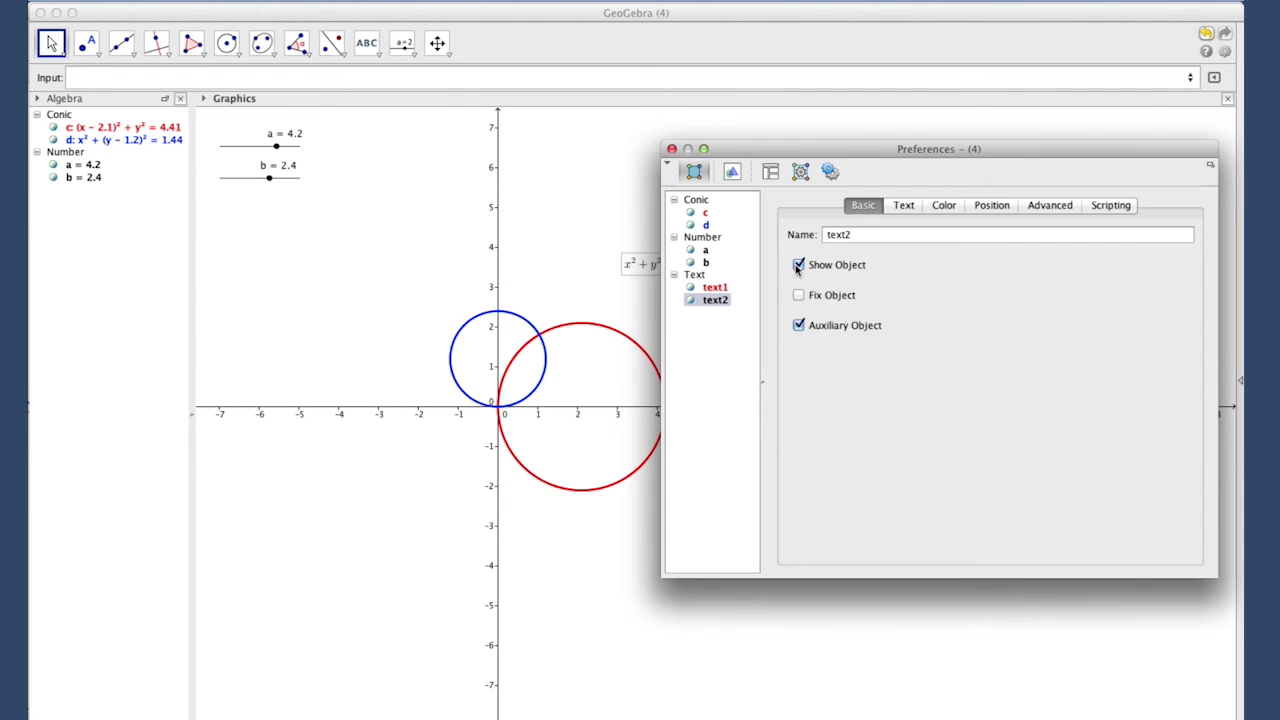
{"action": "left_click", "coordinate": [912, 205]}
{"action": "left_click", "coordinate": [915, 233]}
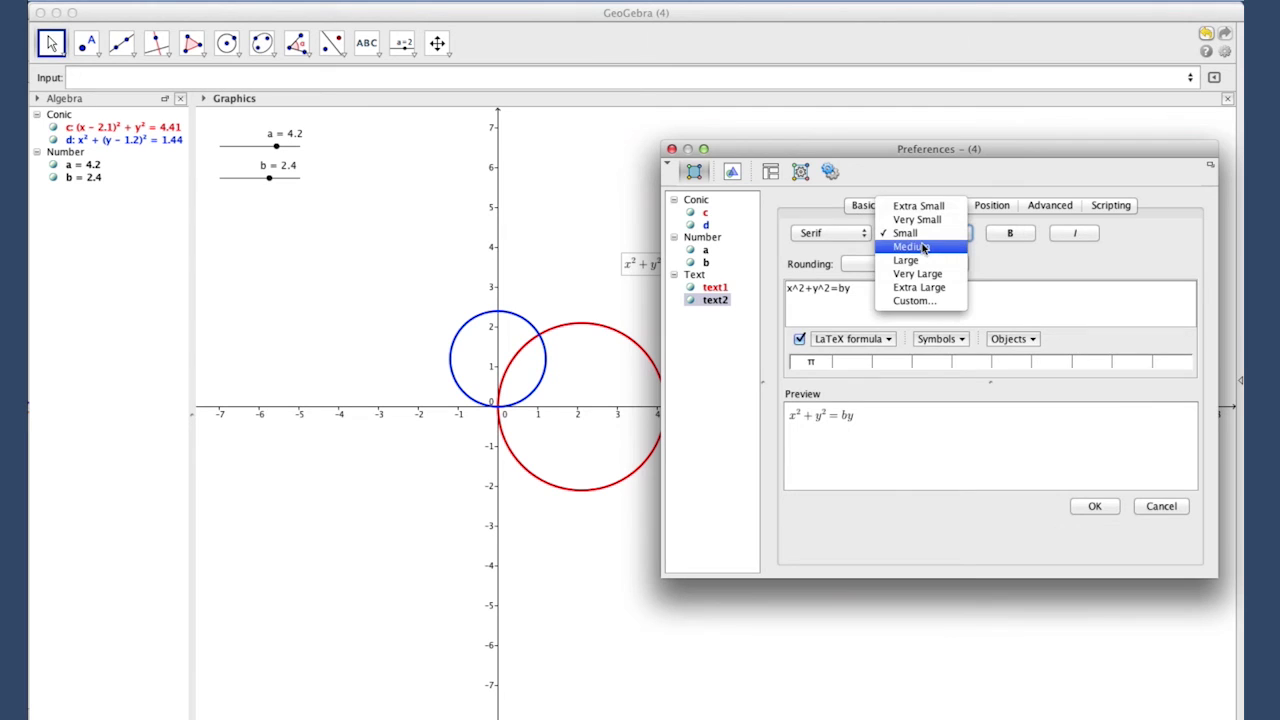
{"action": "left_click", "coordinate": [923, 261]}
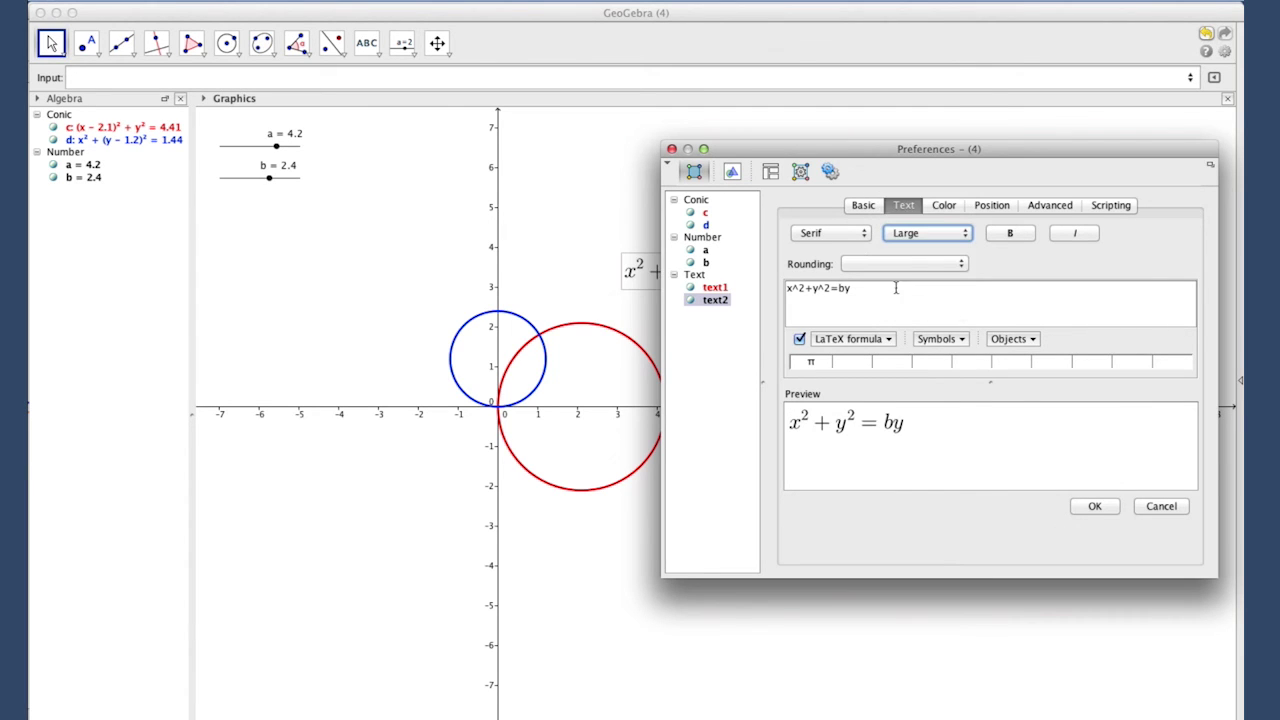
{"action": "left_click", "coordinate": [948, 206]}
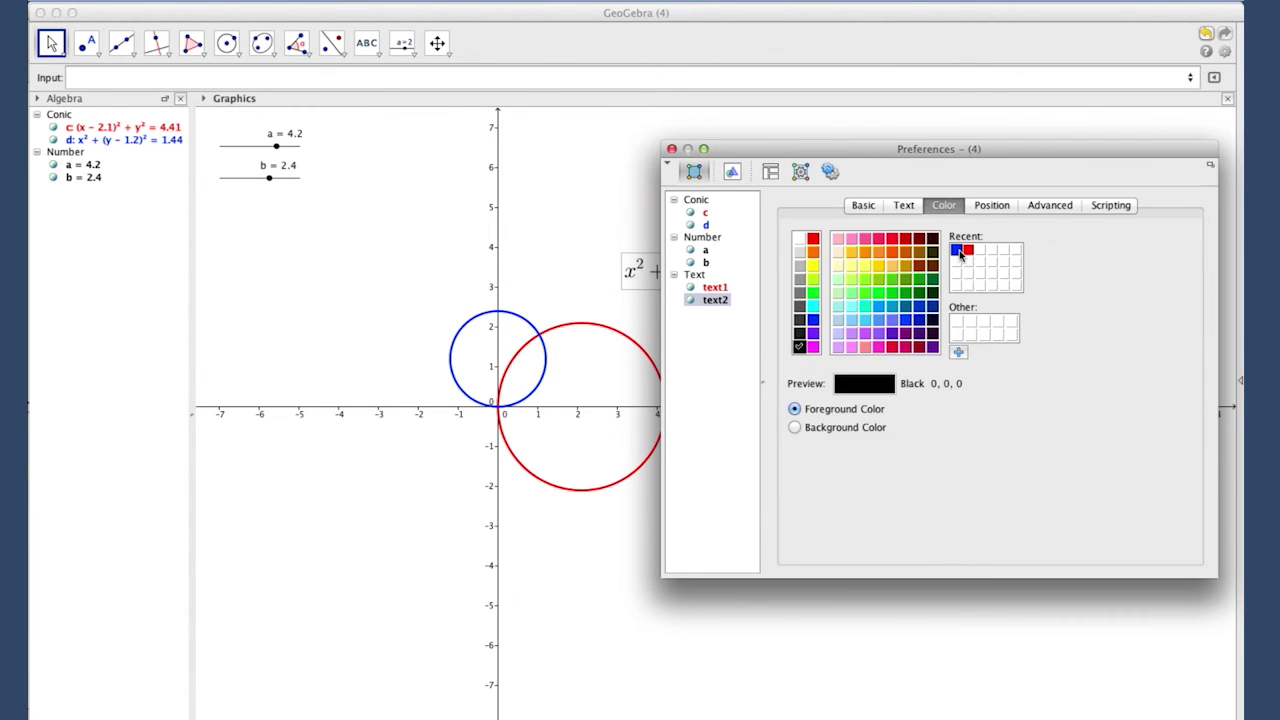
{"action": "left_click", "coordinate": [956, 249]}
{"action": "left_click", "coordinate": [672, 149]}
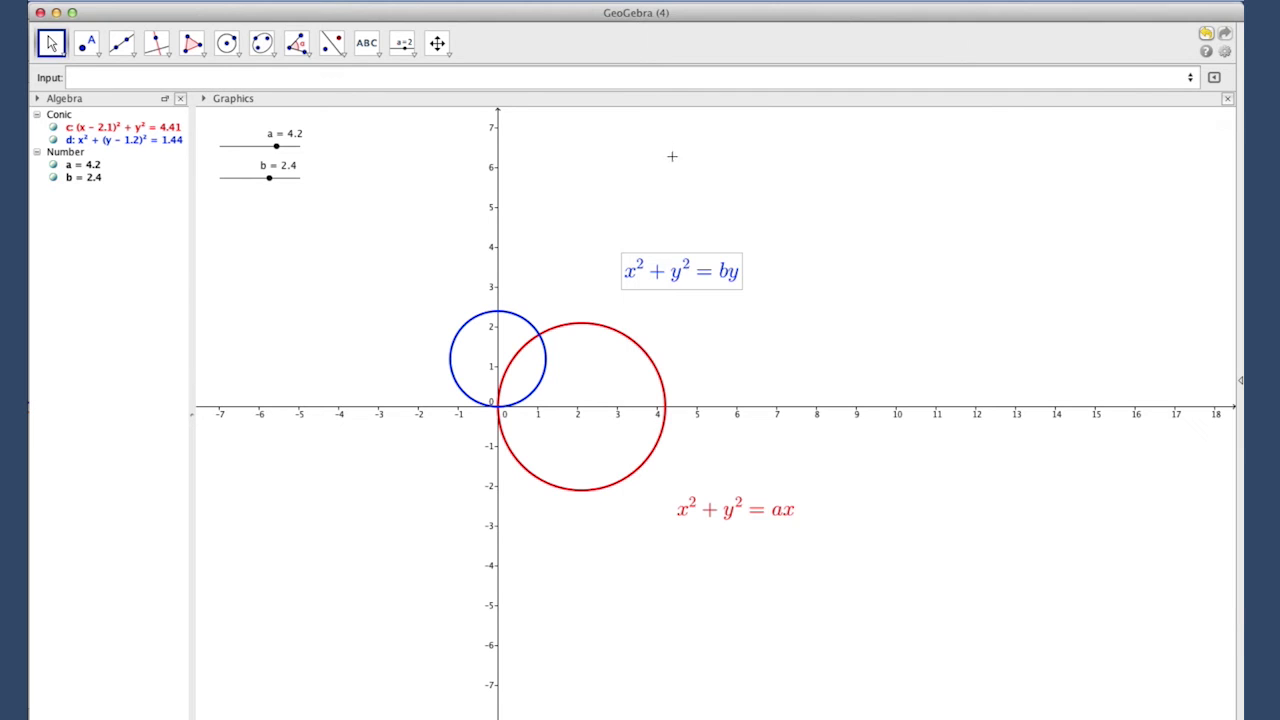
{"action": "left_click_drag", "start_coordinate": [683, 278], "coordinate": [373, 356]}
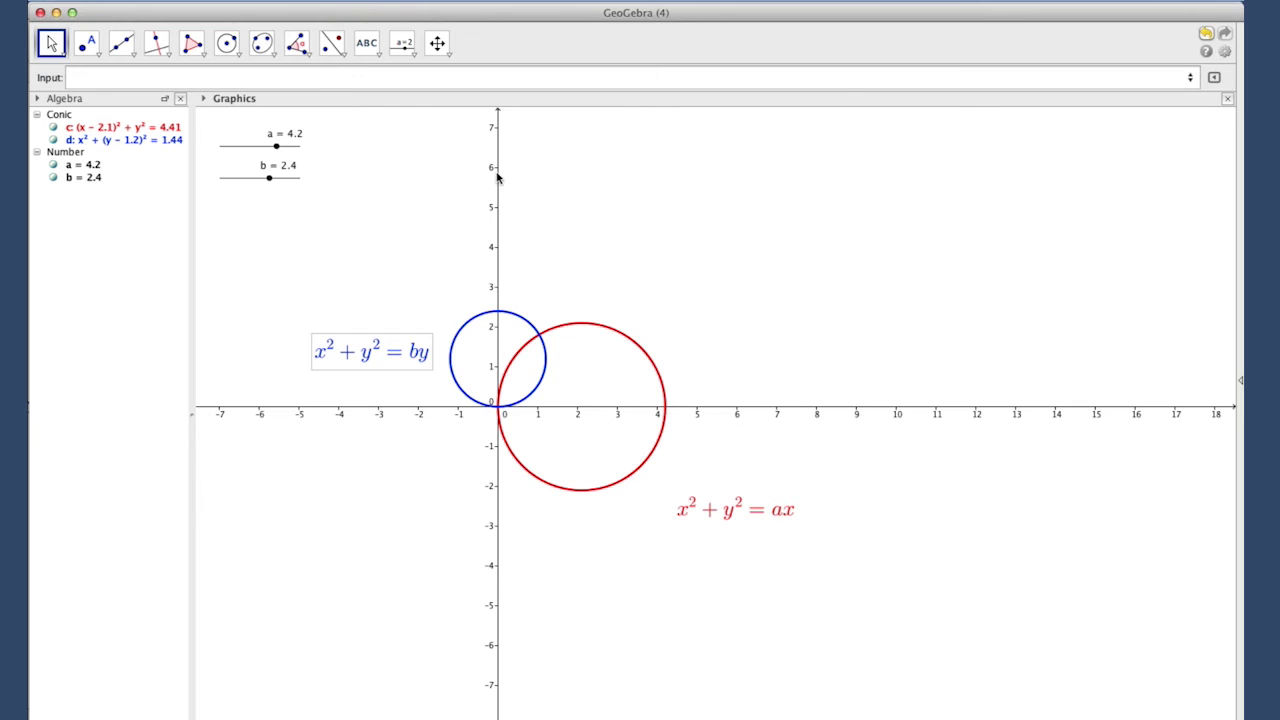
{"action": "left_click_drag", "start_coordinate": [268, 177], "coordinate": [277, 146]}
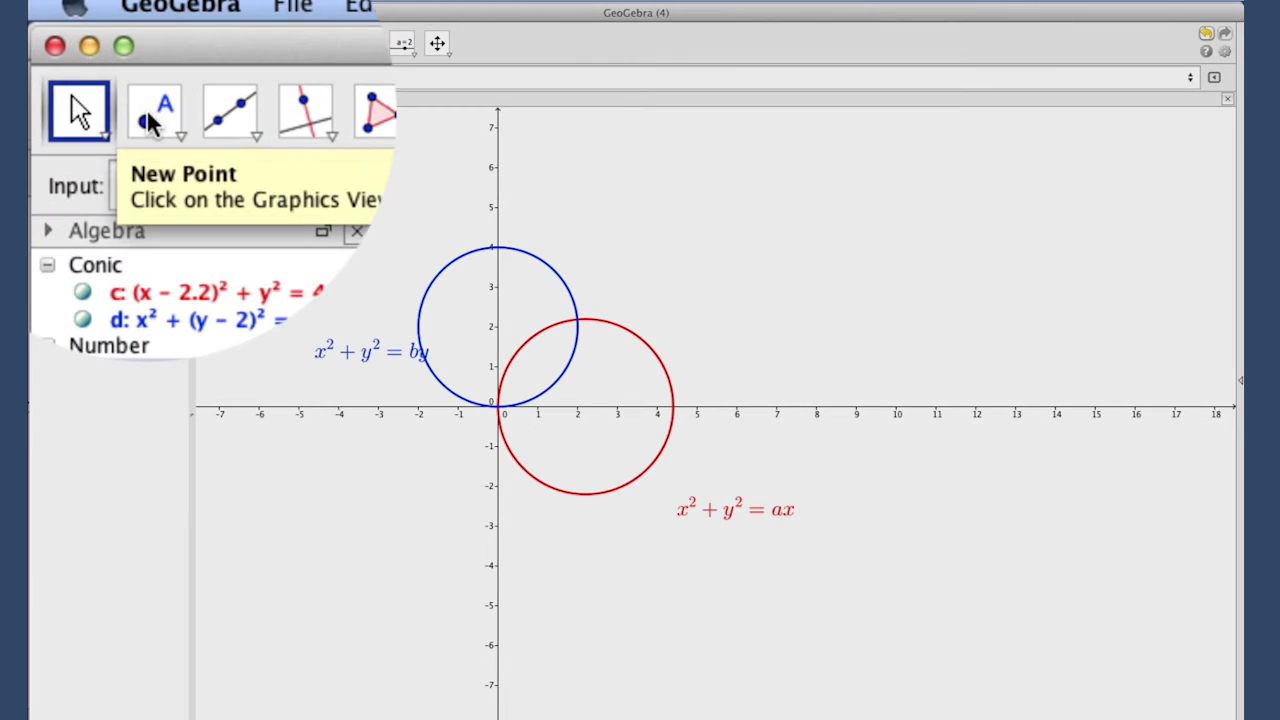
- Place point A at the intersection of the red and blue circles
{"action": "left_click", "coordinate": [148, 115]}
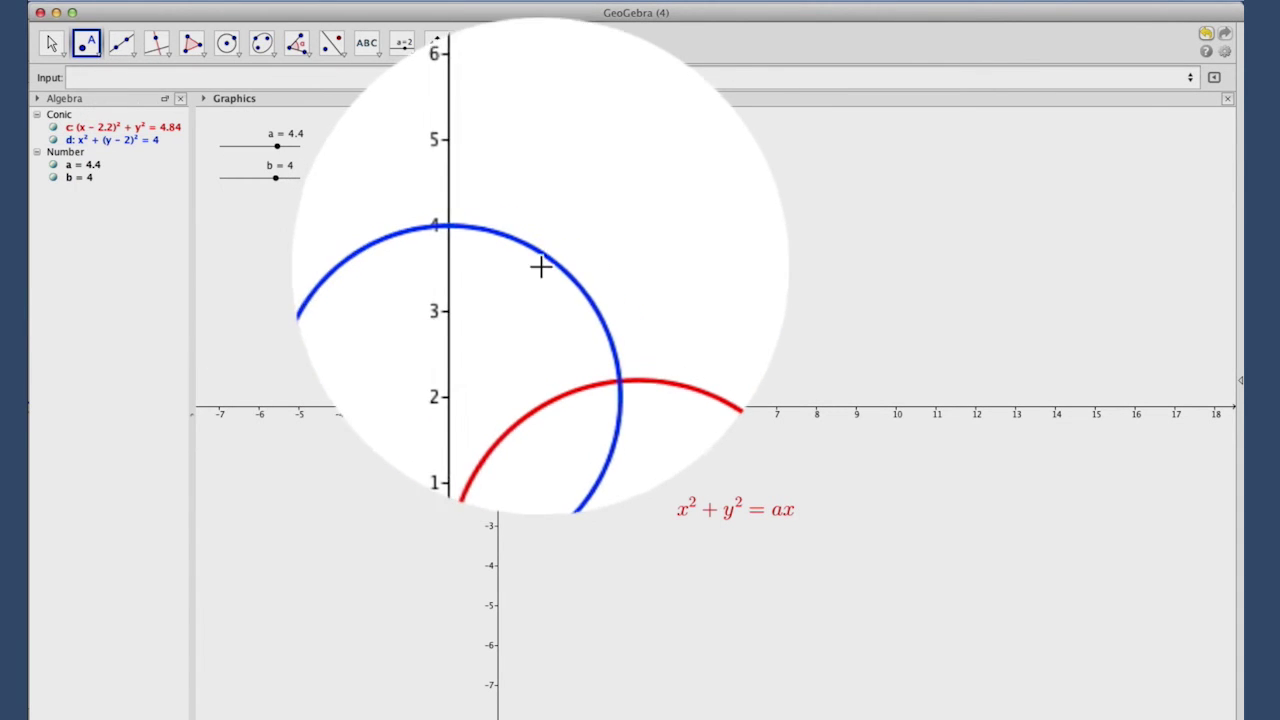
{"action": "mouse_move", "coordinate": [556, 278]}
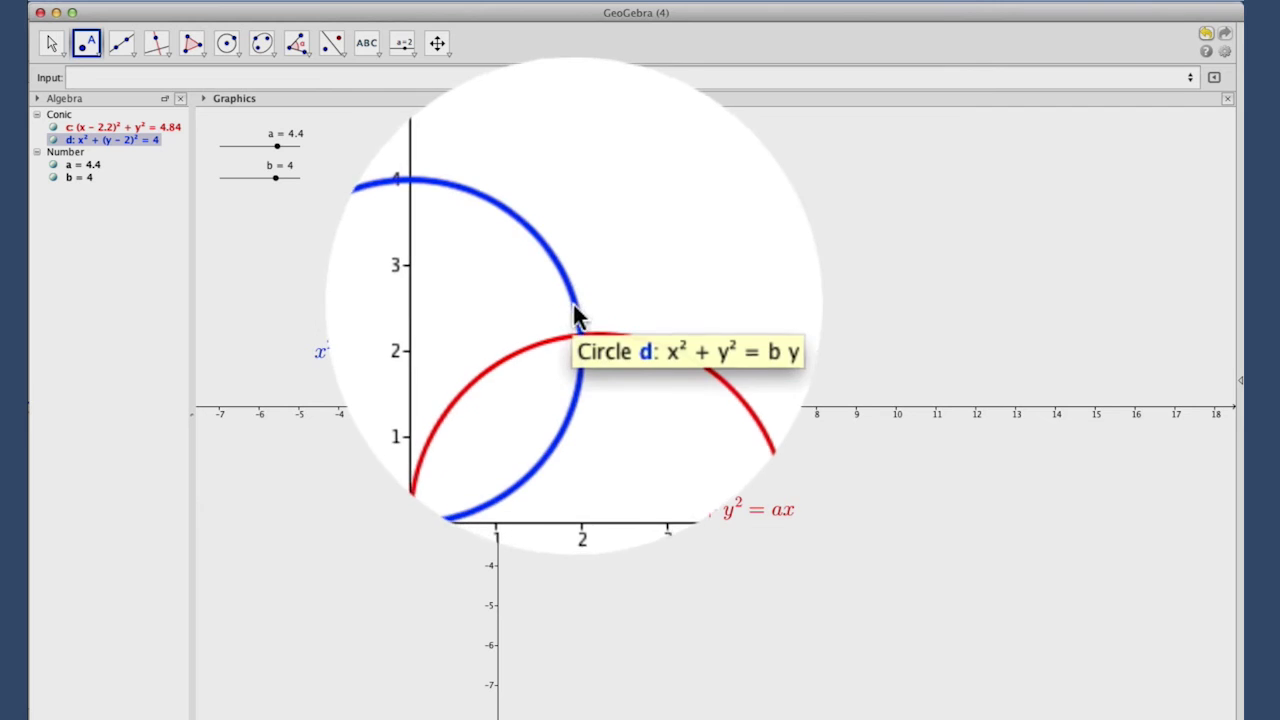
{"action": "mouse_move", "coordinate": [577, 319]}
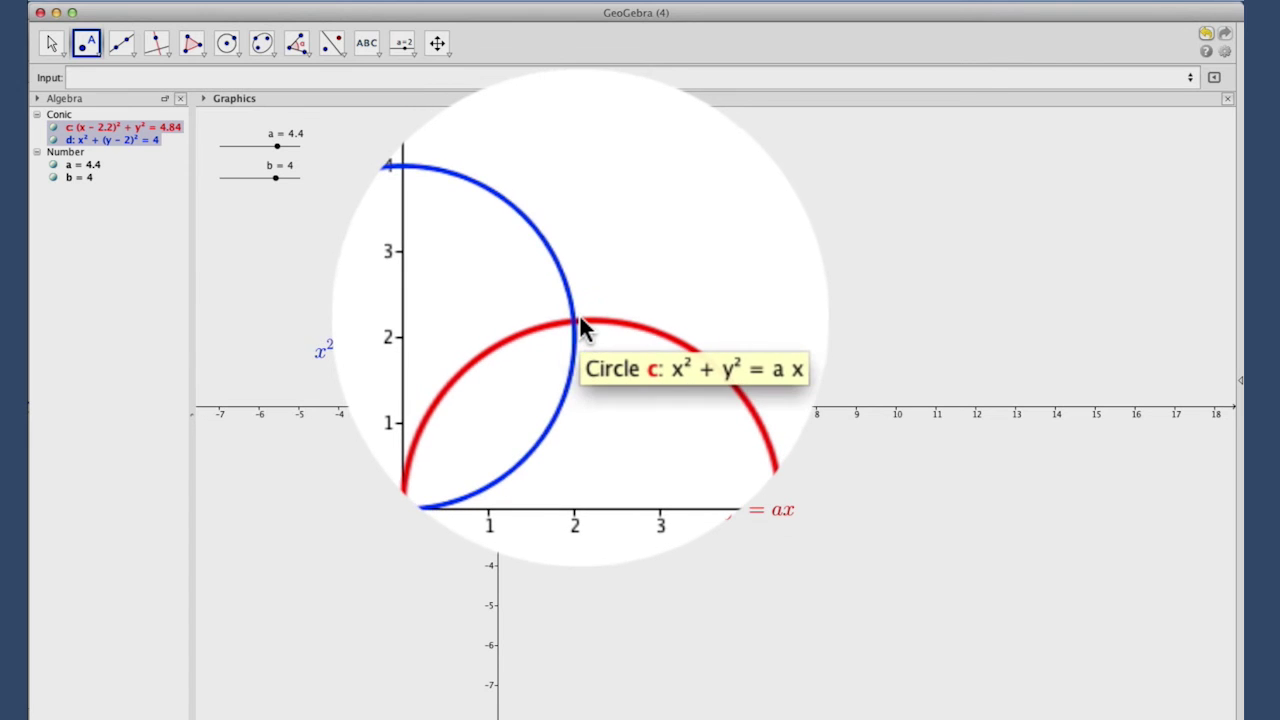
{"action": "left_click", "coordinate": [577, 317]}
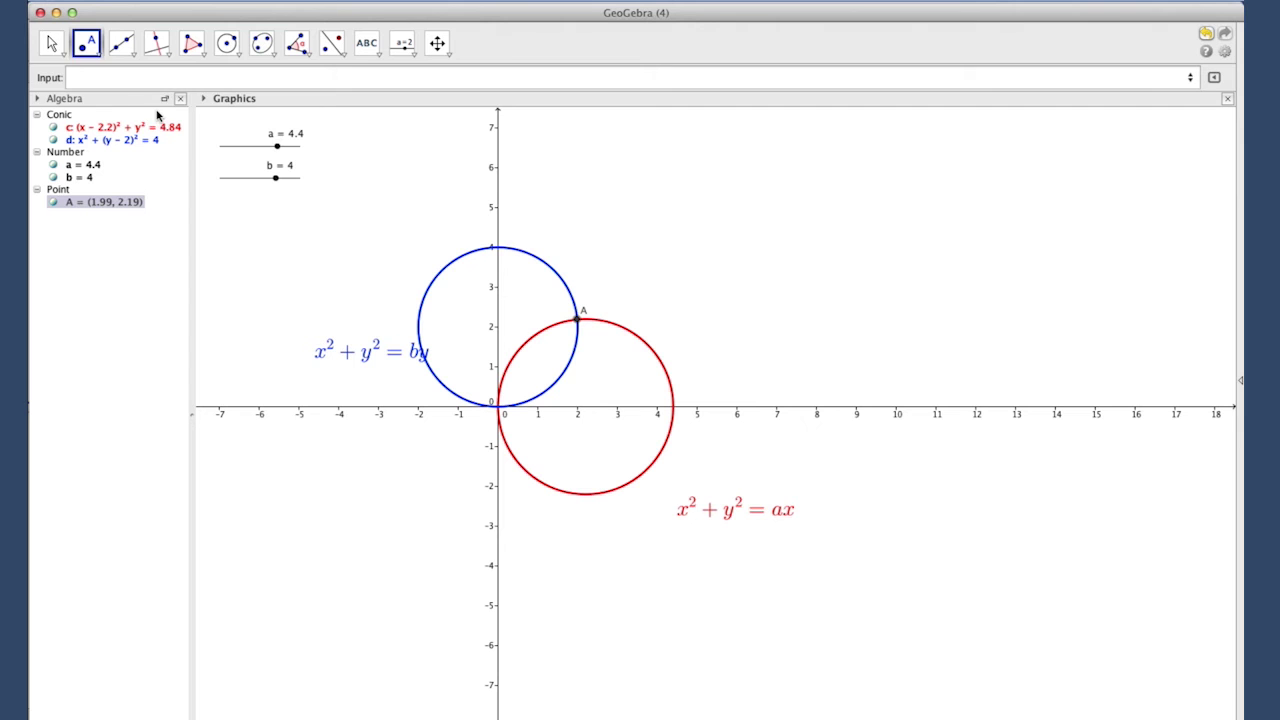
- Raise slider a to 5.2 and place point B at the origin
{"action": "left_click", "coordinate": [52, 43]}
{"action": "left_click", "coordinate": [274, 146]}
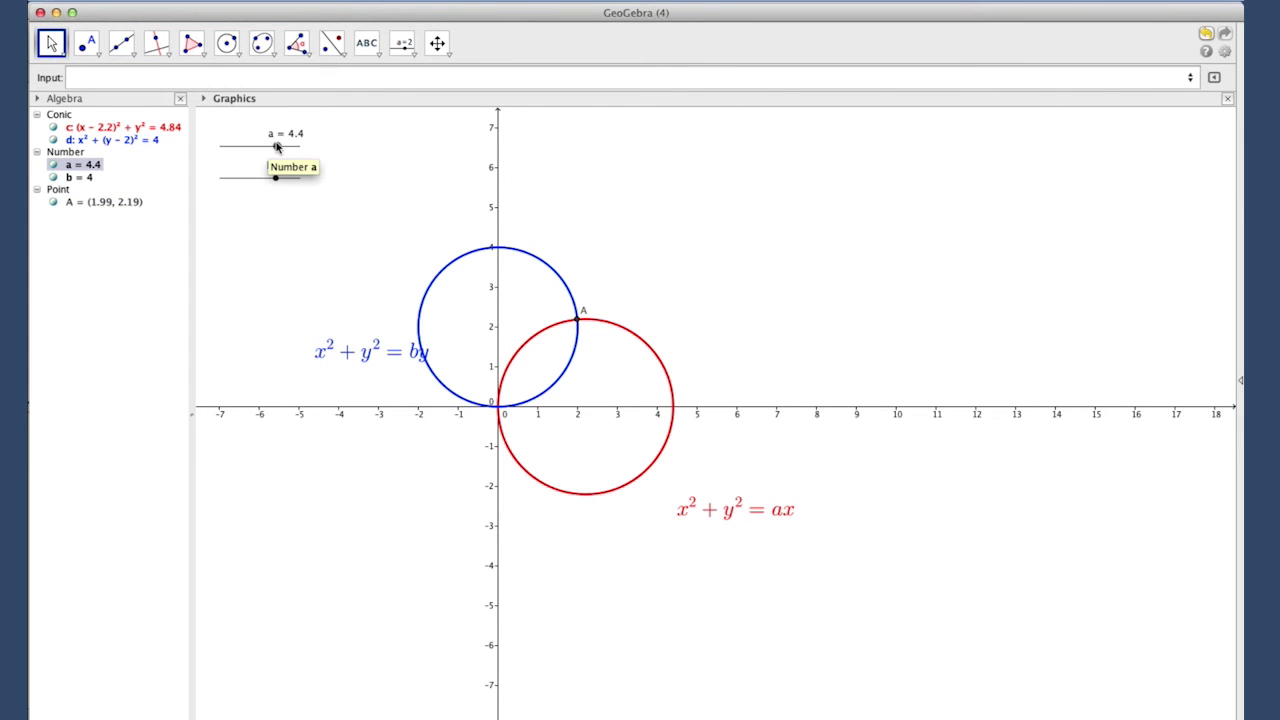
{"action": "left_click_drag", "start_coordinate": [276, 146], "coordinate": [276, 178]}
{"action": "left_click", "coordinate": [91, 48]}
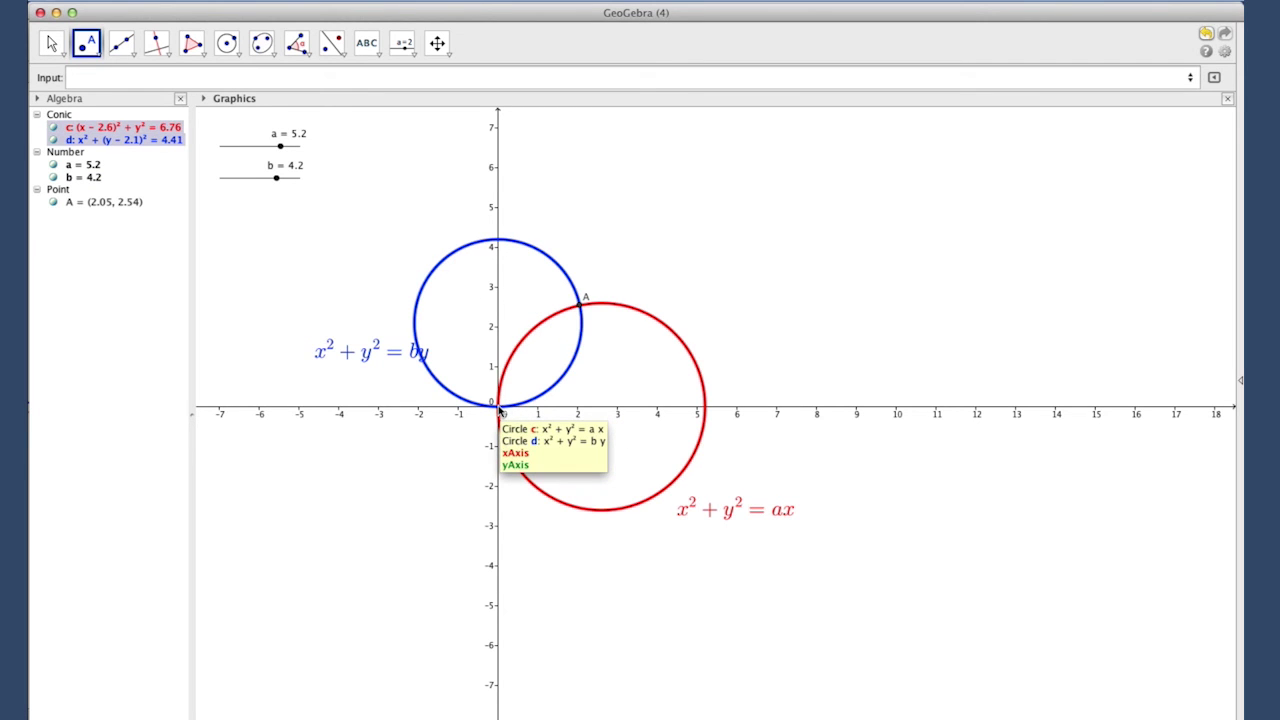
{"action": "left_click", "coordinate": [499, 409]}
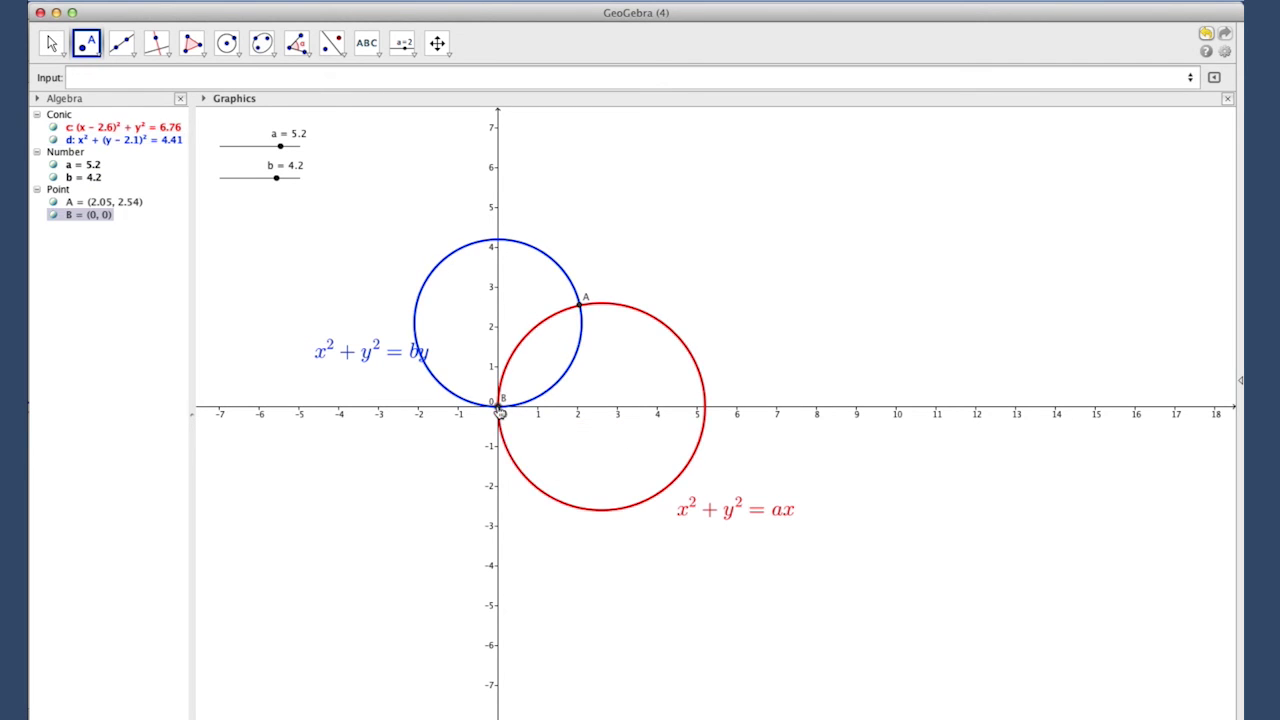
{"action": "left_click", "coordinate": [97, 54]}
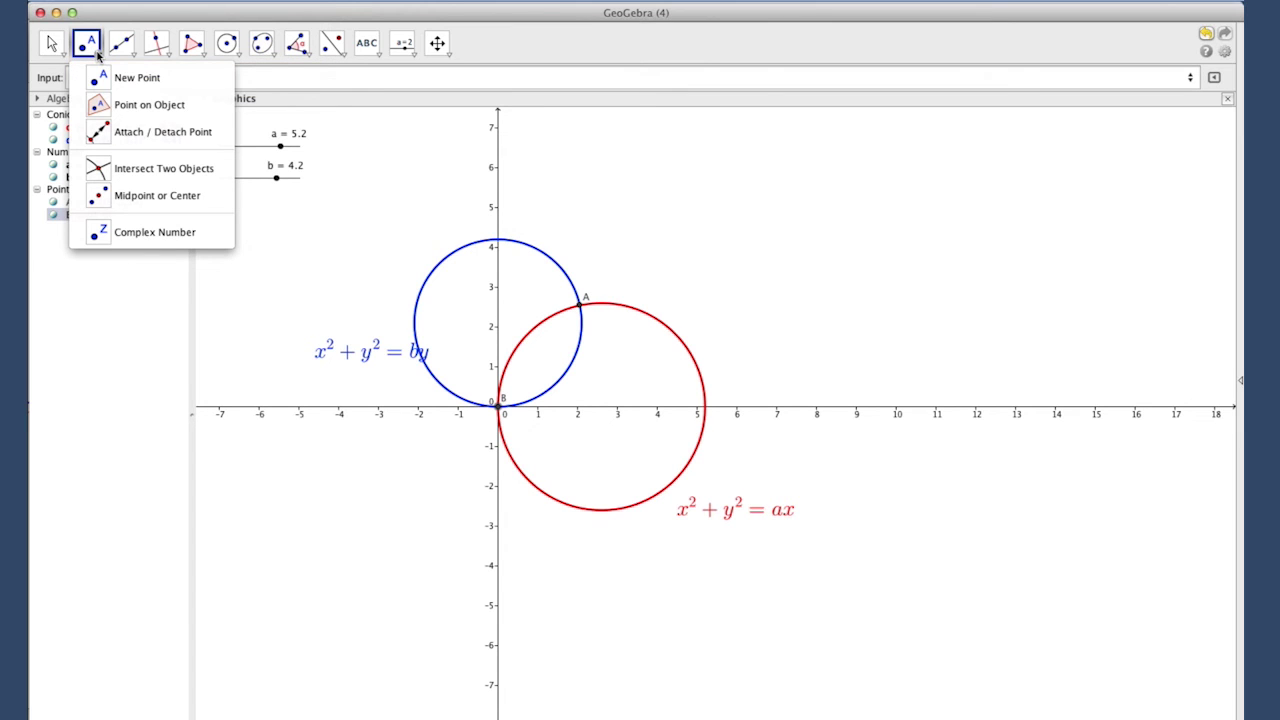
{"action": "left_click", "coordinate": [160, 168]}
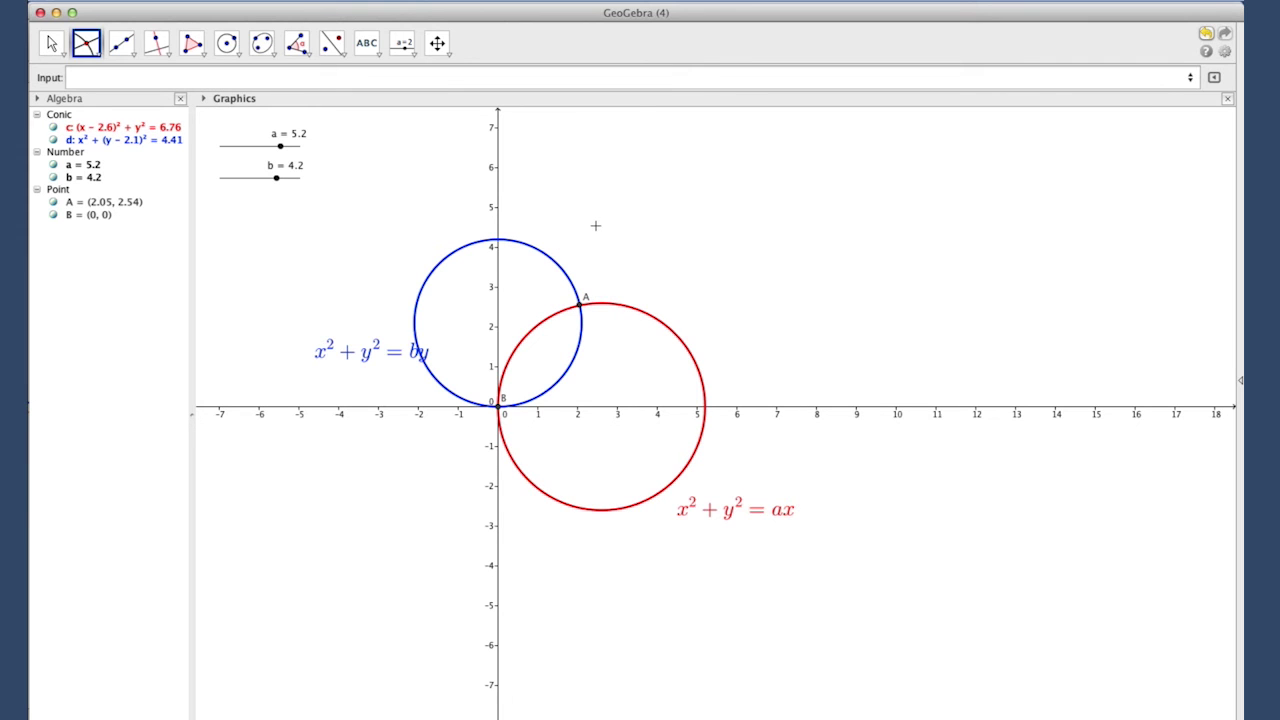
{"action": "left_click", "coordinate": [94, 54]}
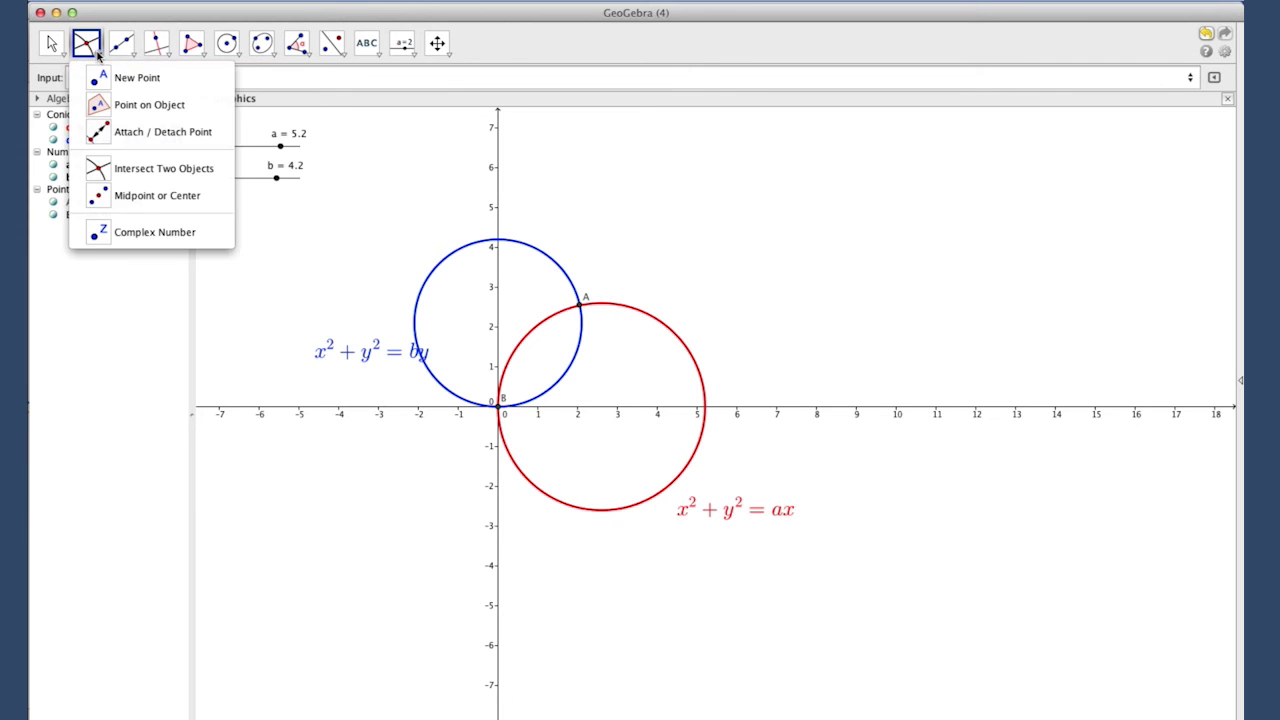
{"action": "left_click", "coordinate": [122, 79]}
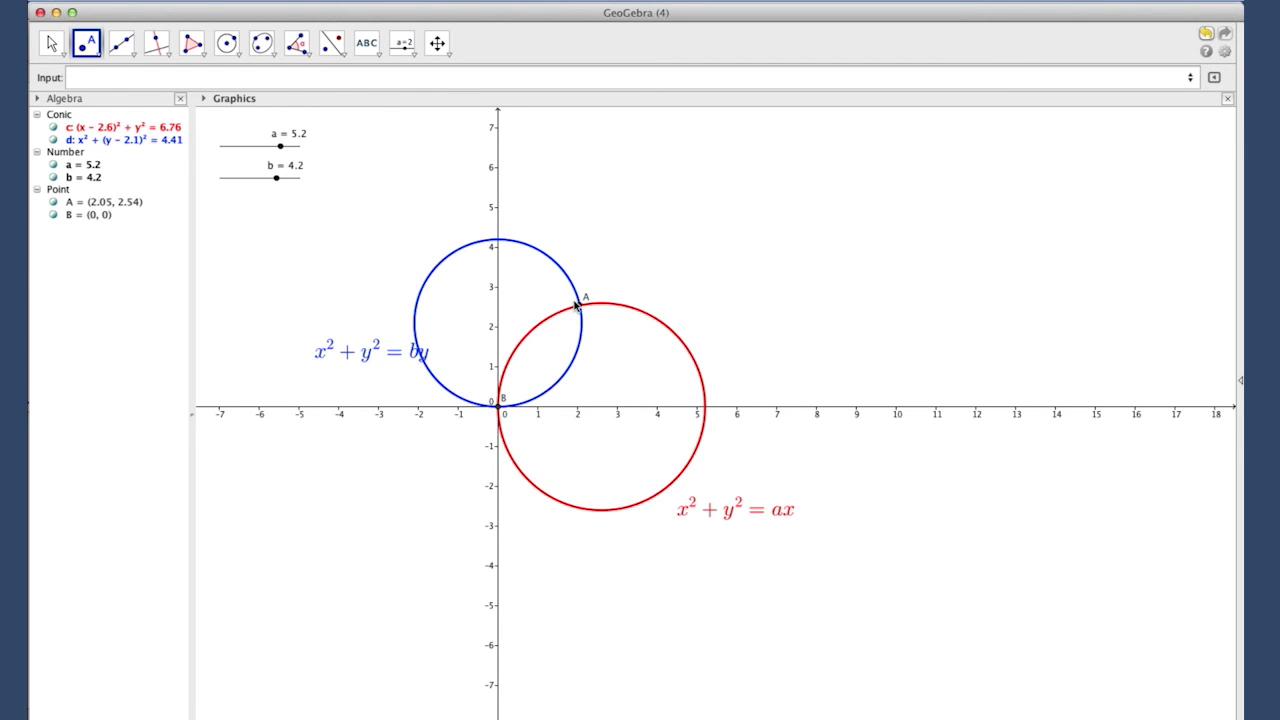
{"action": "left_click", "coordinate": [295, 78]}
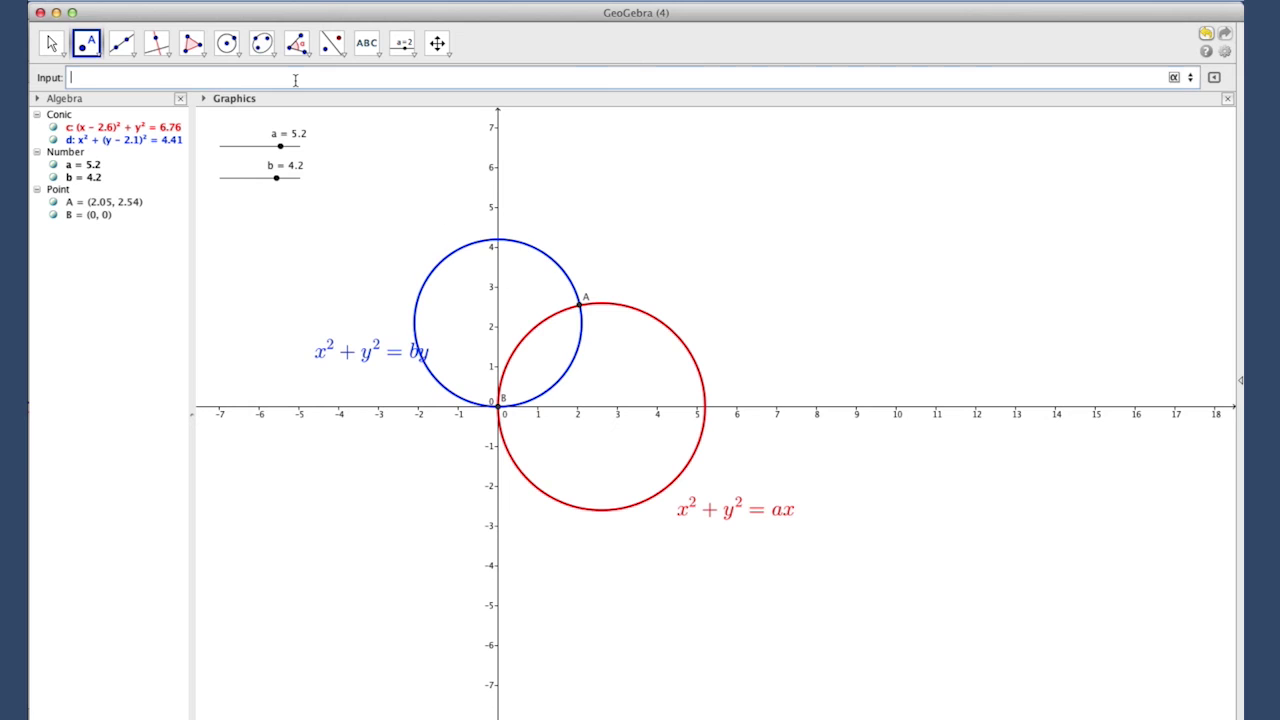
- Rename the red circle c to Afam in its properties
{"action": "right_click", "coordinate": [92, 131]}
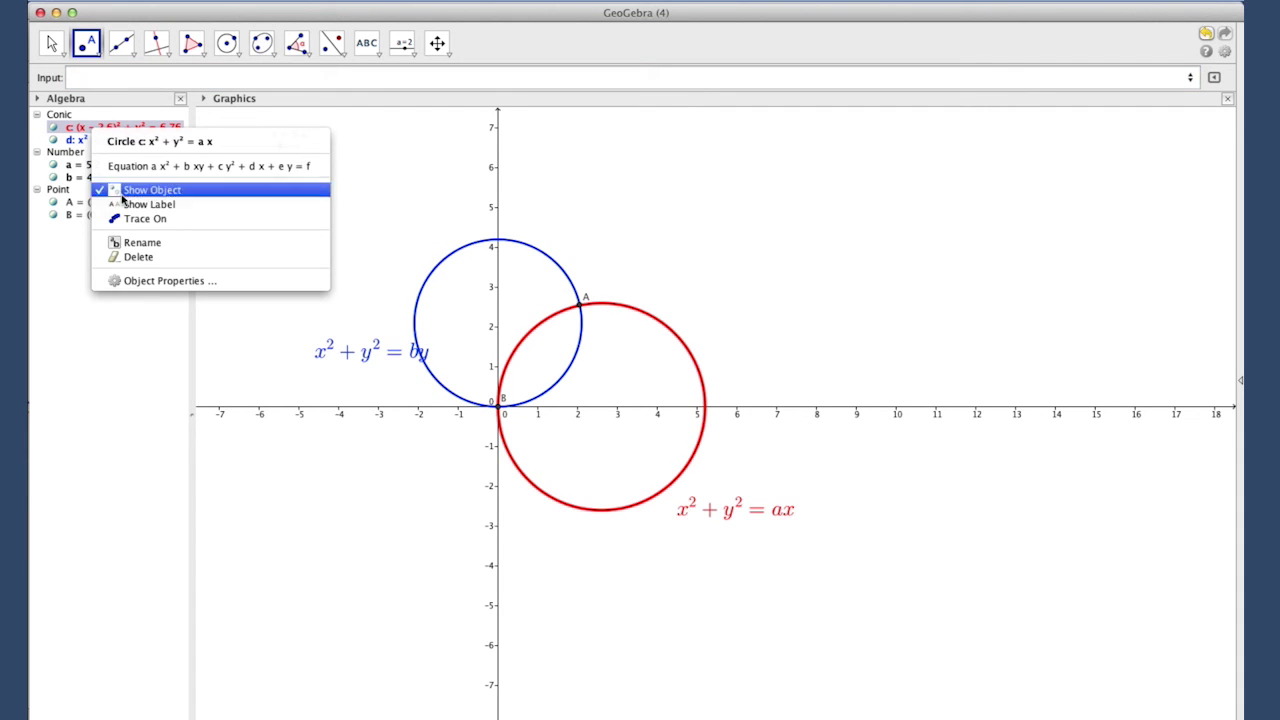
{"action": "left_click", "coordinate": [165, 280]}
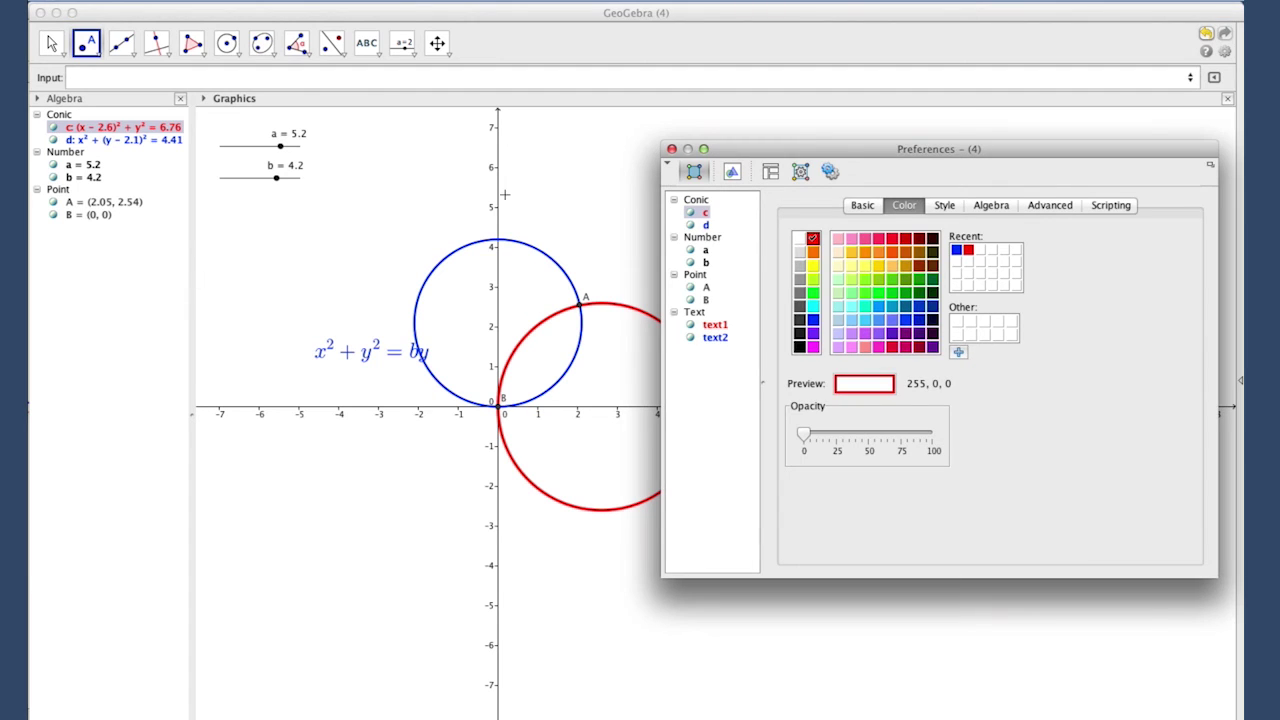
{"action": "left_click", "coordinate": [862, 205]}
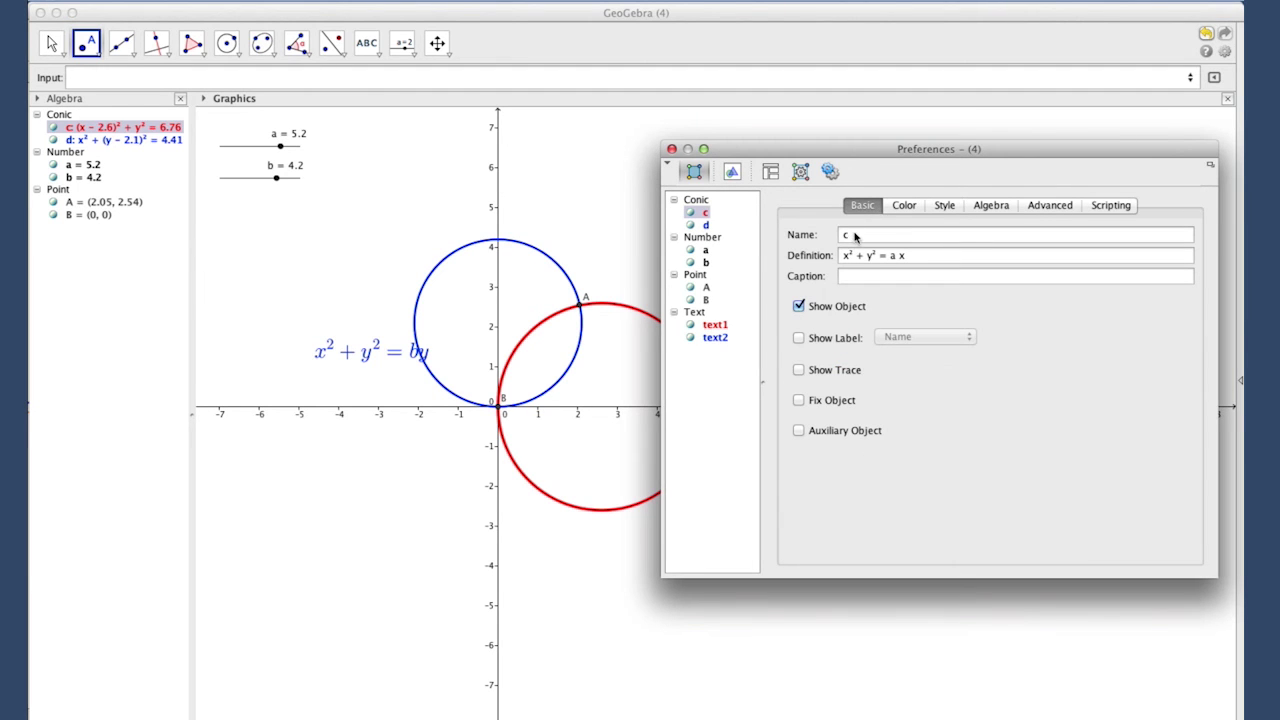
{"action": "left_click", "coordinate": [855, 236]}
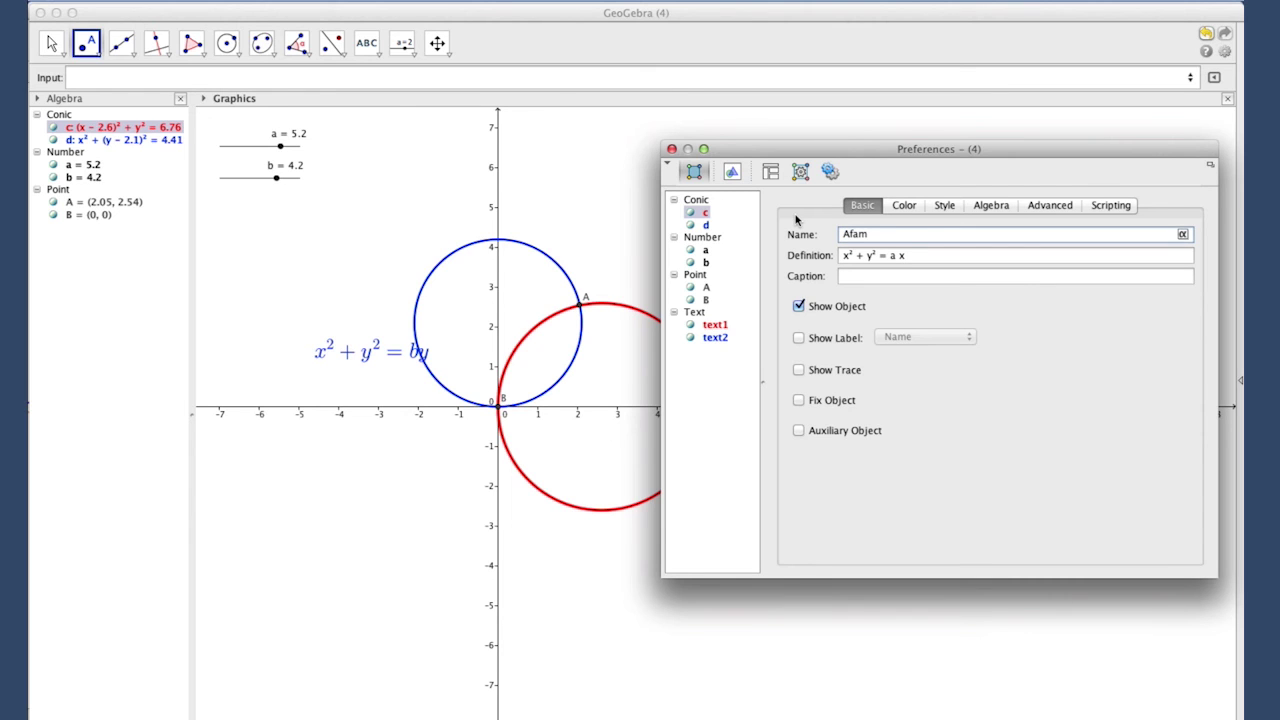
{"action": "key", "text": "Return"}
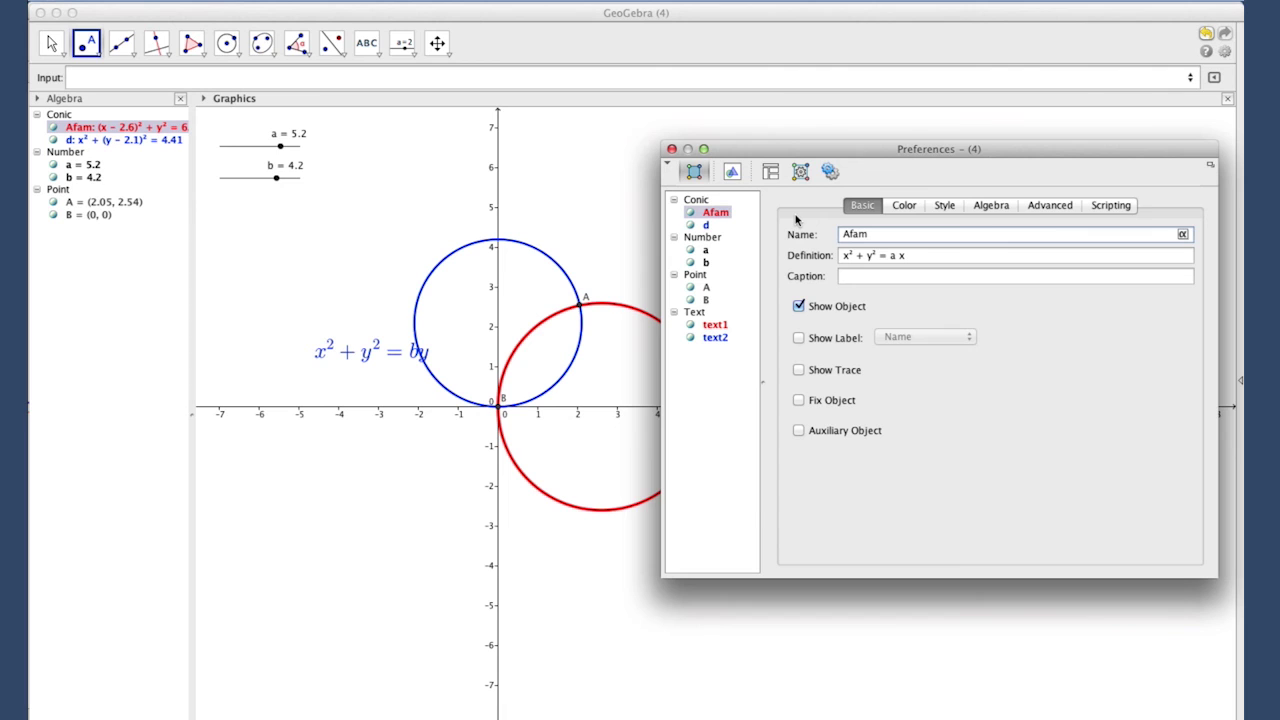
- Rename the blue circle d to Bfam
{"action": "left_click", "coordinate": [715, 228]}
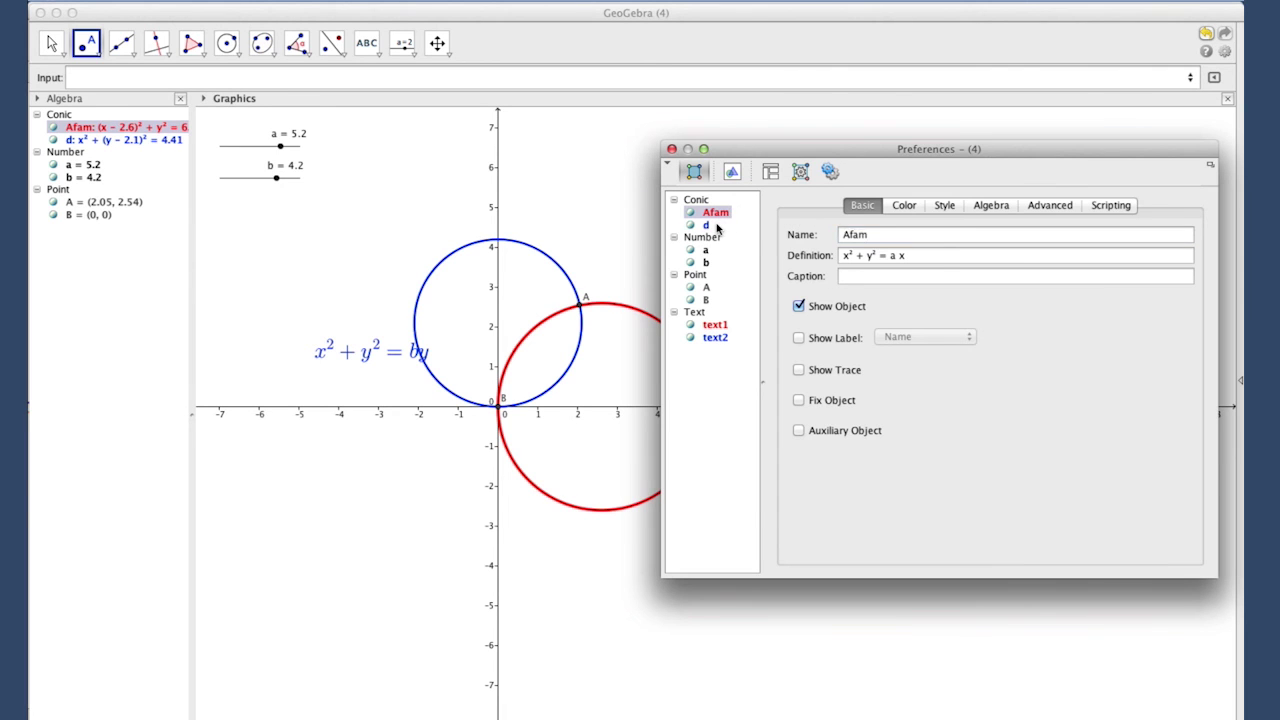
{"action": "left_click", "coordinate": [706, 225]}
{"action": "double_click", "coordinate": [842, 234]}
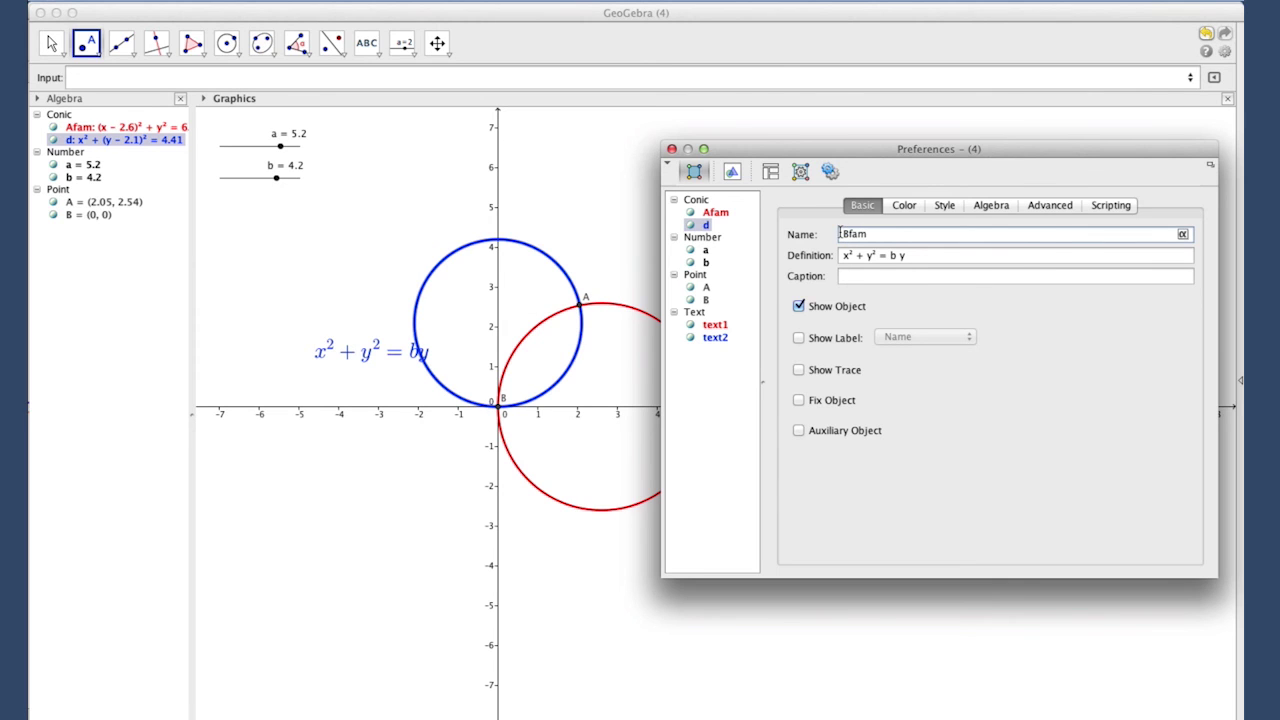
{"action": "type", "text": "Bfam"}
{"action": "key", "text": "Return"}
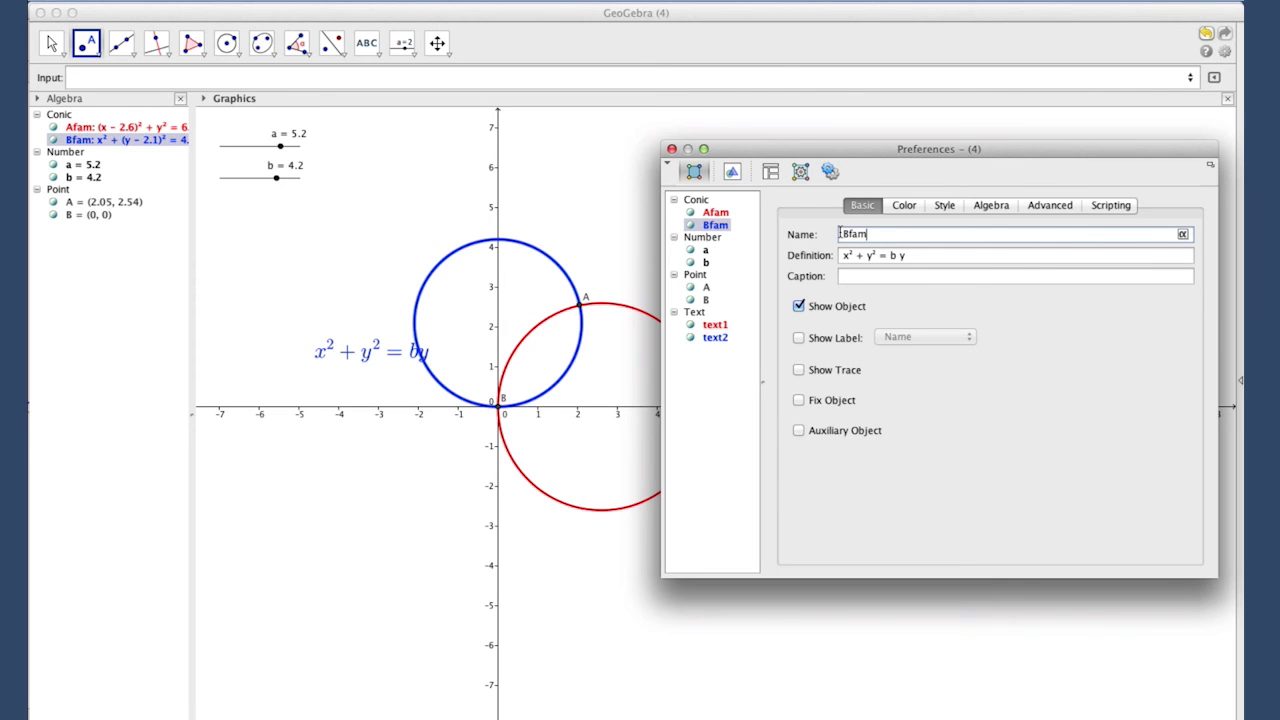
{"action": "left_click", "coordinate": [671, 149]}
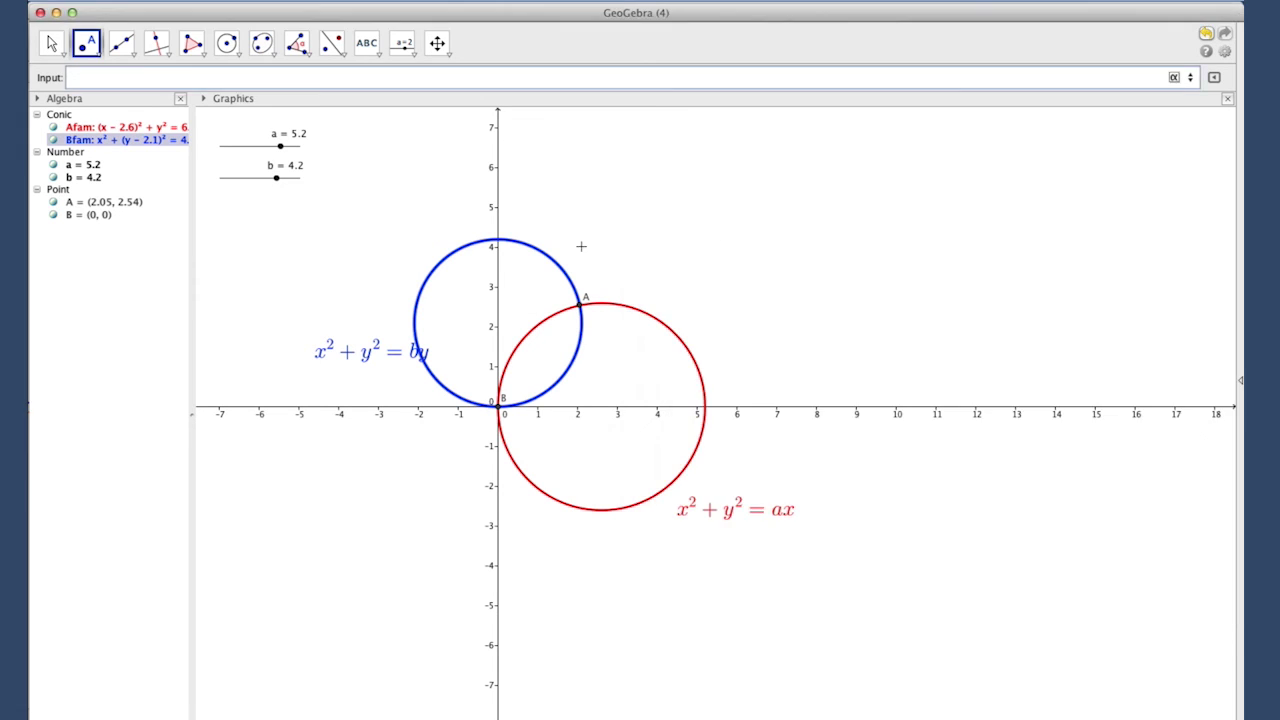
- Pick the Tangent[<Point on Curve>, <Curve>] command in the Input bar
{"action": "left_click", "coordinate": [245, 79]}
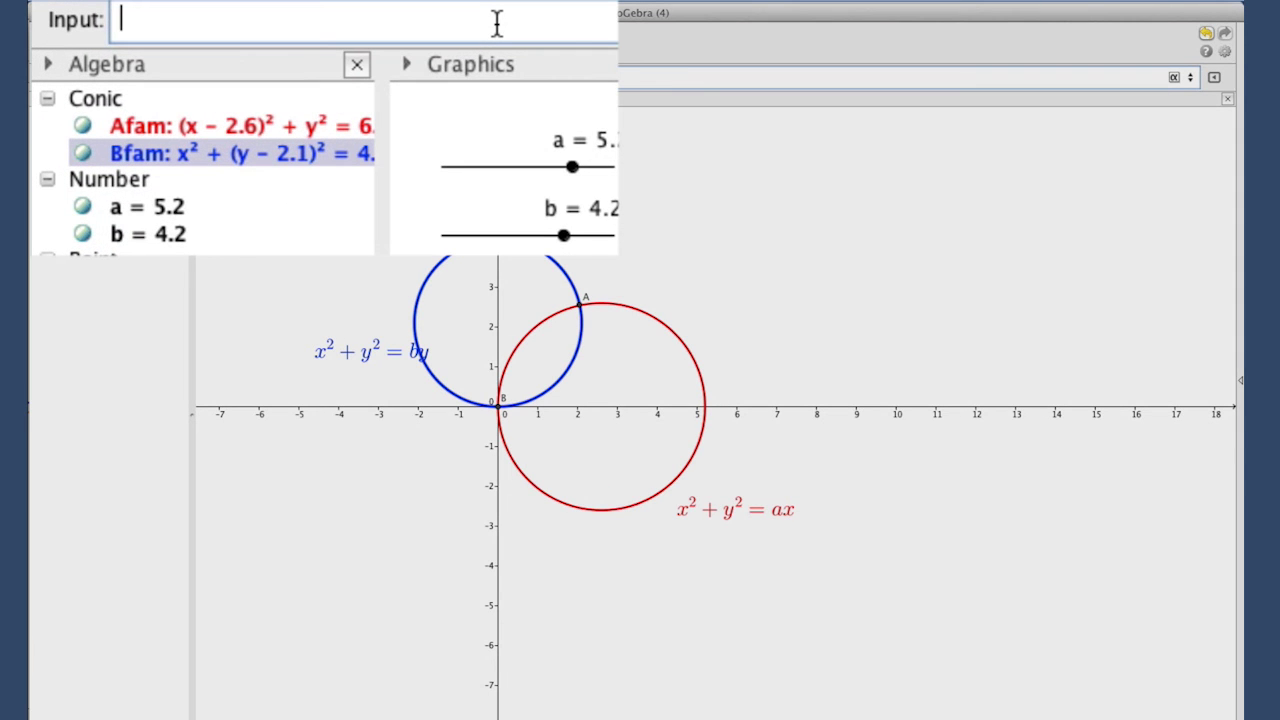
{"action": "type", "text": "ta"}
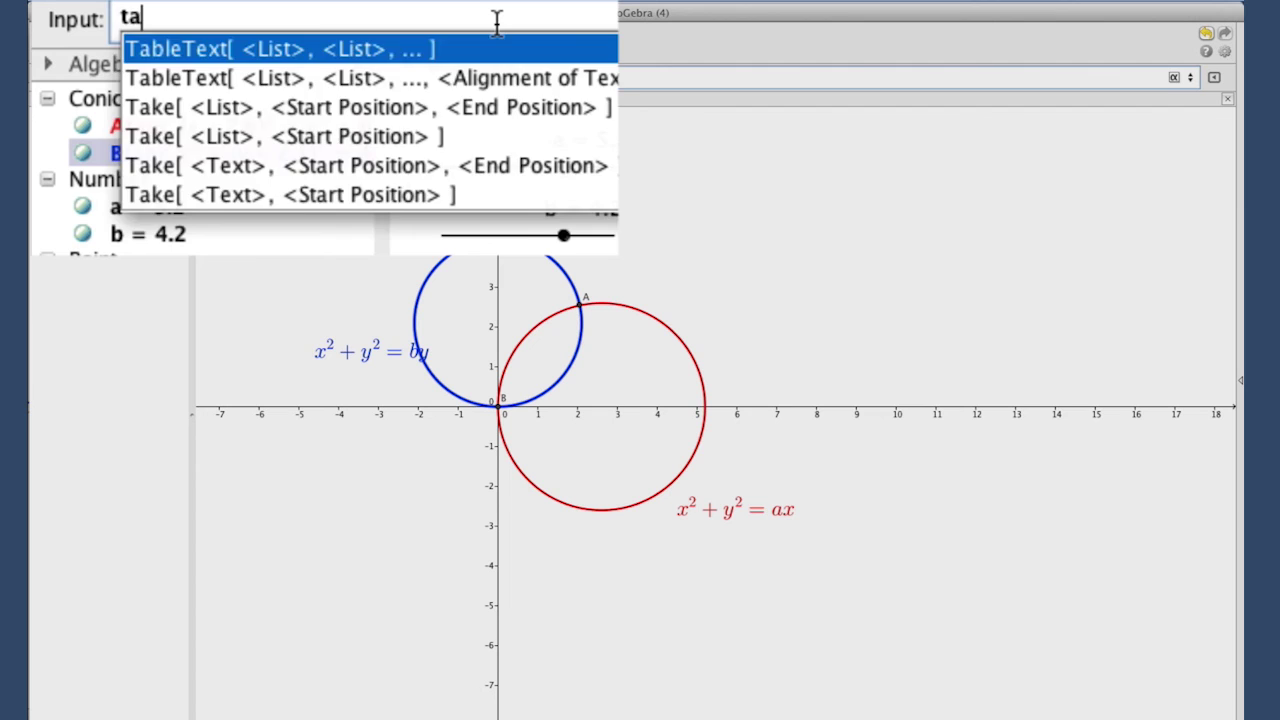
{"action": "type", "text": "nge"}
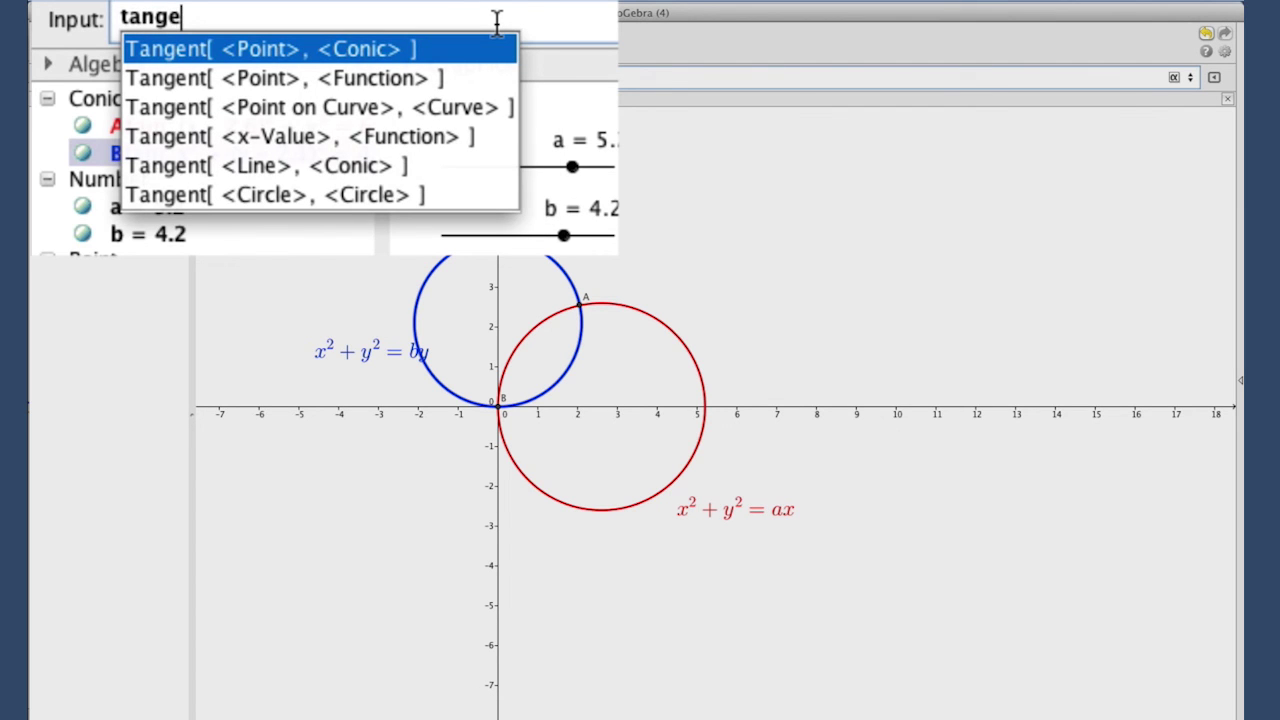
{"action": "key", "text": "Down"}
{"action": "key", "text": "Down"}
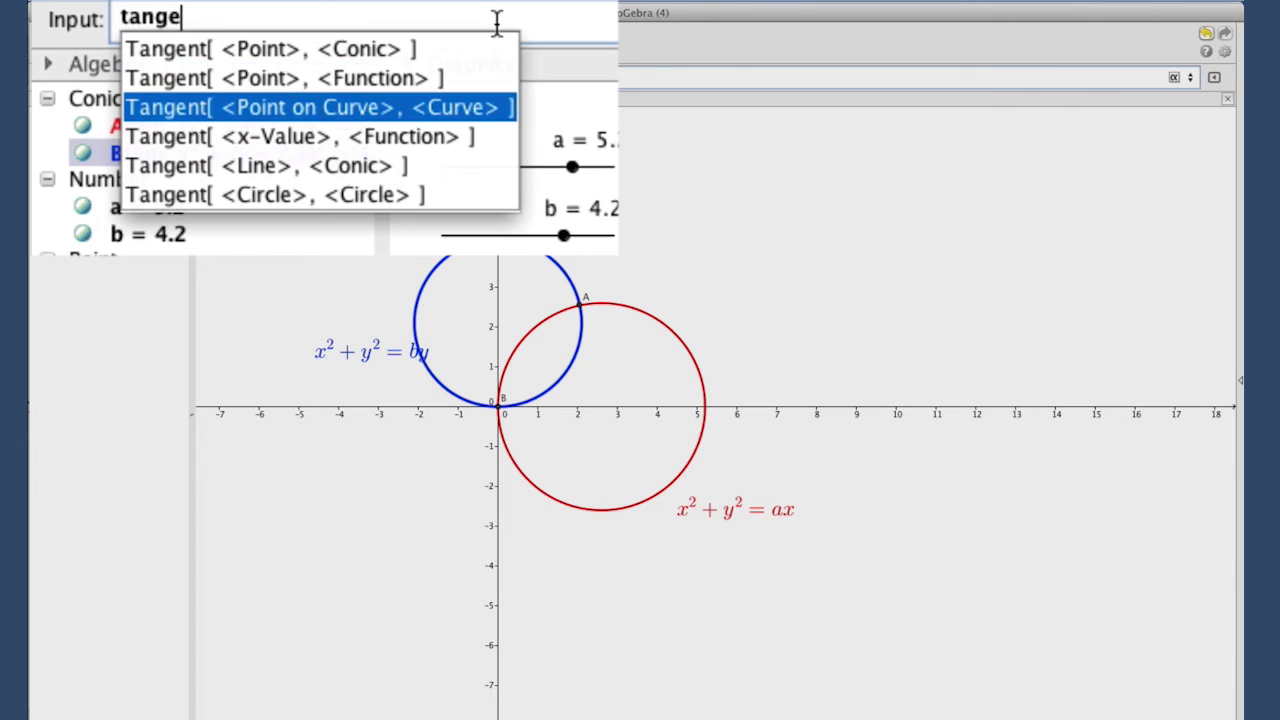
{"action": "key", "text": "Up"}
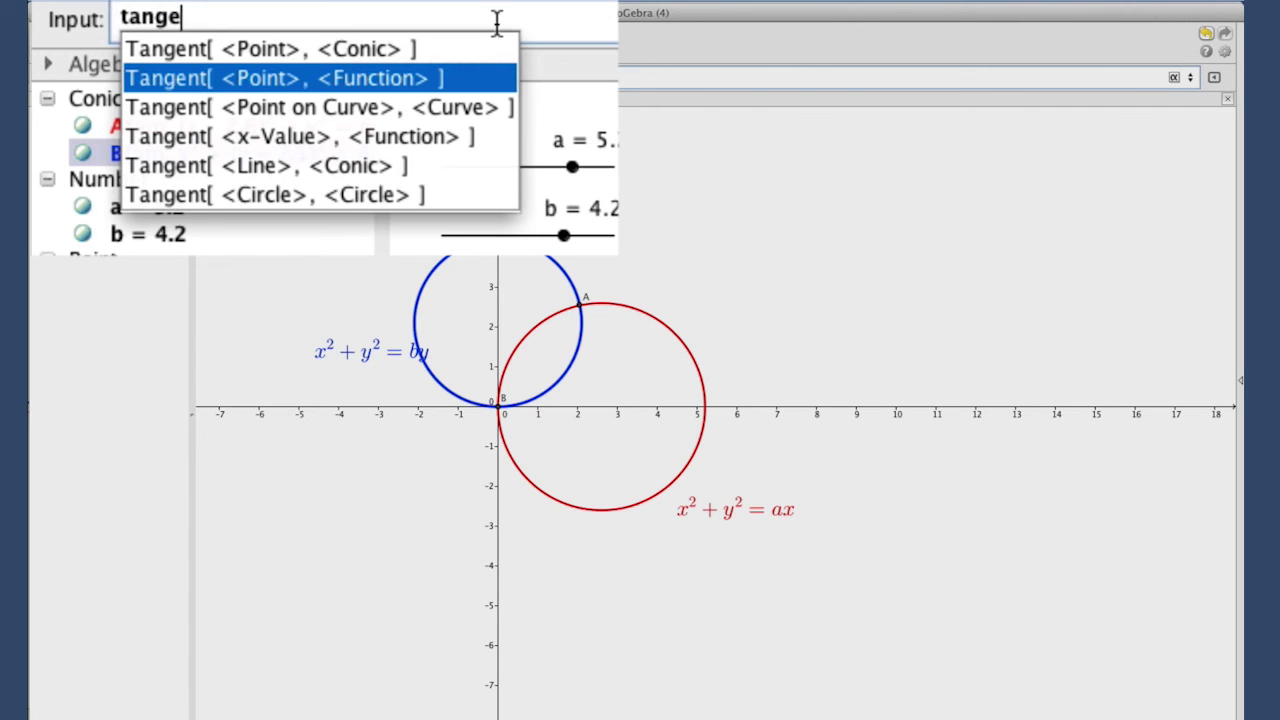
{"action": "key", "text": "Up"}
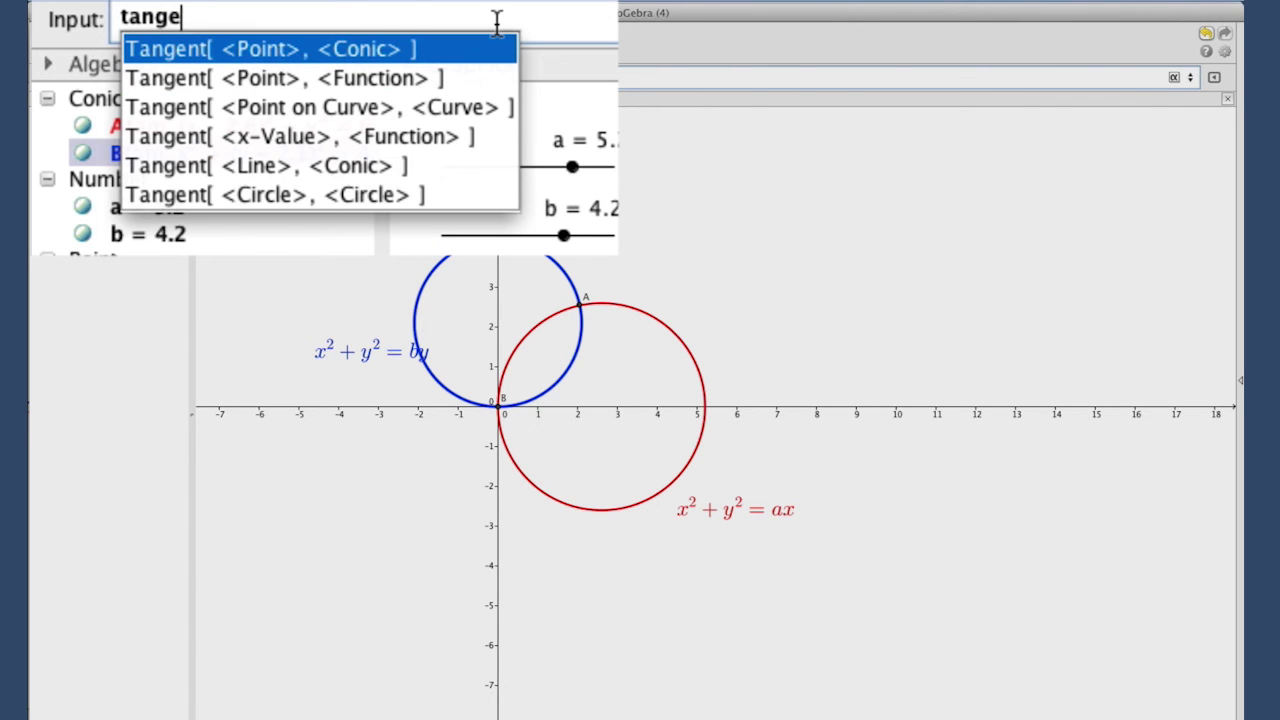
{"action": "key", "text": "Down"}
{"action": "key", "text": "Down"}
{"action": "key", "text": "Up"}
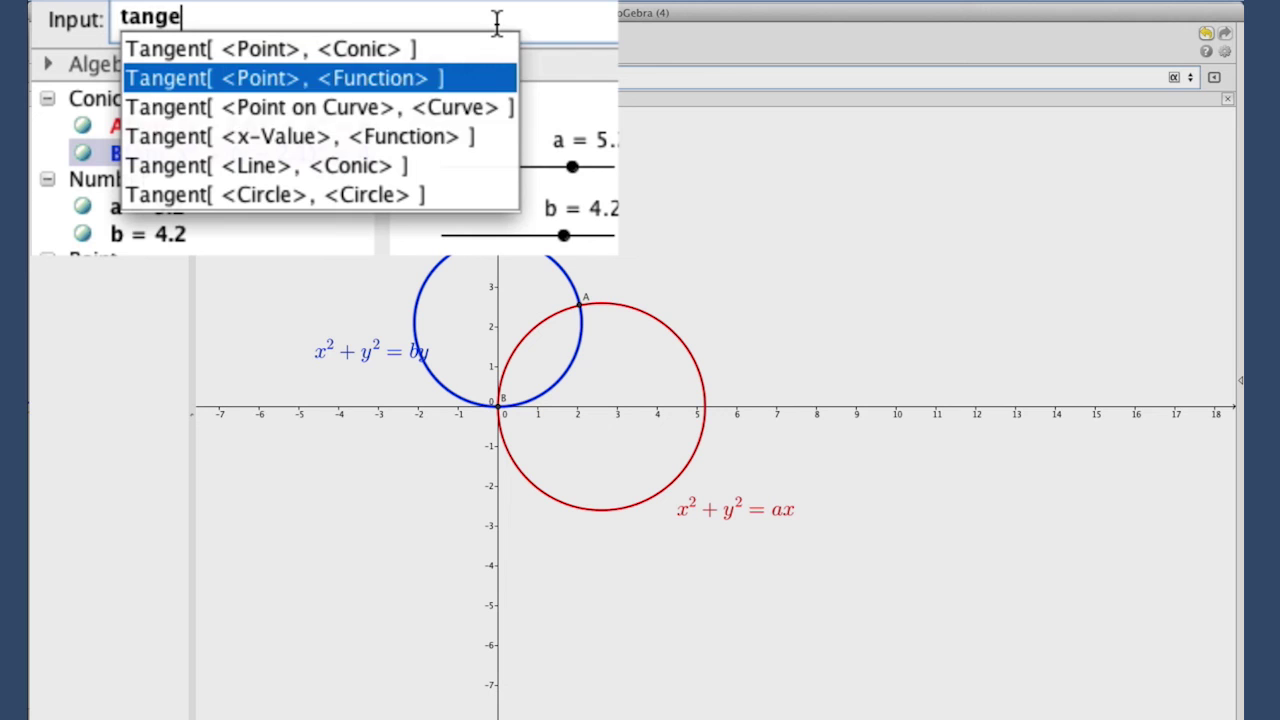
{"action": "key", "text": "Down"}
{"action": "key", "text": "Down"}
{"action": "key", "text": "Up"}
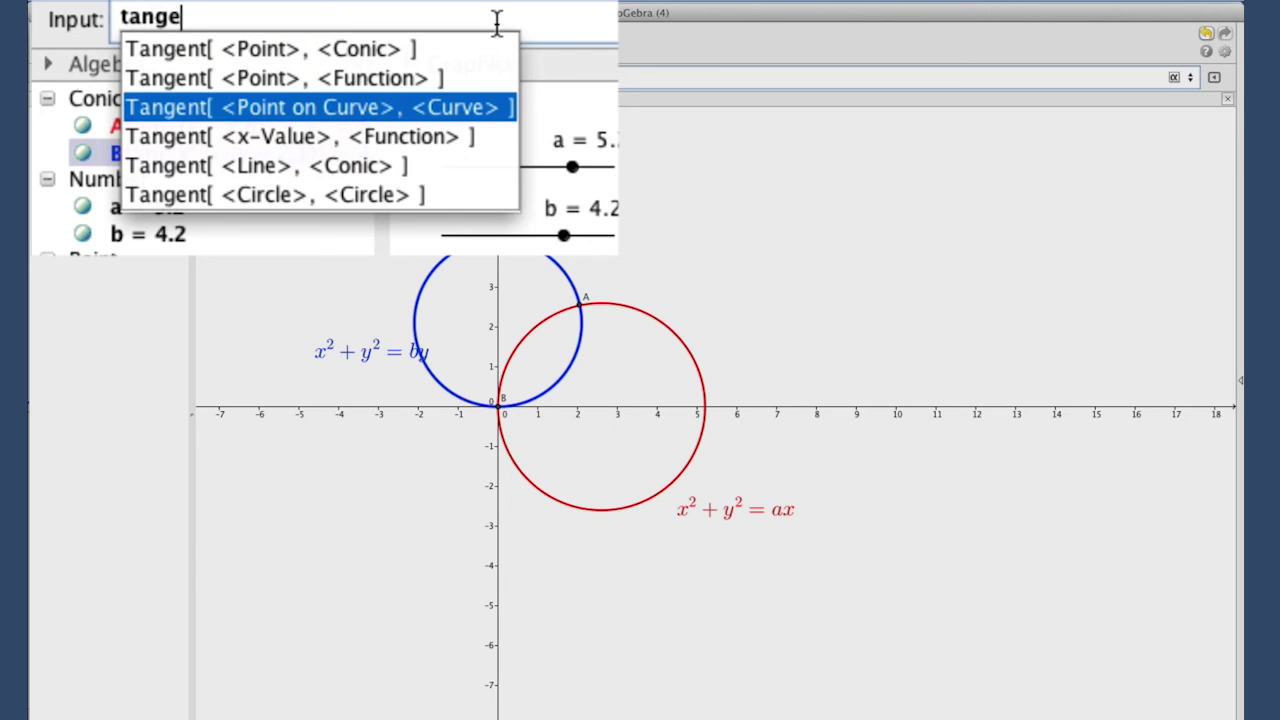
{"action": "key", "text": "Down"}
{"action": "key", "text": "Up"}
{"action": "key", "text": "Return"}
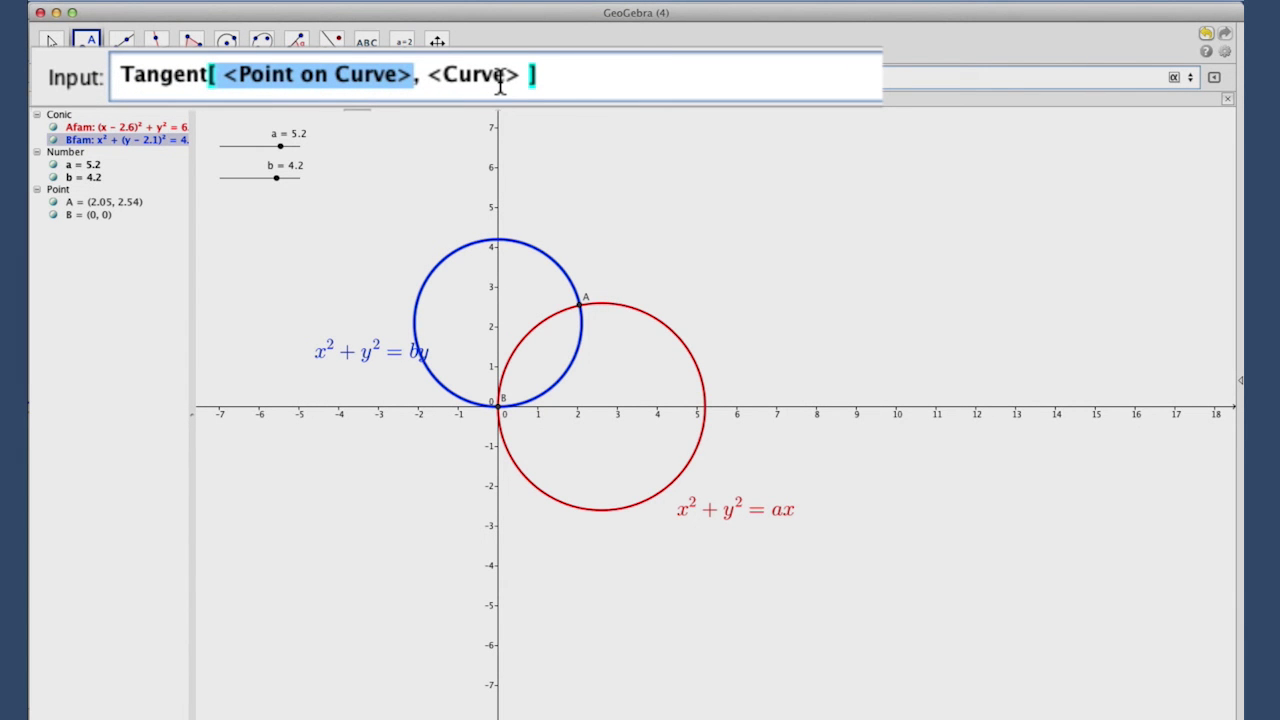
- Complete it as Tangent[A, Afam] to draw the tangent at A
{"action": "type", "text": "A"}
{"action": "key", "text": "Tab"}
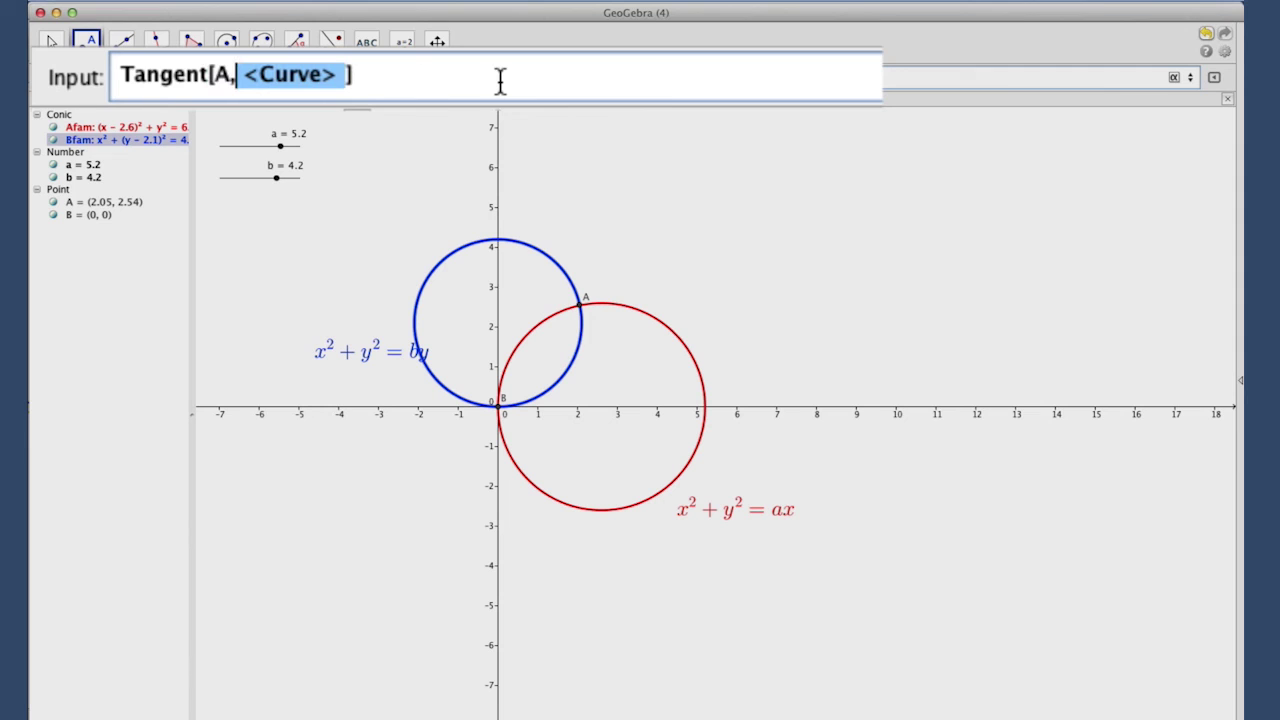
{"action": "type", "text": "Afam"}
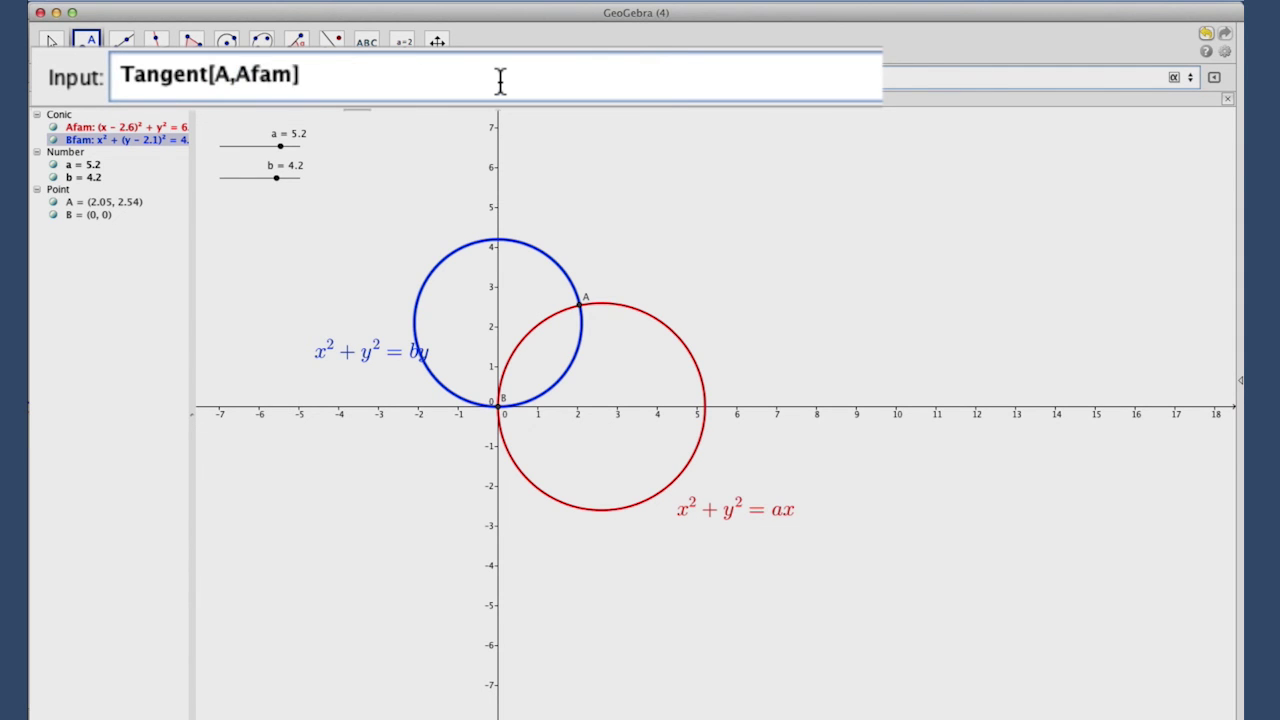
{"action": "key", "text": "Return"}
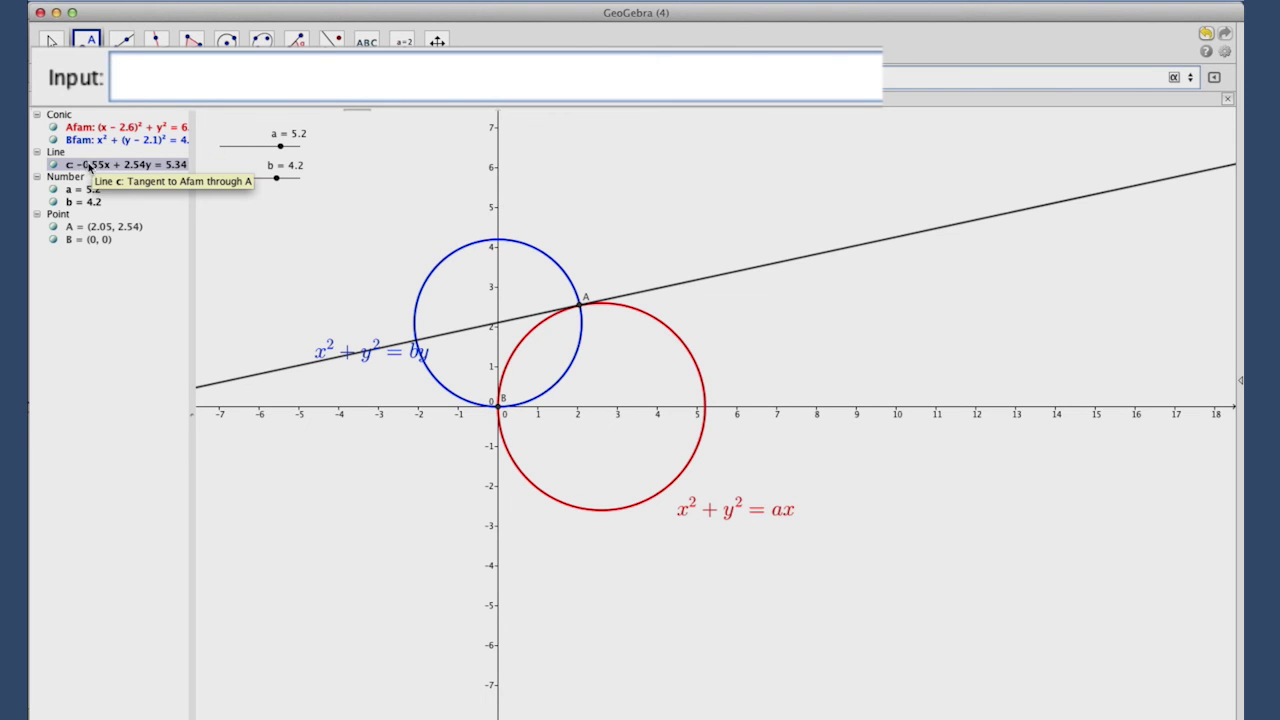
{"action": "left_click", "coordinate": [279, 146]}
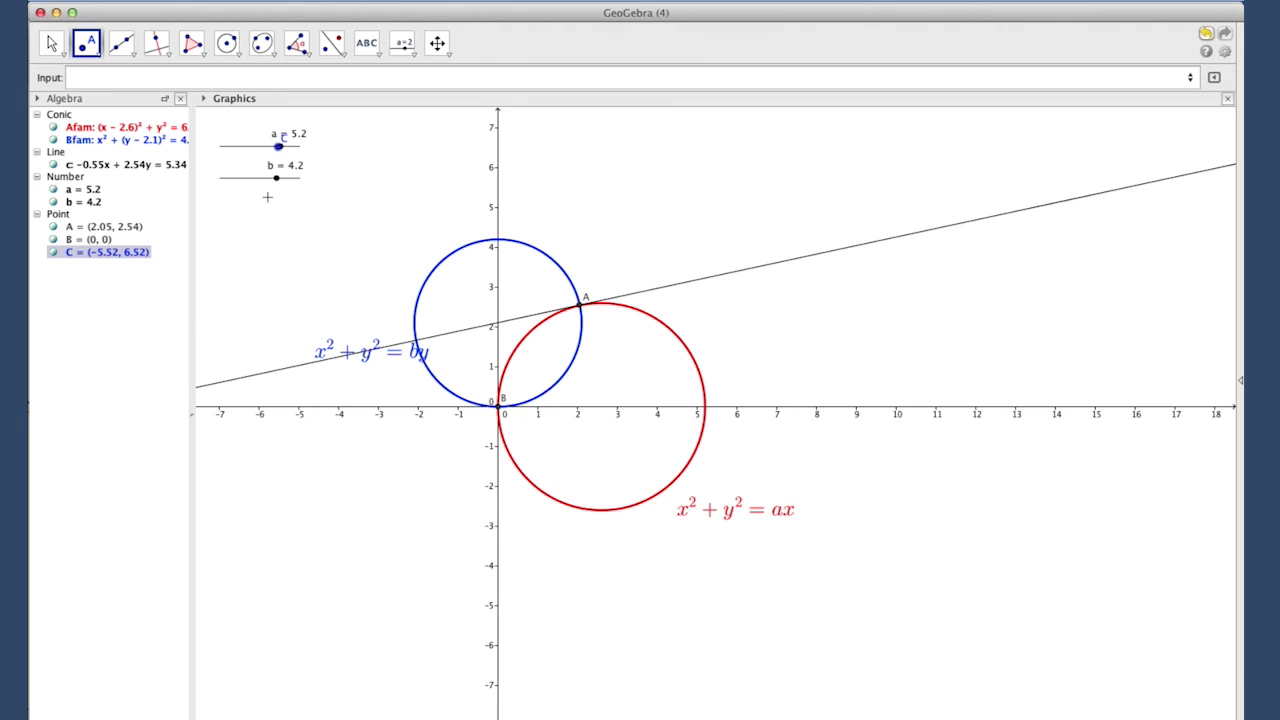
{"action": "key", "text": "super+z"}
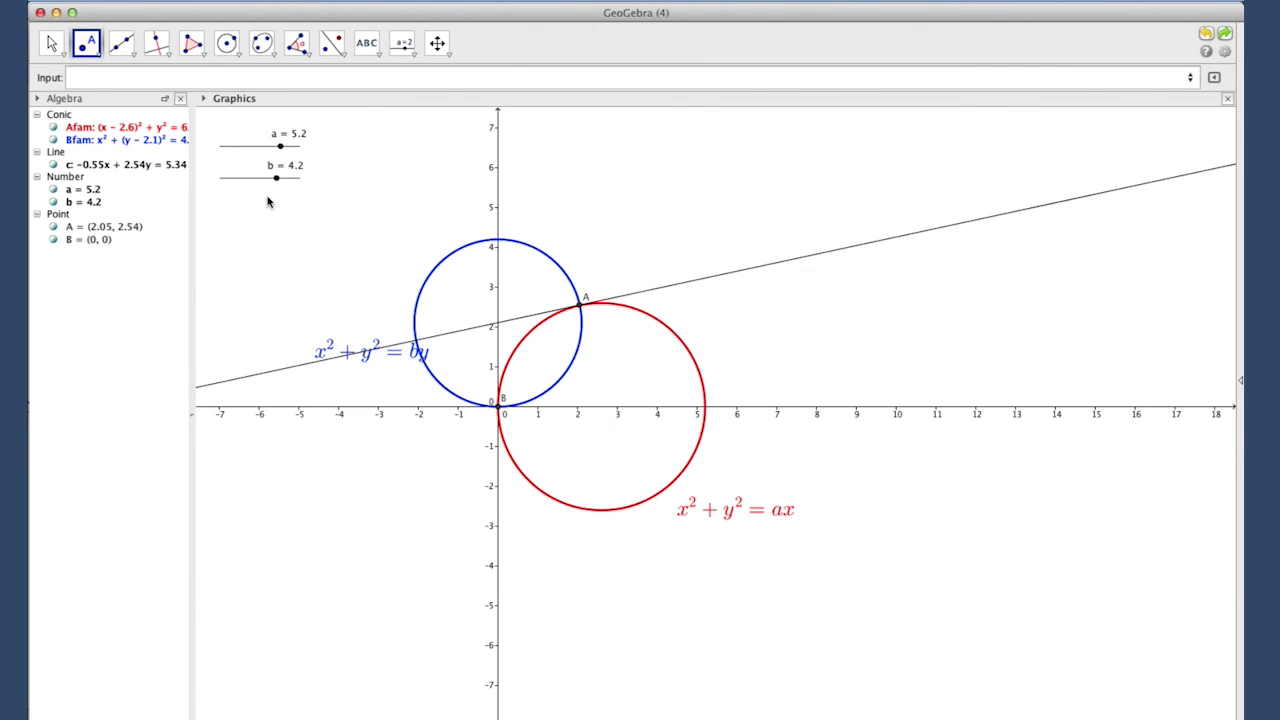
{"action": "left_click", "coordinate": [190, 0]}
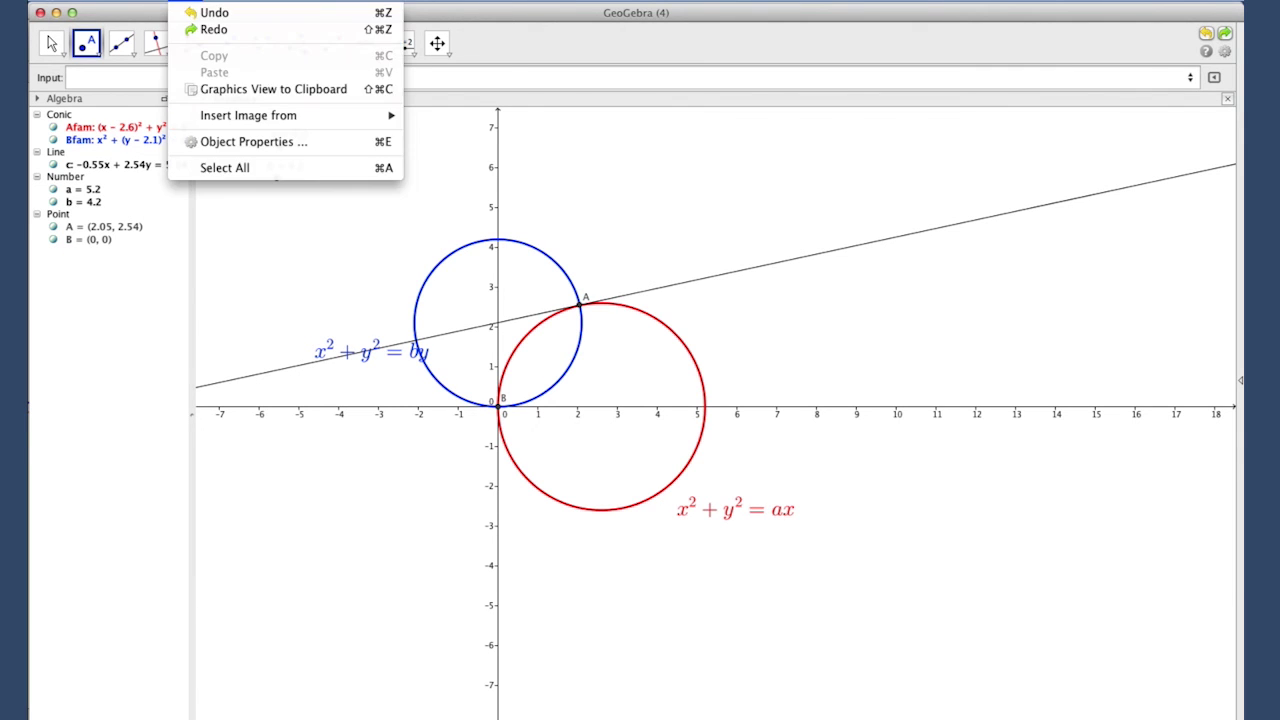
{"action": "left_click", "coordinate": [586, 157]}
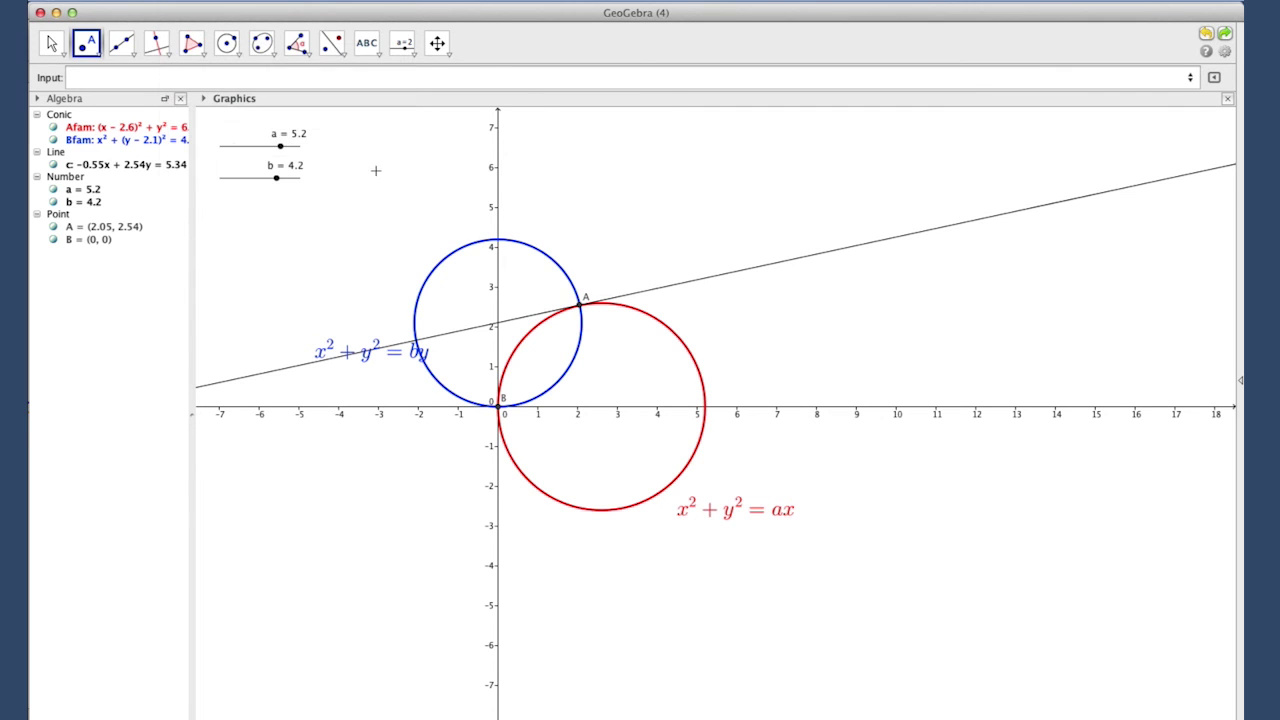
{"action": "left_click", "coordinate": [52, 43]}
{"action": "left_click", "coordinate": [279, 147]}
{"action": "mouse_move", "coordinate": [279, 147]}
{"action": "left_mouse_down"}
{"action": "mouse_move", "coordinate": [263, 143]}
{"action": "mouse_move", "coordinate": [300, 145]}
{"action": "mouse_move", "coordinate": [269, 144]}
{"action": "mouse_move", "coordinate": [281, 145]}
{"action": "left_mouse_up"}
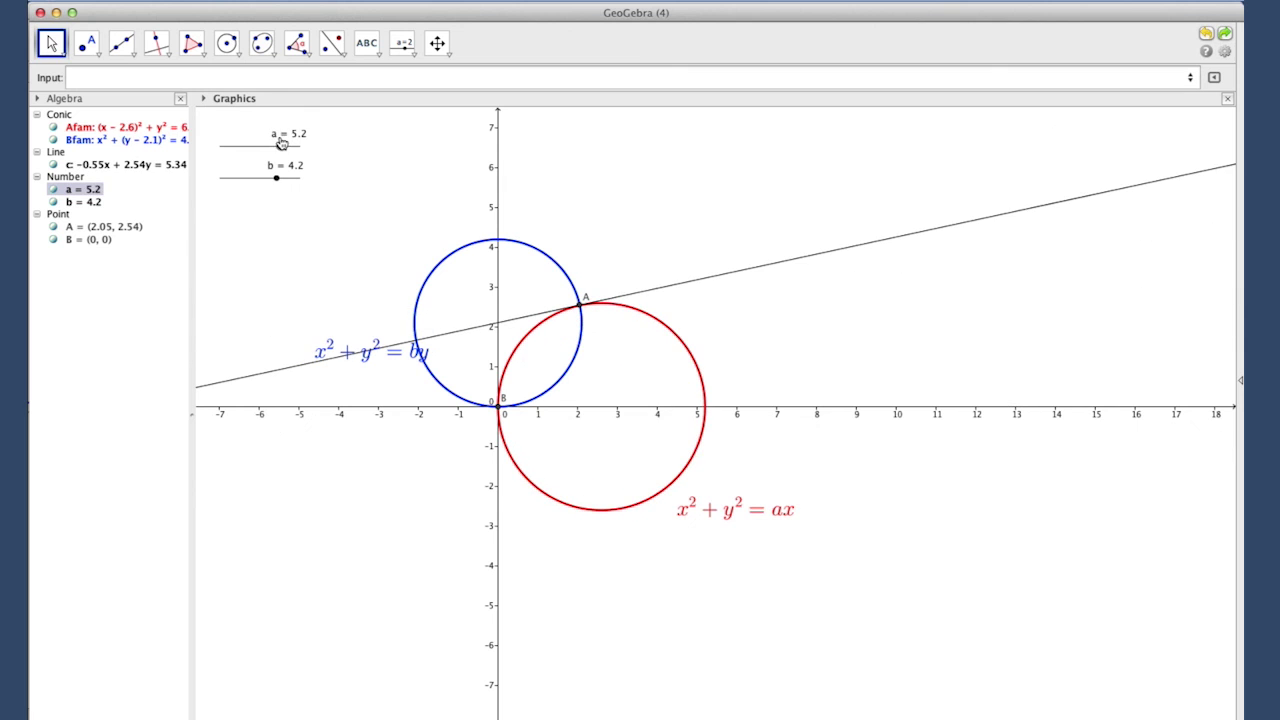
- Enter Tangent[A, Bfam] to draw the blue circle's tangent, then set a to 4
{"action": "left_click", "coordinate": [134, 76]}
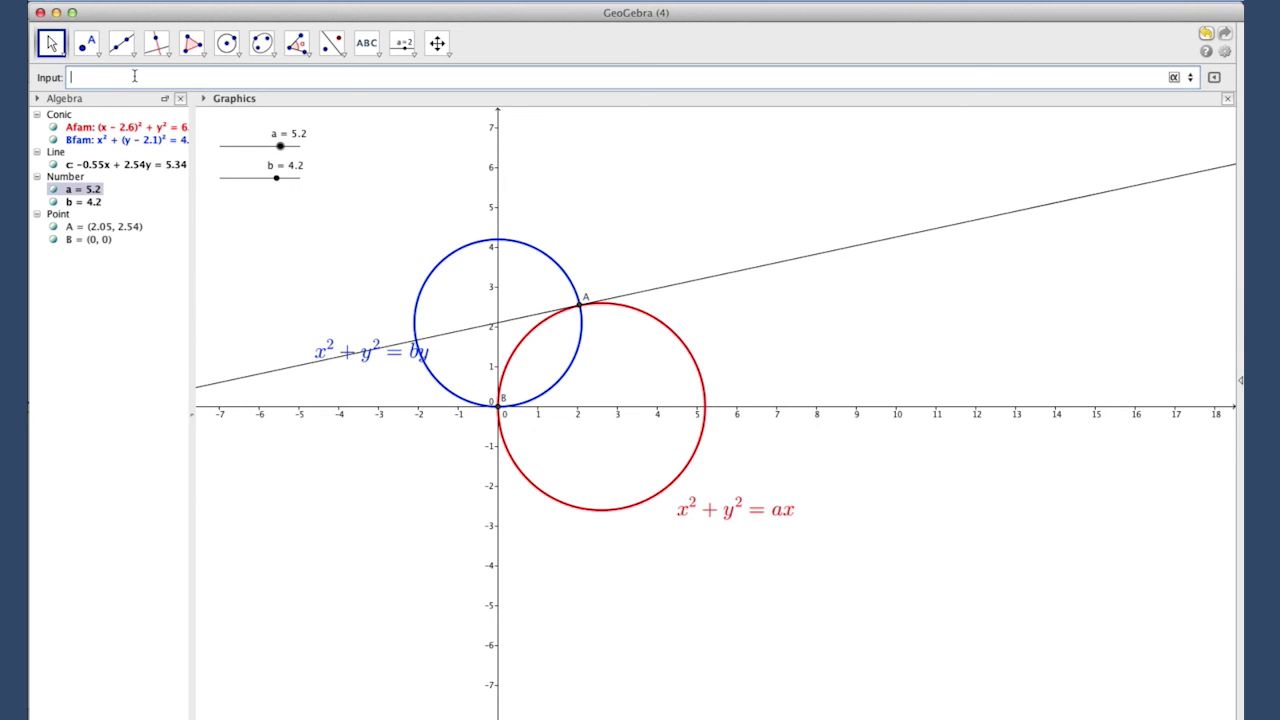
{"action": "type", "text": "Tan"}
{"action": "key", "text": "Down"}
{"action": "key", "text": "Down"}
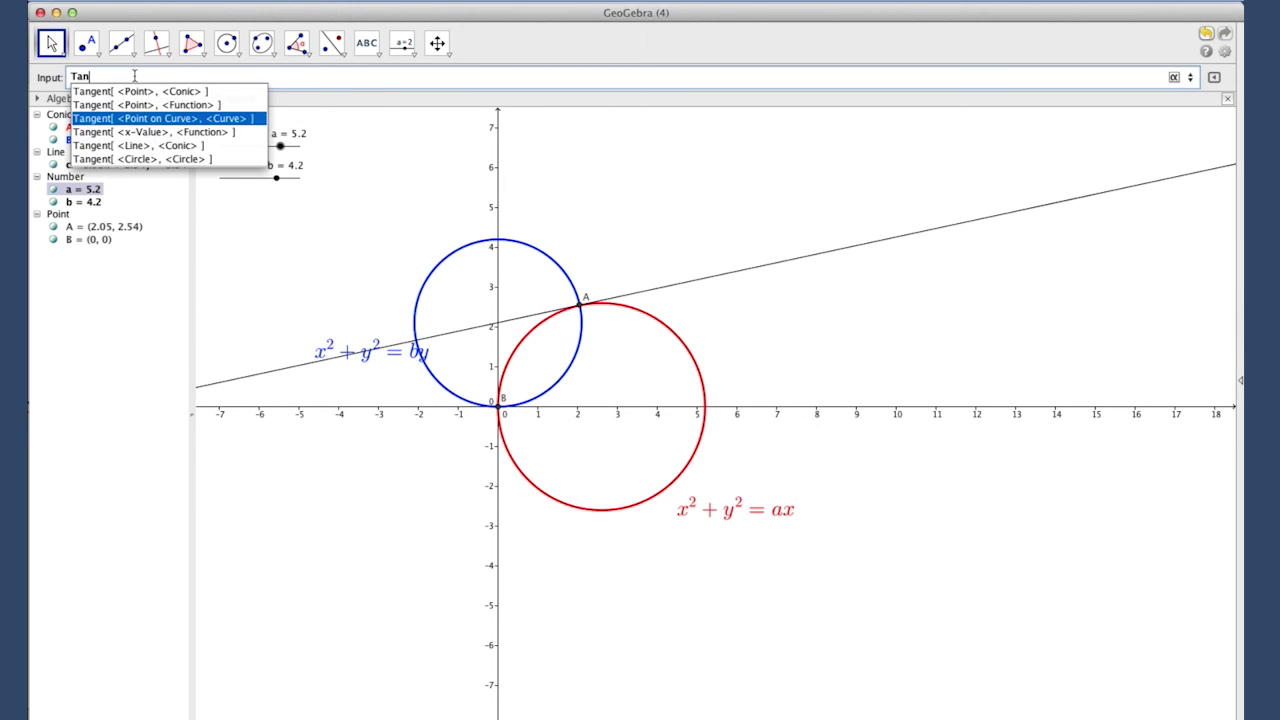
{"action": "key", "text": "Return"}
{"action": "type", "text": "A"}
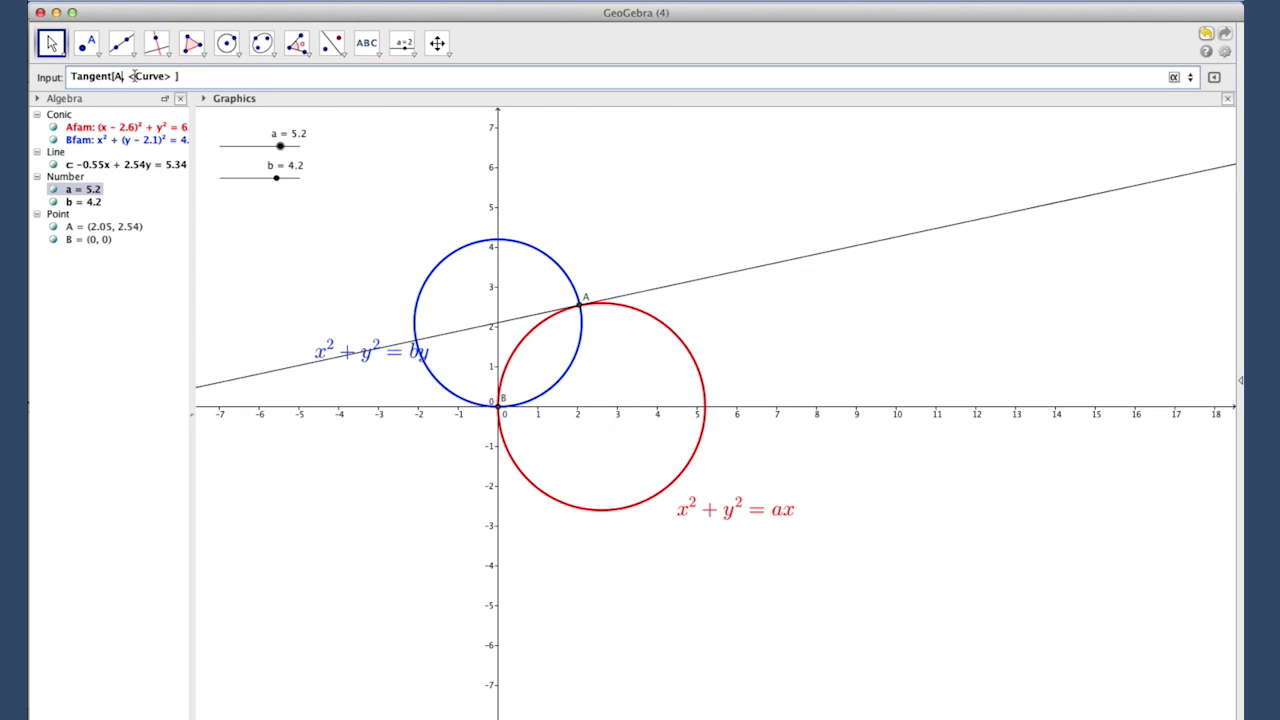
{"action": "left_click", "coordinate": [133, 76]}
{"action": "type", "text": "Bfam"}
{"action": "key", "text": "Return"}
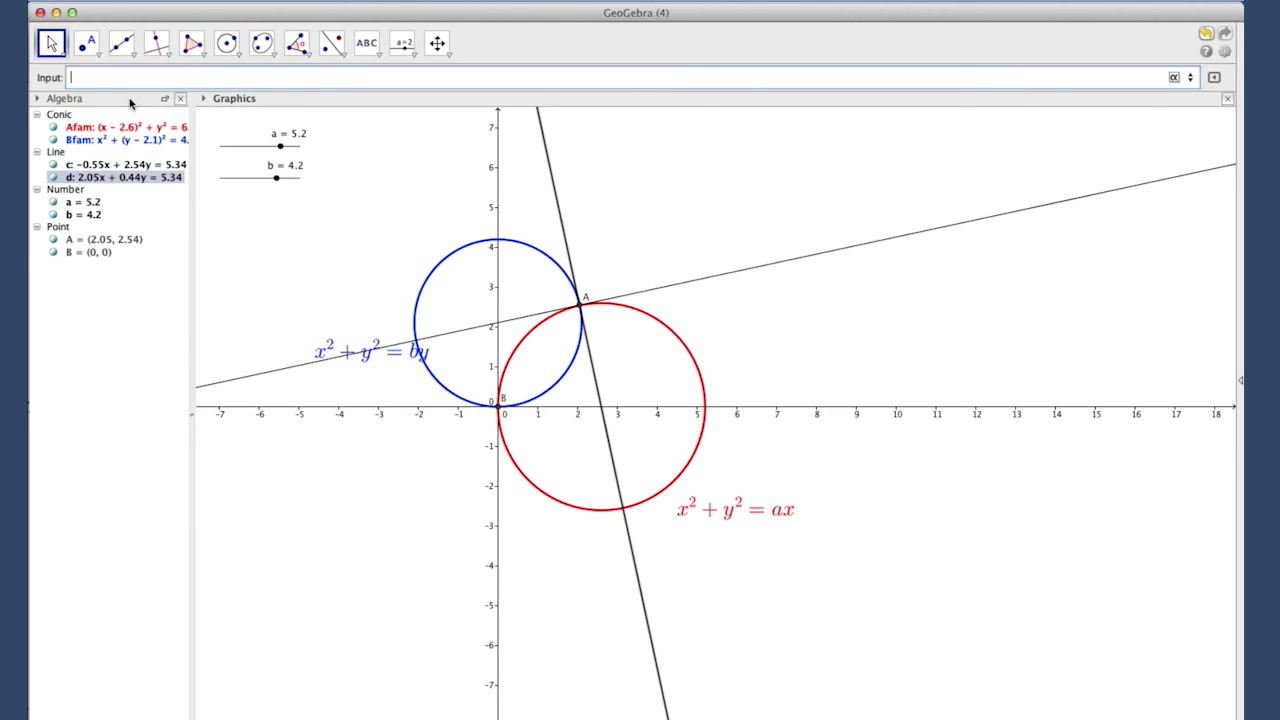
{"action": "left_click_drag", "start_coordinate": [279, 148], "coordinate": [276, 146]}
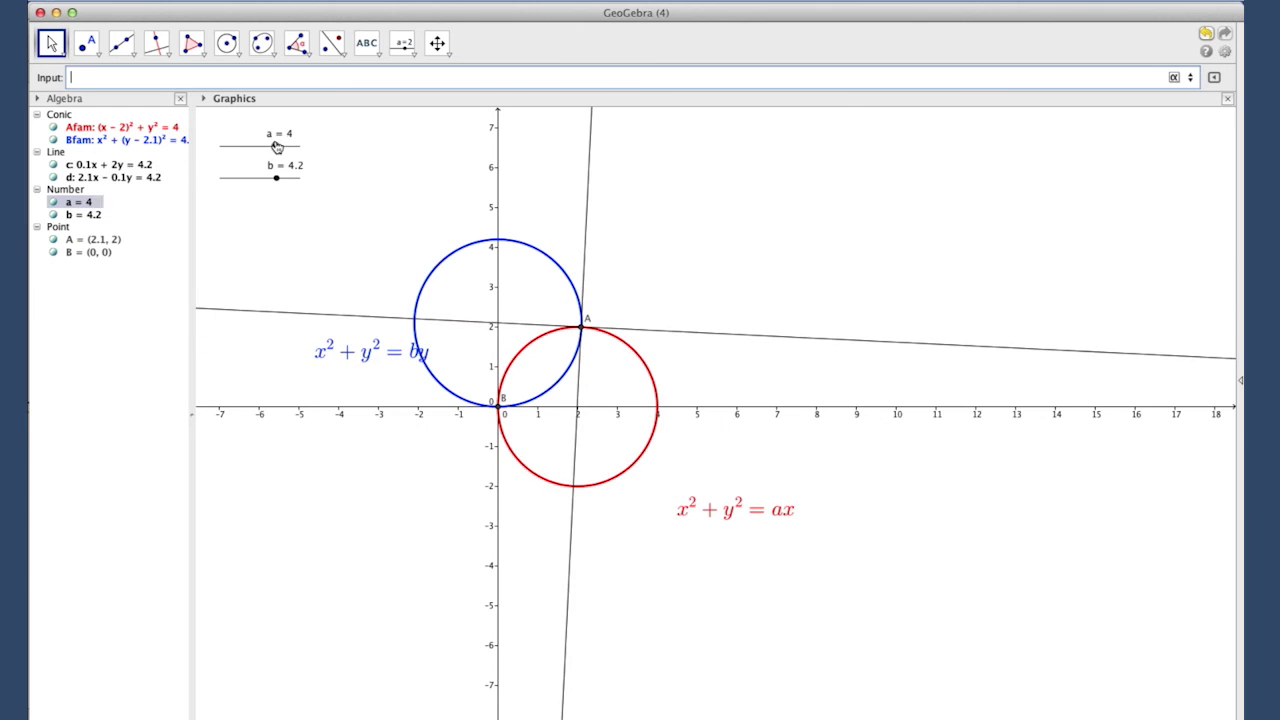
{"action": "right_click", "coordinate": [590, 198]}
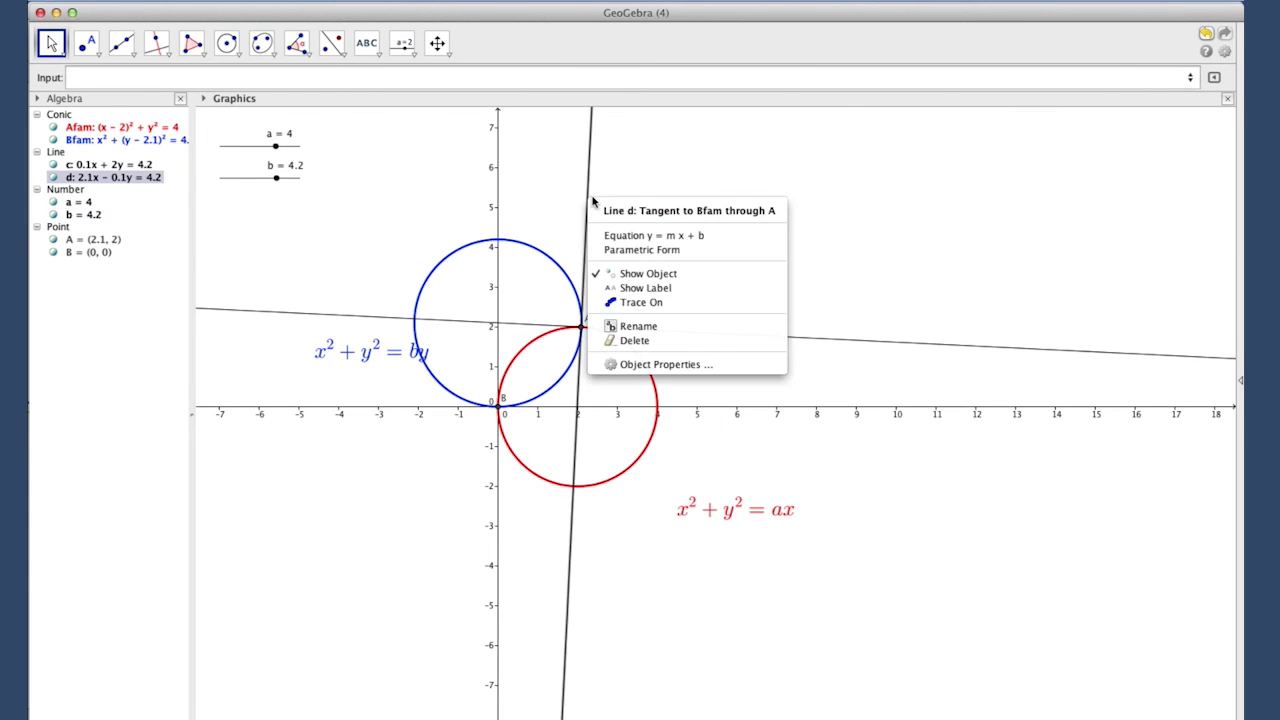
{"action": "left_click", "coordinate": [763, 364]}
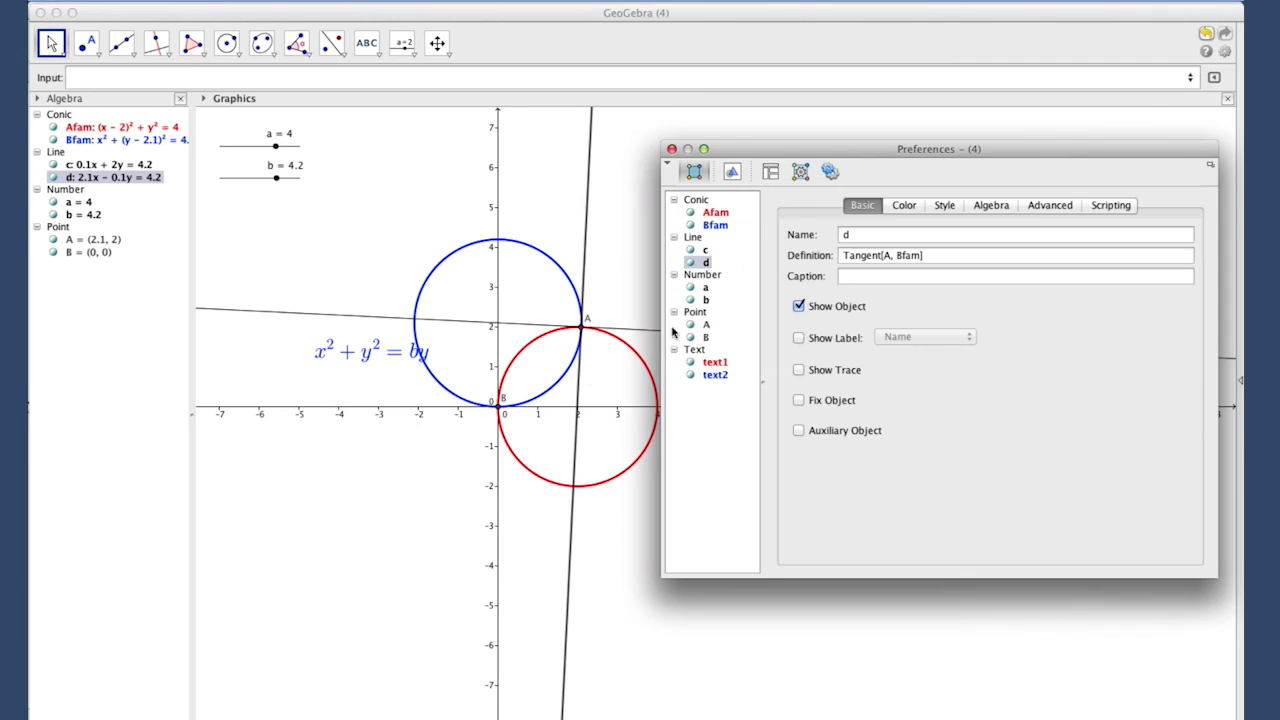
{"action": "left_click", "coordinate": [915, 205]}
{"action": "left_click", "coordinate": [944, 205]}
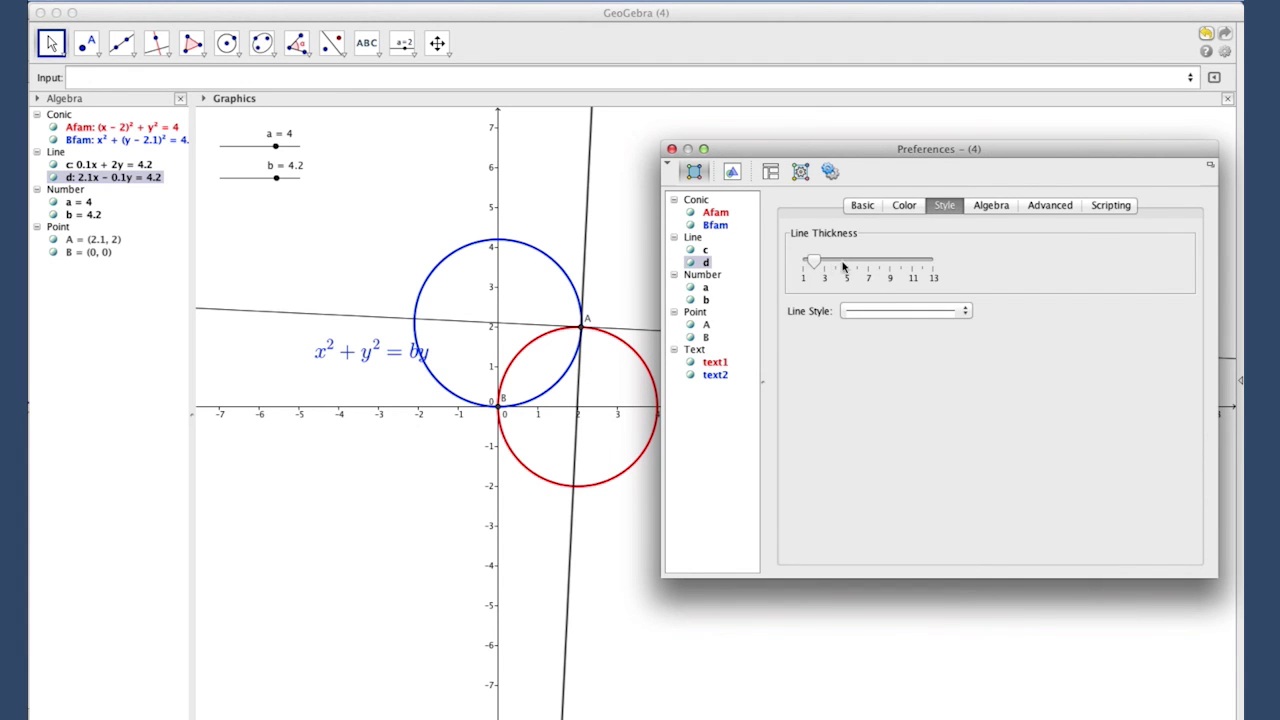
{"action": "left_click", "coordinate": [880, 313]}
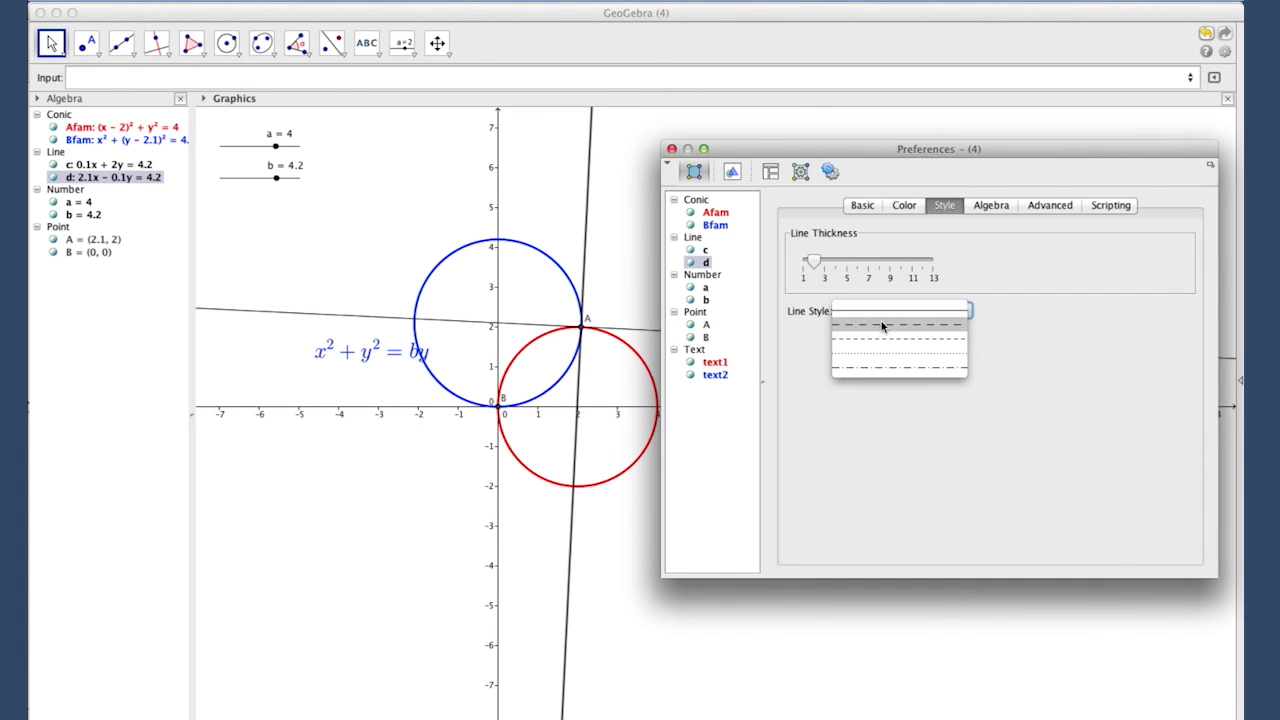
{"action": "left_click", "coordinate": [881, 246]}
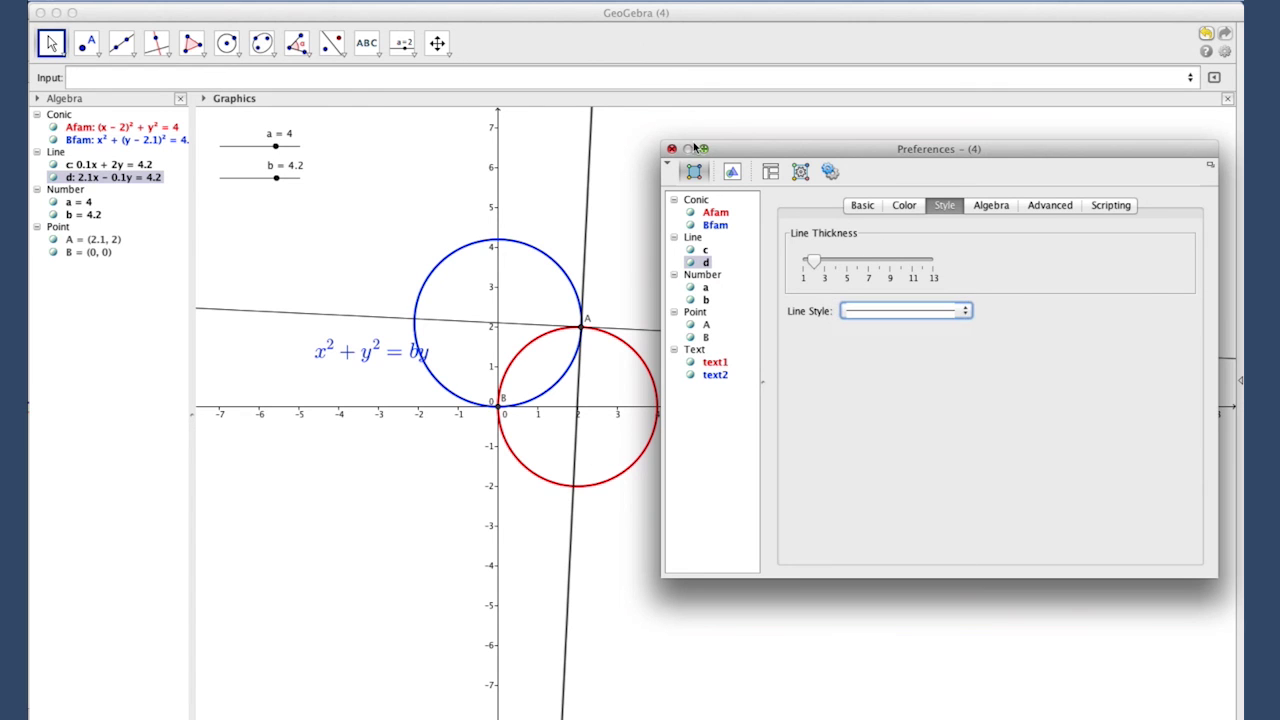
{"action": "left_click", "coordinate": [671, 148]}
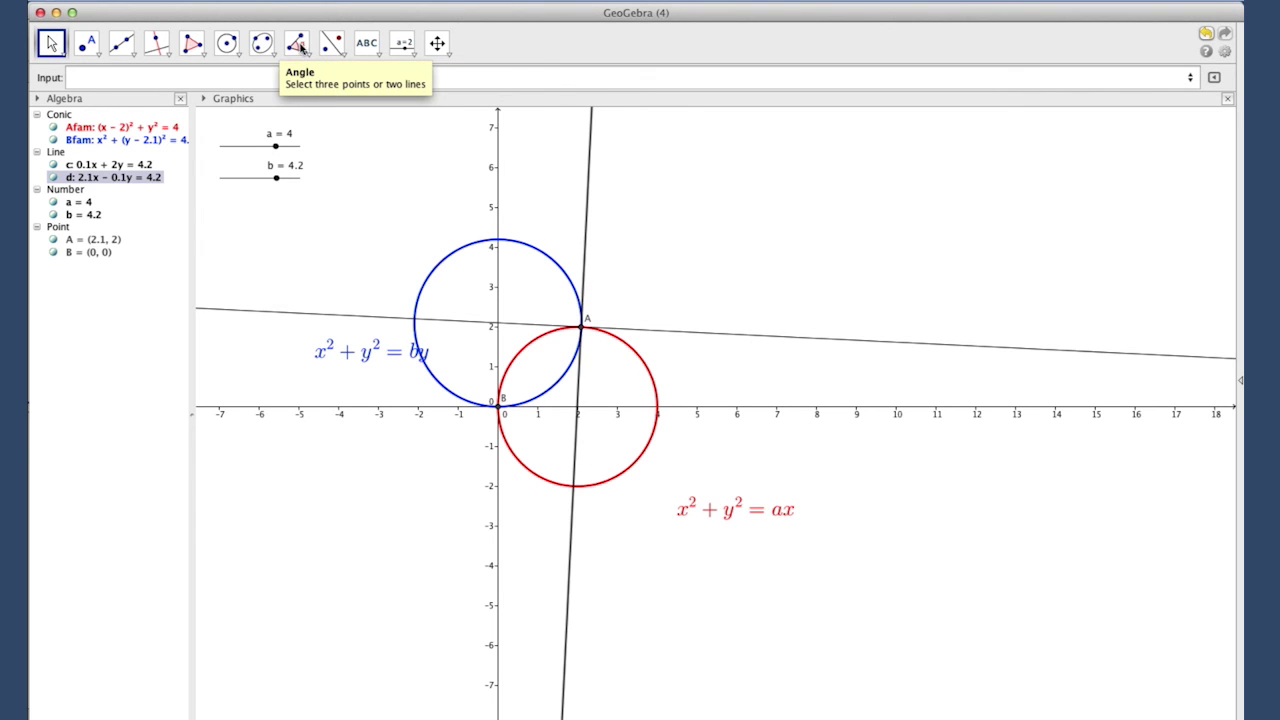
- Measure the 90° angle α between tangent lines d and c, then set a to 4.8
{"action": "left_click", "coordinate": [300, 45]}
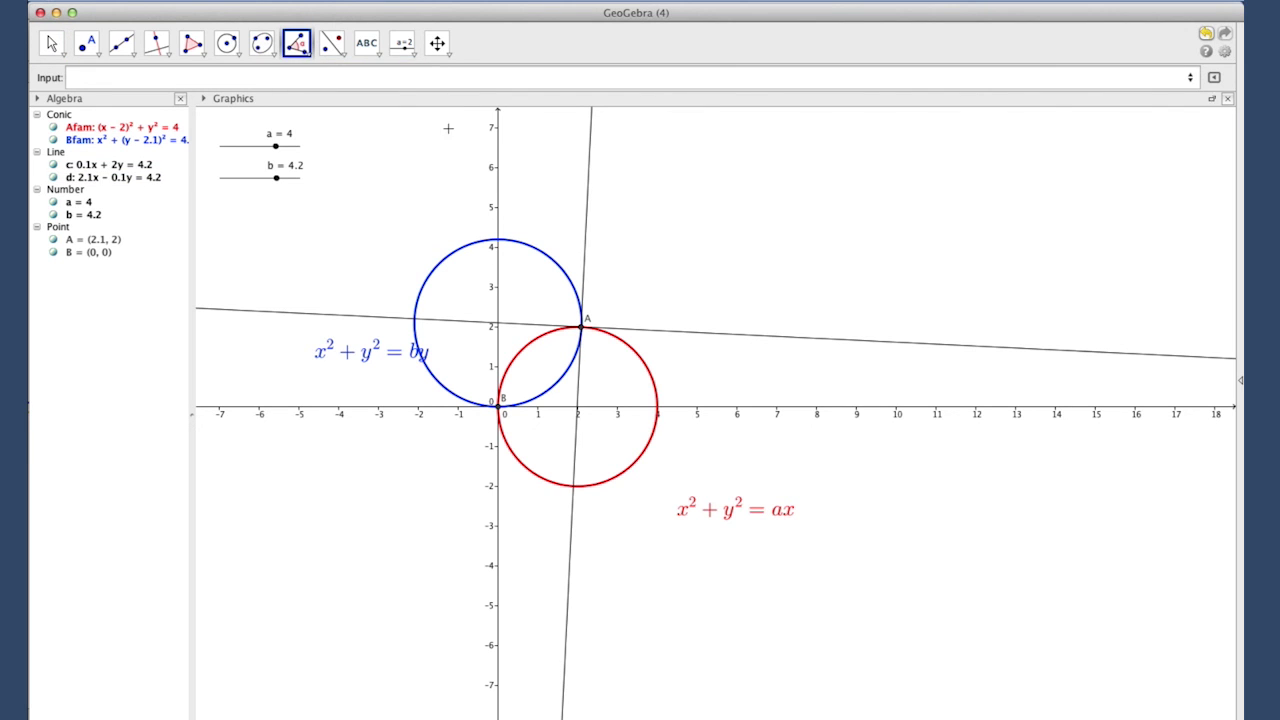
{"action": "left_click", "coordinate": [579, 398]}
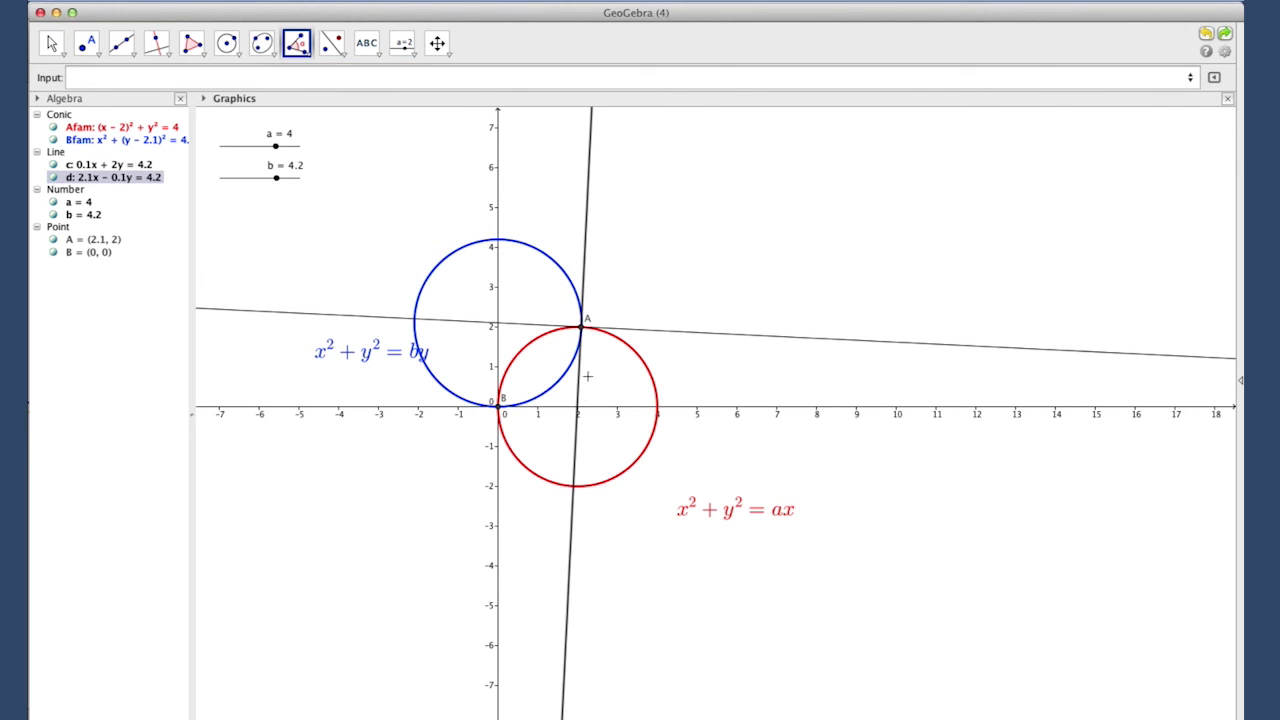
{"action": "left_click", "coordinate": [621, 328]}
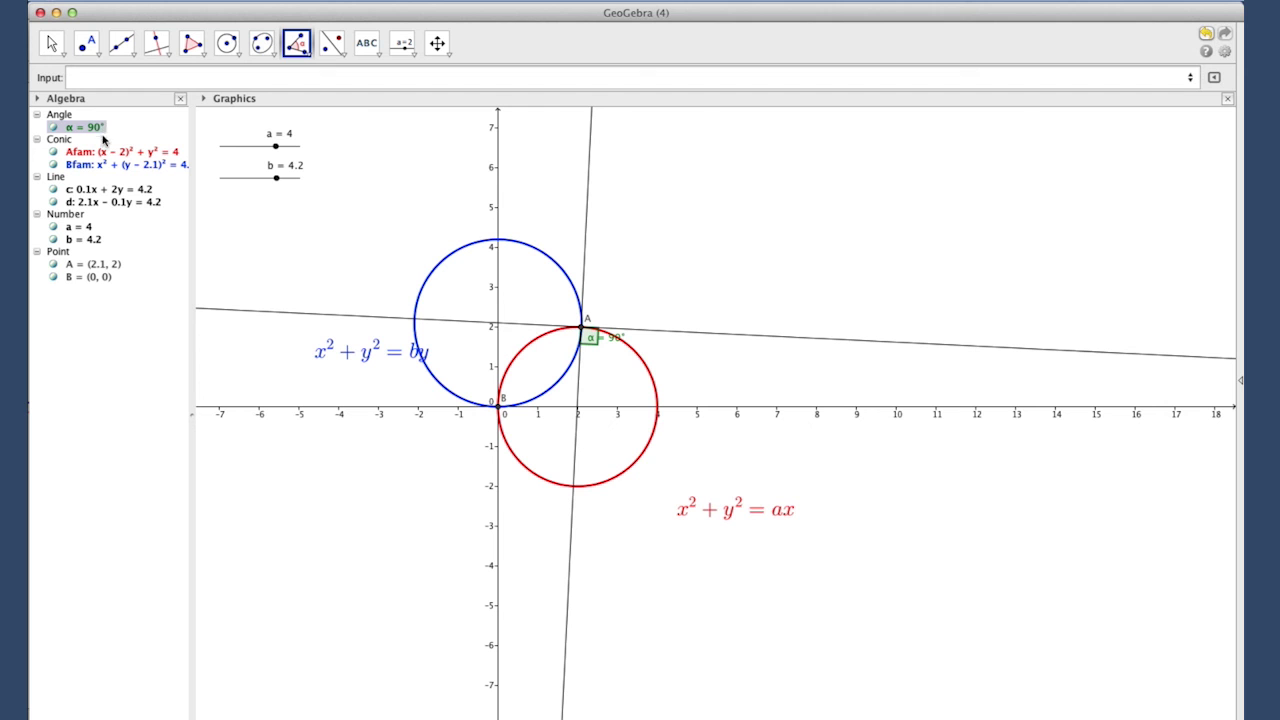
{"action": "key", "text": "Escape"}
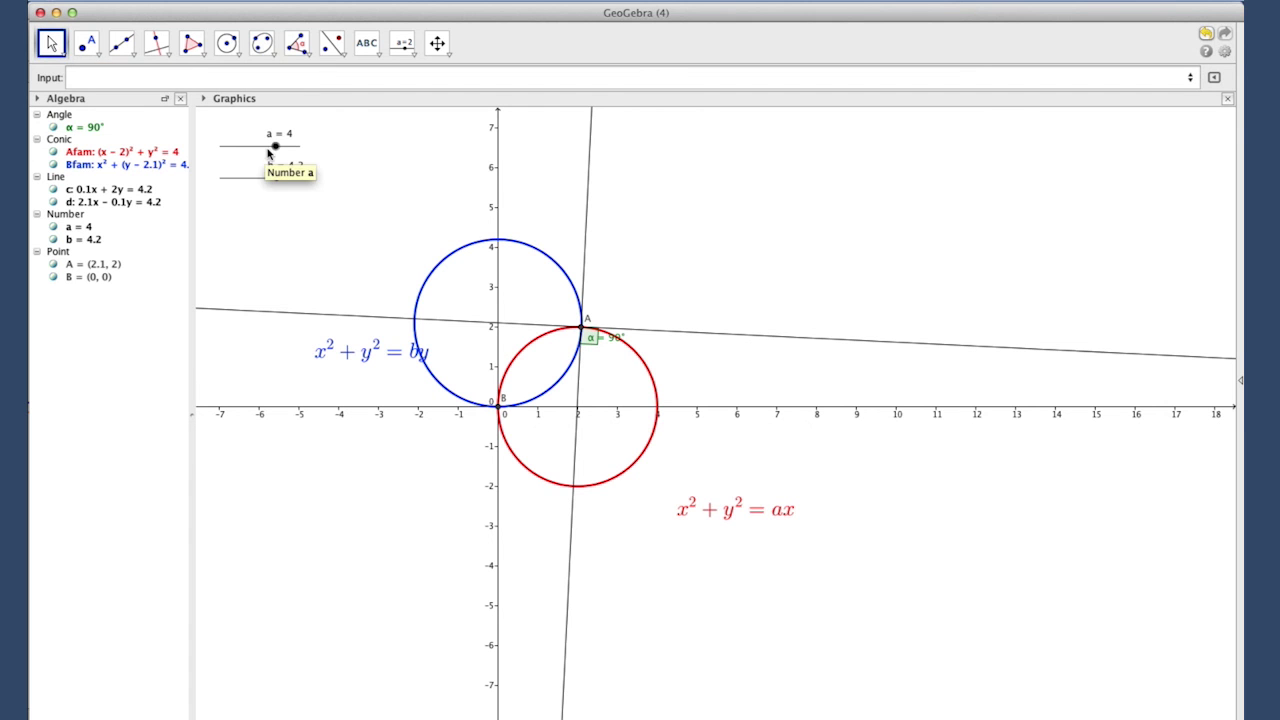
{"action": "left_click_drag", "start_coordinate": [275, 147], "coordinate": [276, 177]}
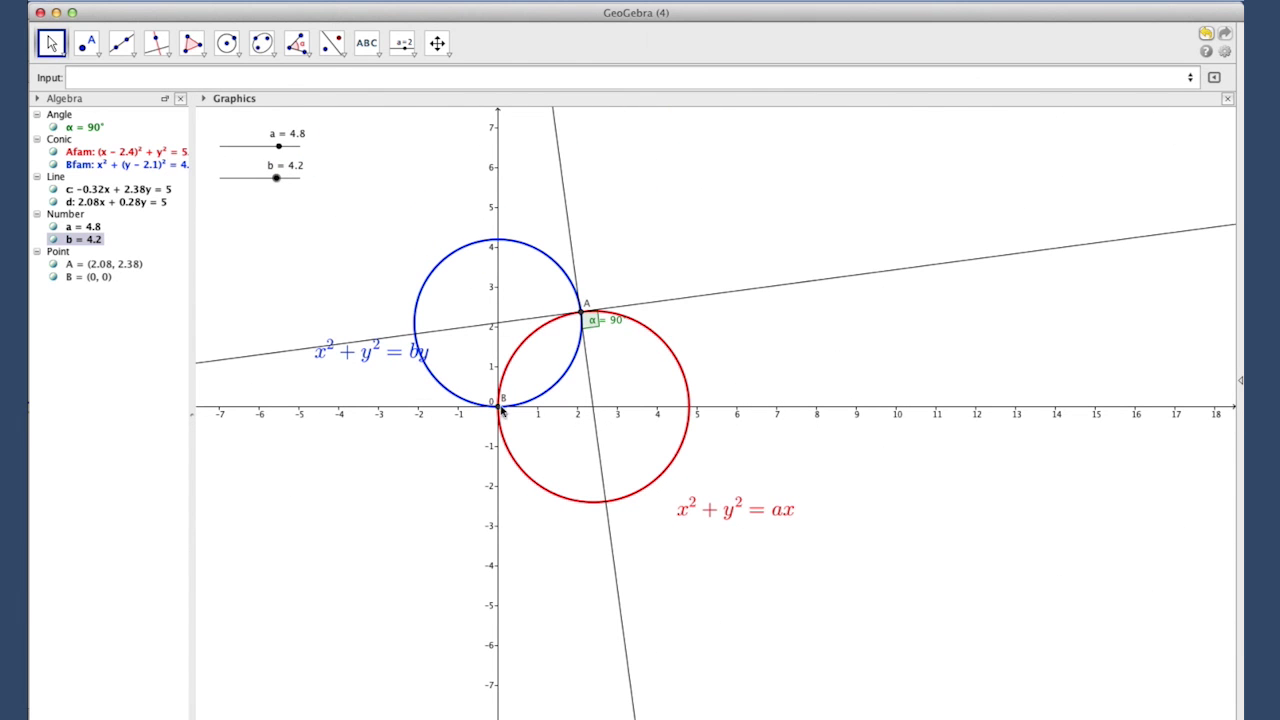